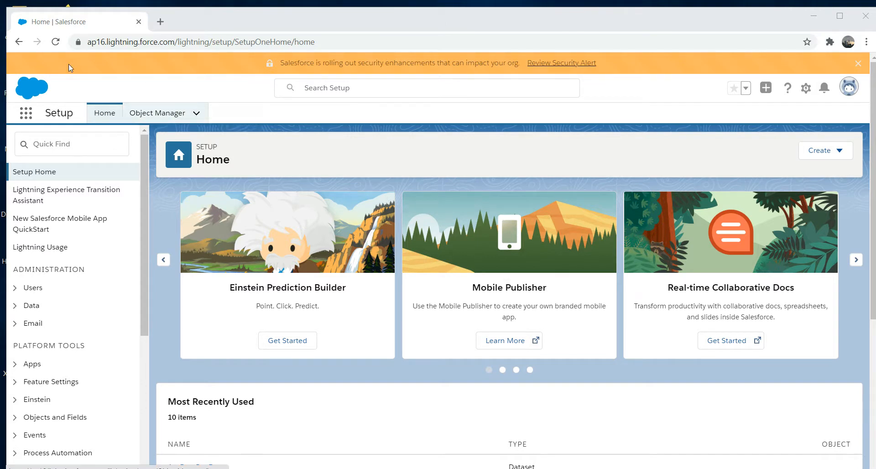
Step: Launch Analytics Studio and open the New dashboard Binding dashboard for editing
{"action": "left_click", "coordinate": [26, 113]}
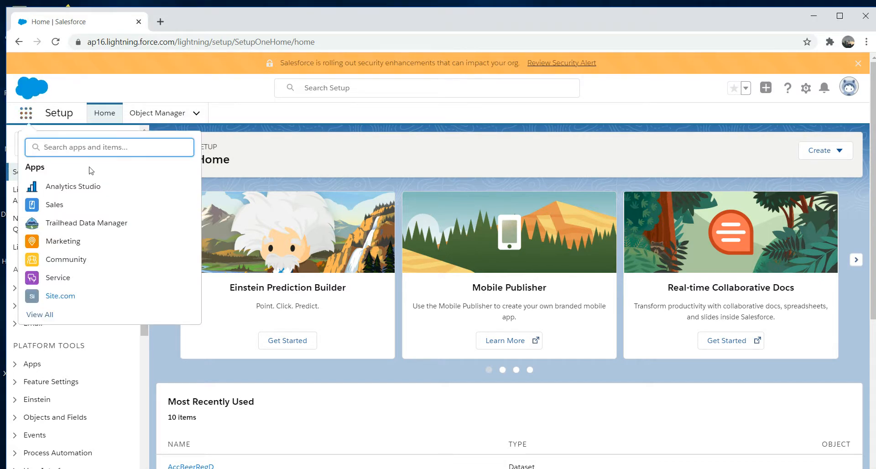
{"action": "left_click", "coordinate": [82, 190]}
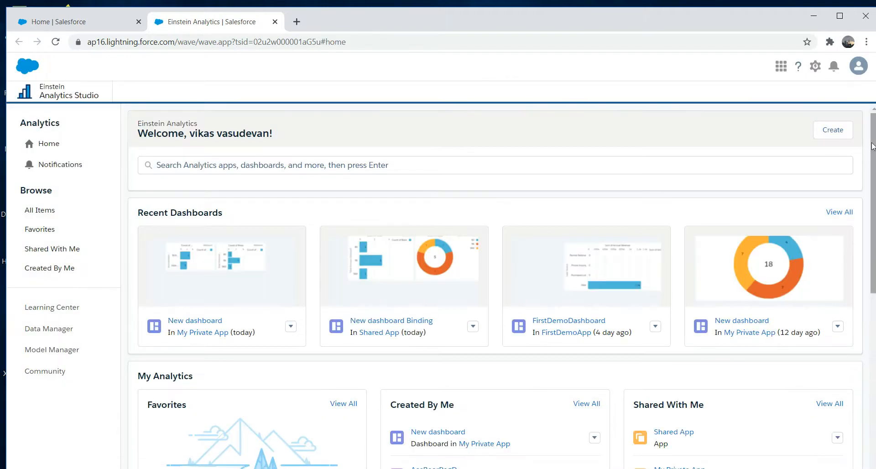
{"action": "left_click_drag", "start_coordinate": [873, 146], "coordinate": [870, 243]}
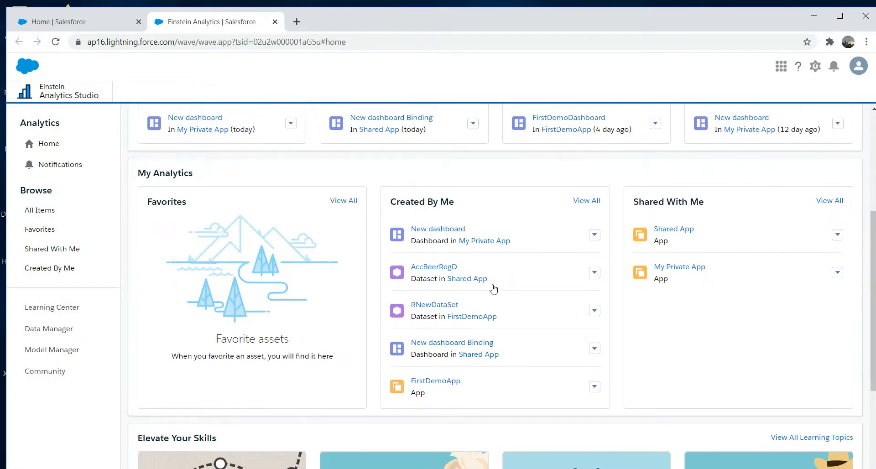
{"action": "left_click", "coordinate": [445, 343]}
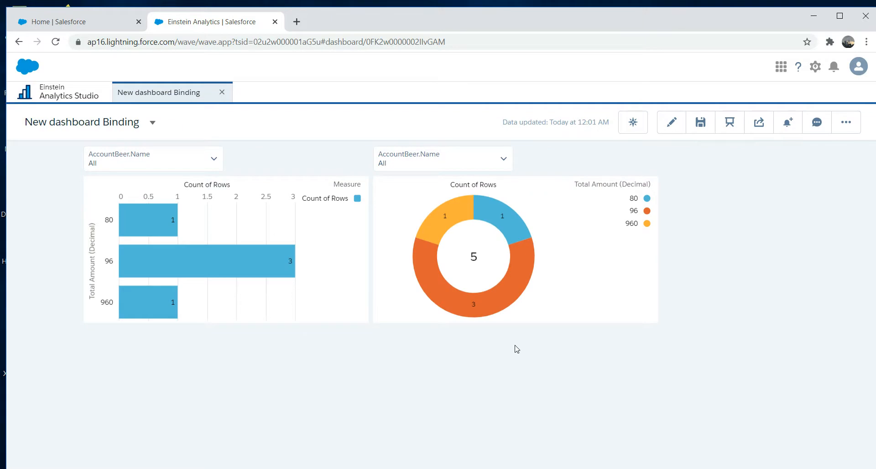
{"action": "left_click", "coordinate": [672, 122]}
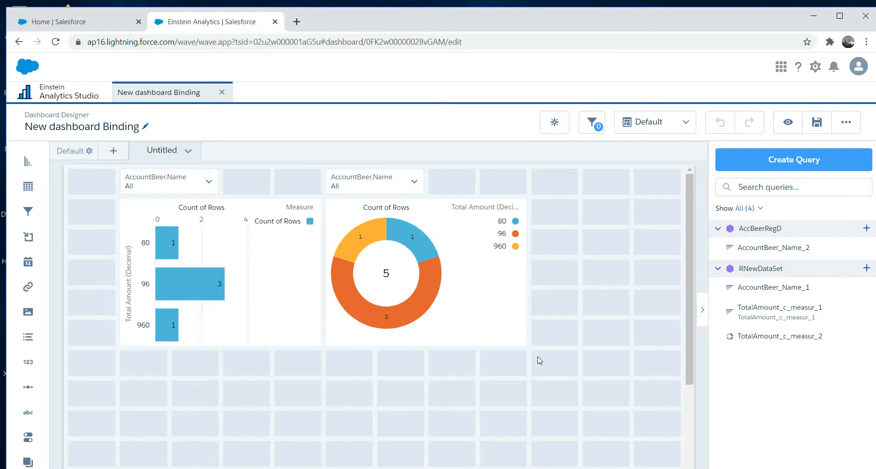
Step: Open the dashboard's JSON, examine its data source links and grid layout widgets, and return to the designer
{"action": "key", "text": "ctrl+e"}
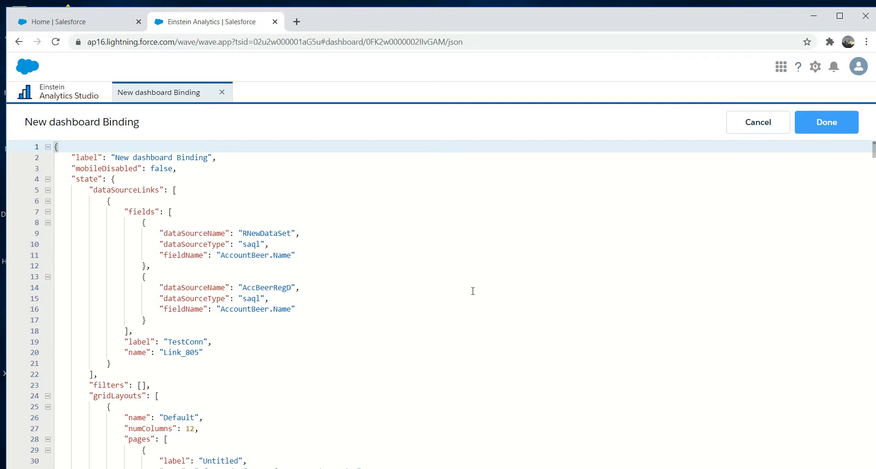
{"action": "left_click", "coordinate": [549, 274]}
{"action": "key", "text": "Down"}
{"action": "key", "text": "Down"}
{"action": "key", "text": "Down"}
{"action": "key", "text": "Down"}
{"action": "key", "text": "Down"}
{"action": "key", "text": "Down"}
{"action": "key", "text": "Down"}
{"action": "key", "text": "Down"}
{"action": "key", "text": "Down"}
{"action": "key", "text": "Down"}
{"action": "key", "text": "Down"}
{"action": "key", "text": "Down"}
{"action": "key", "text": "Down"}
{"action": "key", "text": "Down"}
{"action": "key", "text": "Down"}
{"action": "key", "text": "Down"}
{"action": "key", "text": "Down"}
{"action": "key", "text": "Down"}
{"action": "key", "text": "Down"}
{"action": "key", "text": "Down"}
{"action": "key", "text": "Down"}
{"action": "key", "text": "Down"}
{"action": "key", "text": "Down"}
{"action": "key", "text": "Down"}
{"action": "key", "text": "Down"}
{"action": "key", "text": "Down"}
{"action": "key", "text": "Down"}
{"action": "key", "text": "Down"}
{"action": "key", "text": "Down"}
{"action": "key", "text": "Down"}
{"action": "key", "text": "Down"}
{"action": "key", "text": "Down"}
{"action": "key", "text": "Down"}
{"action": "key", "text": "Down"}
{"action": "key", "text": "Down"}
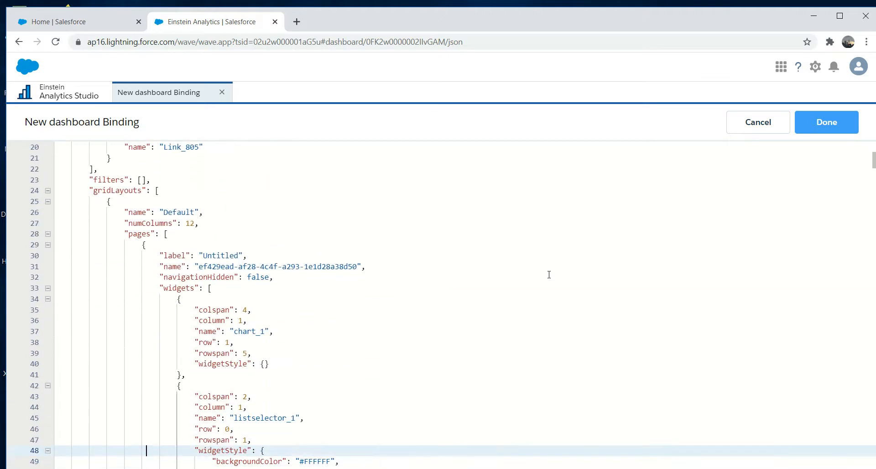
{"action": "key", "text": "Up"}
{"action": "key", "text": "Up"}
{"action": "key", "text": "Up"}
{"action": "key", "text": "Up"}
{"action": "key", "text": "Up"}
{"action": "key", "text": "Up"}
{"action": "key", "text": "Up"}
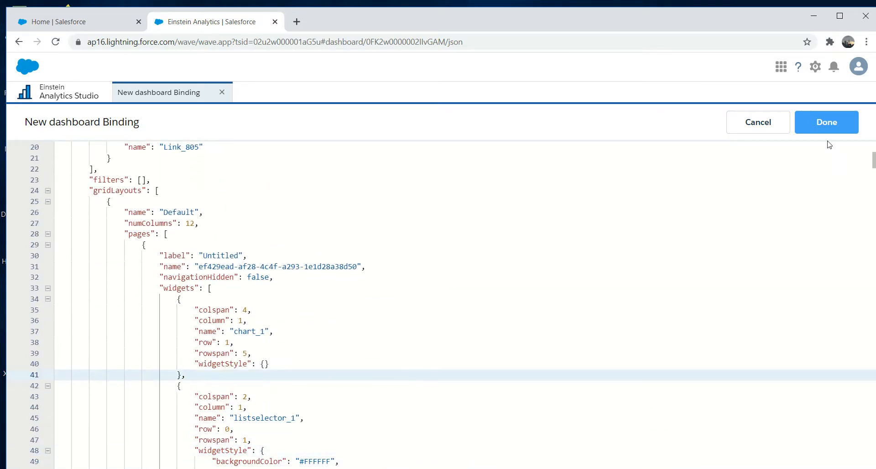
{"action": "left_click", "coordinate": [830, 122]}
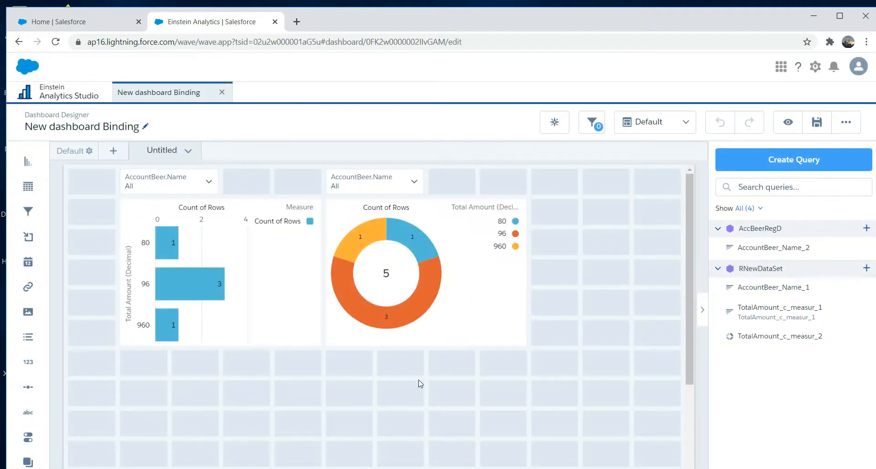
Step: Copy the query ID TotalAmount_c_measur_1 from the bar chart's query properties
{"action": "left_click", "coordinate": [262, 280]}
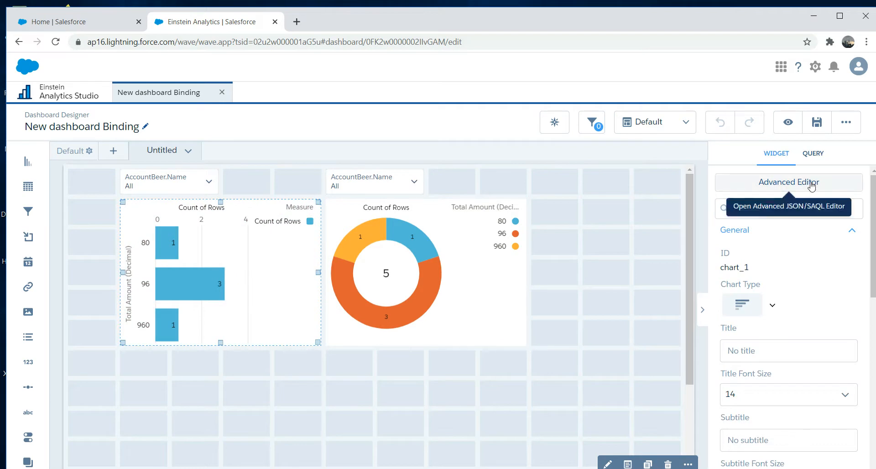
{"action": "left_click", "coordinate": [813, 154]}
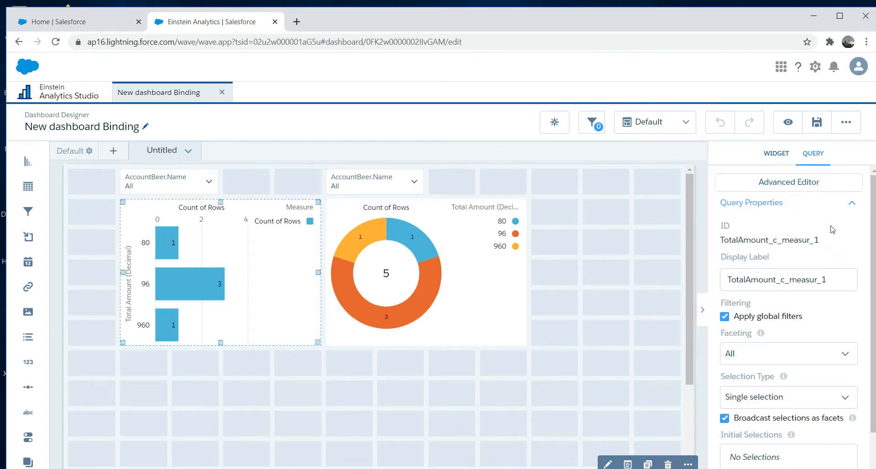
{"action": "left_click_drag", "start_coordinate": [825, 239], "coordinate": [722, 243]}
{"action": "key", "text": "ctrl+c"}
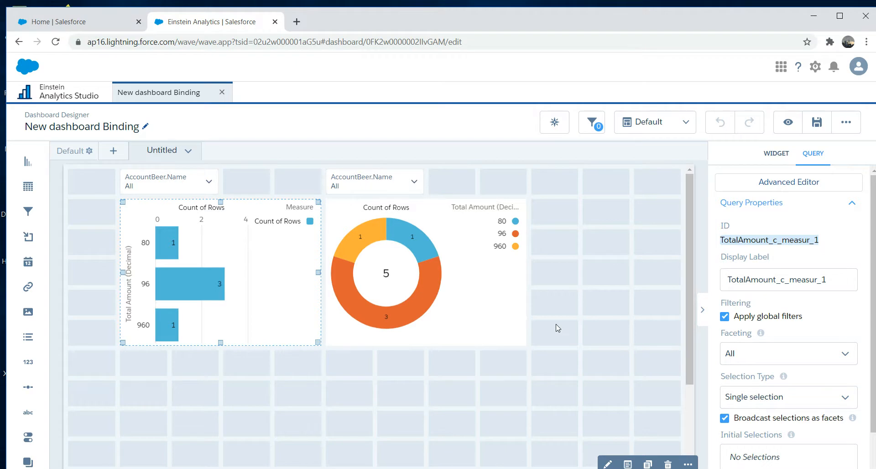
Step: Open the dashboard's JSON and search it for the copied query ID TotalAmount_c_measur_1
{"action": "key", "text": "ctrl+e"}
{"action": "left_click", "coordinate": [462, 232]}
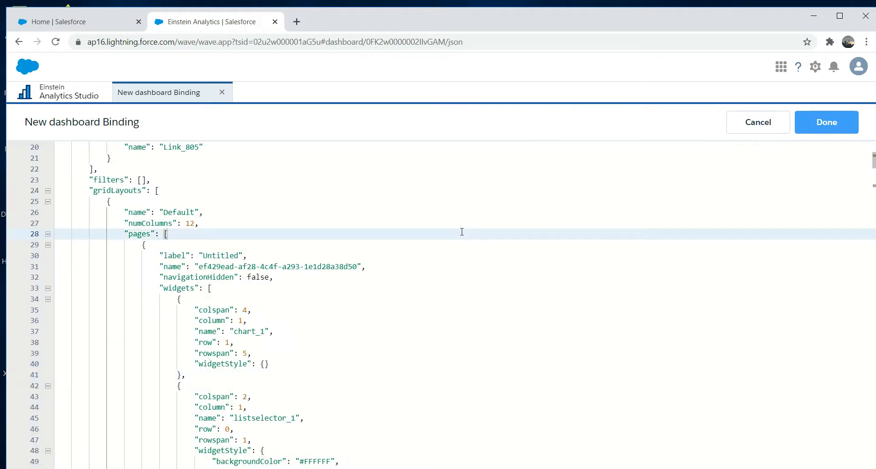
{"action": "key", "text": "ctrl+f"}
{"action": "key", "text": "ctrl+v"}
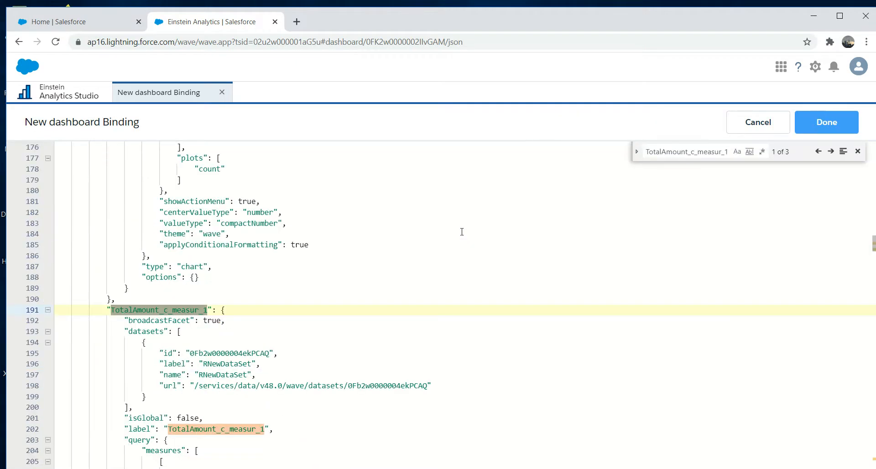
Step: Examine the TotalAmount_c_measur_1 query definition, including its datasets, measures, groups, facet source and type
{"action": "left_click", "coordinate": [253, 312]}
{"action": "key", "text": "Down"}
{"action": "key", "text": "Down"}
{"action": "key", "text": "Down"}
{"action": "key", "text": "Down"}
{"action": "key", "text": "Down"}
{"action": "key", "text": "Down"}
{"action": "key", "text": "Down"}
{"action": "key", "text": "Down"}
{"action": "key", "text": "Down"}
{"action": "key", "text": "Down"}
{"action": "key", "text": "Down"}
{"action": "key", "text": "Down"}
{"action": "key", "text": "Down"}
{"action": "key", "text": "Down"}
{"action": "key", "text": "Down"}
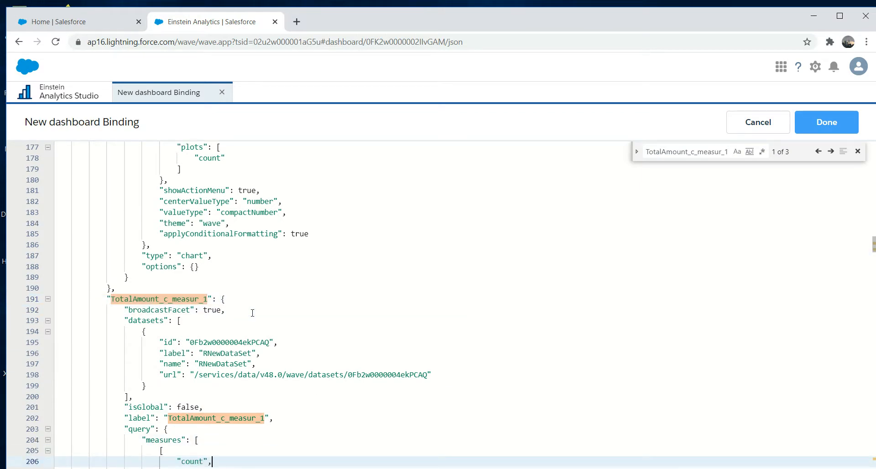
{"action": "key", "text": "Down"}
{"action": "key", "text": "Down"}
{"action": "key", "text": "Down"}
{"action": "key", "text": "Down"}
{"action": "key", "text": "Down"}
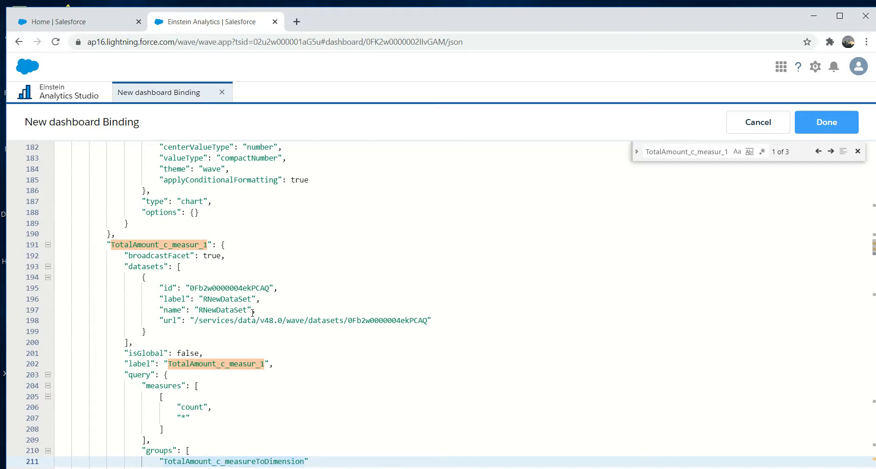
{"action": "key", "text": "Down"}
{"action": "key", "text": "Down"}
{"action": "key", "text": "Down"}
{"action": "key", "text": "Up"}
{"action": "key", "text": "Up"}
{"action": "key", "text": "Up"}
{"action": "key", "text": "Up"}
{"action": "key", "text": "Up"}
{"action": "key", "text": "Up"}
{"action": "key", "text": "Up"}
{"action": "key", "text": "Up"}
{"action": "key", "text": "Up"}
{"action": "key", "text": "Up"}
{"action": "key", "text": "Up"}
{"action": "key", "text": "Up"}
{"action": "key", "text": "Up"}
{"action": "key", "text": "Up"}
{"action": "key", "text": "Up"}
{"action": "key", "text": "Up"}
{"action": "key", "text": "Down"}
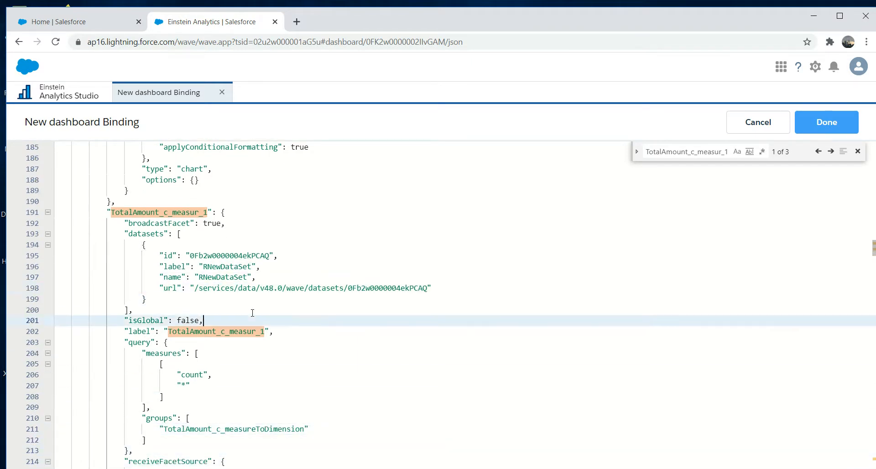
{"action": "key", "text": "Down"}
{"action": "key", "text": "Down"}
{"action": "key", "text": "Down"}
{"action": "key", "text": "Down"}
{"action": "key", "text": "Down"}
{"action": "key", "text": "Down"}
{"action": "key", "text": "Down"}
{"action": "key", "text": "Down"}
{"action": "key", "text": "Down"}
{"action": "key", "text": "Down"}
{"action": "key", "text": "Down"}
{"action": "key", "text": "Down"}
{"action": "key", "text": "Down"}
{"action": "key", "text": "Down"}
{"action": "key", "text": "Down"}
{"action": "key", "text": "Down"}
{"action": "key", "text": "Down"}
{"action": "key", "text": "Down"}
{"action": "key", "text": "Down"}
{"action": "key", "text": "Down"}
{"action": "key", "text": "Up"}
{"action": "key", "text": "Up"}
{"action": "key", "text": "Up"}
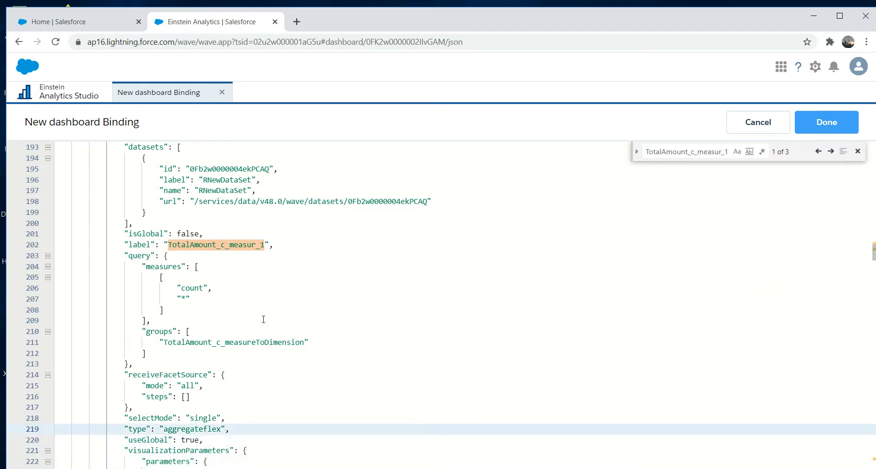
Step: Inspect the query's TotalAmount_c_measureToDimension grouping and the visualization parameters that follow it
{"action": "left_click_drag", "start_coordinate": [212, 335], "coordinate": [169, 343]}
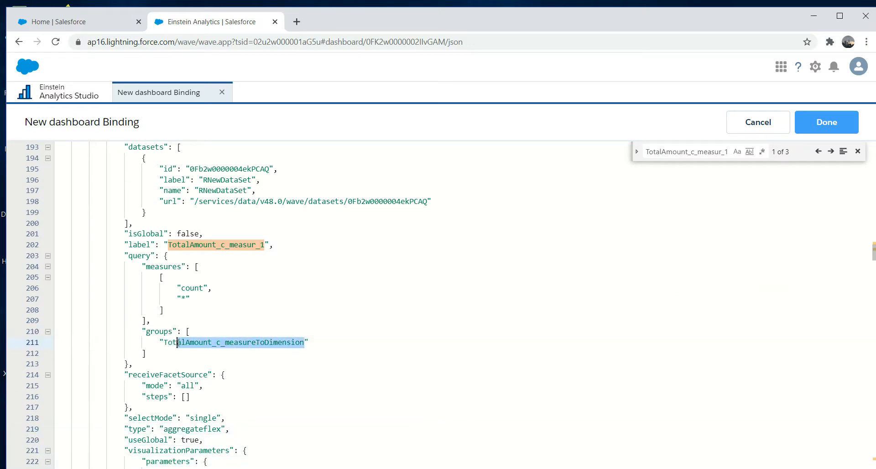
{"action": "key", "text": "Down"}
{"action": "key", "text": "Down"}
{"action": "key", "text": "Down"}
{"action": "key", "text": "Down"}
{"action": "key", "text": "Down"}
{"action": "key", "text": "Down"}
{"action": "key", "text": "Down"}
{"action": "key", "text": "Down"}
{"action": "key", "text": "Down"}
{"action": "key", "text": "Down"}
{"action": "key", "text": "Down"}
{"action": "key", "text": "Down"}
{"action": "key", "text": "Down"}
{"action": "key", "text": "Down"}
{"action": "key", "text": "Down"}
{"action": "key", "text": "Down"}
{"action": "key", "text": "Down"}
{"action": "key", "text": "Down"}
{"action": "key", "text": "Down"}
{"action": "key", "text": "Down"}
{"action": "key", "text": "Down"}
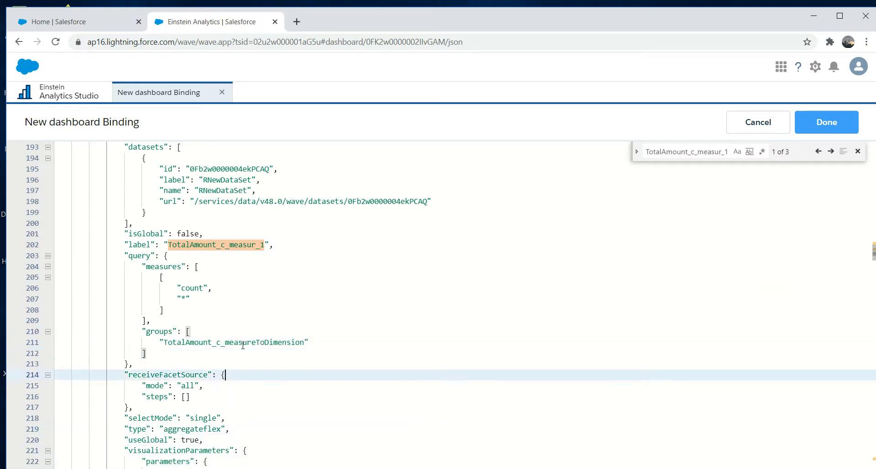
{"action": "key", "text": "Down"}
{"action": "key", "text": "Down"}
{"action": "key", "text": "Down"}
{"action": "key", "text": "Down"}
{"action": "key", "text": "Down"}
{"action": "key", "text": "Down"}
{"action": "key", "text": "Down"}
{"action": "key", "text": "Down"}
{"action": "key", "text": "Down"}
{"action": "key", "text": "Down"}
{"action": "key", "text": "Down"}
{"action": "key", "text": "Down"}
{"action": "key", "text": "Down"}
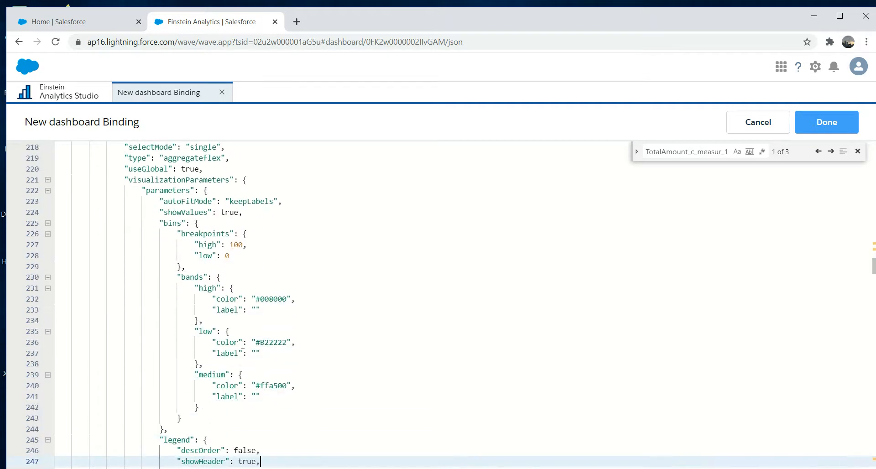
Step: Examine the bar chart query's visualization parameters, from bins and legend through tooltip, title and trellis
{"action": "key", "text": "Down"}
{"action": "key", "text": "Down"}
{"action": "key", "text": "Down"}
{"action": "key", "text": "Down"}
{"action": "key", "text": "Down"}
{"action": "key", "text": "Down"}
{"action": "key", "text": "Down"}
{"action": "key", "text": "Down"}
{"action": "key", "text": "Down"}
{"action": "key", "text": "Down"}
{"action": "key", "text": "Down"}
{"action": "key", "text": "Down"}
{"action": "key", "text": "Down"}
{"action": "key", "text": "Down"}
{"action": "key", "text": "Down"}
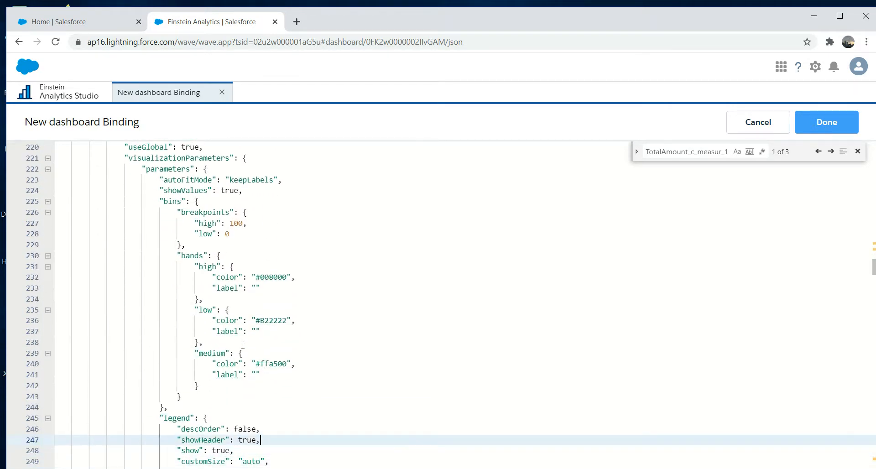
{"action": "key", "text": "Down"}
{"action": "key", "text": "Down"}
{"action": "key", "text": "Down"}
{"action": "key", "text": "Down"}
{"action": "key", "text": "Down"}
{"action": "key", "text": "Down"}
{"action": "key", "text": "Down"}
{"action": "key", "text": "Down"}
{"action": "key", "text": "Down"}
{"action": "key", "text": "Down"}
{"action": "key", "text": "Down"}
{"action": "key", "text": "Down"}
{"action": "key", "text": "Down"}
{"action": "key", "text": "Down"}
{"action": "key", "text": "Down"}
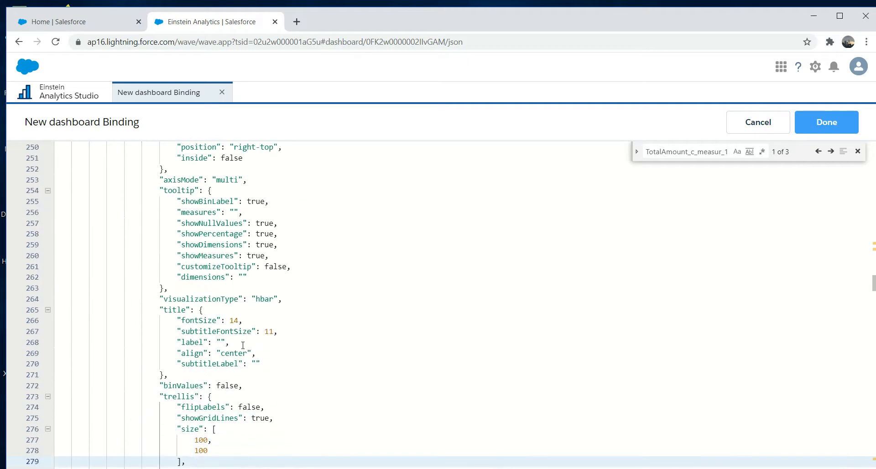
Step: Return to the TotalAmount_c_measur_1 query and highlight the TotalAmount_c_measureToDimension entry in its groups
{"action": "key", "text": "Up"}
{"action": "key", "text": "Up"}
{"action": "key", "text": "Up"}
{"action": "key", "text": "Up"}
{"action": "key", "text": "Up"}
{"action": "key", "text": "Up"}
{"action": "key", "text": "Up"}
{"action": "key", "text": "Up"}
{"action": "key", "text": "Up"}
{"action": "key", "text": "Up"}
{"action": "key", "text": "Up"}
{"action": "key", "text": "Up"}
{"action": "key", "text": "Up"}
{"action": "key", "text": "Up"}
{"action": "key", "text": "Up"}
{"action": "key", "text": "Up"}
{"action": "key", "text": "Up"}
{"action": "key", "text": "Up"}
{"action": "key", "text": "Up"}
{"action": "key", "text": "Up"}
{"action": "key", "text": "Up"}
{"action": "key", "text": "Up"}
{"action": "key", "text": "Up"}
{"action": "key", "text": "Up"}
{"action": "key", "text": "Up"}
{"action": "key", "text": "Up"}
{"action": "key", "text": "Up"}
{"action": "key", "text": "Up"}
{"action": "key", "text": "Up"}
{"action": "key", "text": "Up"}
{"action": "key", "text": "Up"}
{"action": "key", "text": "Up"}
{"action": "key", "text": "Up"}
{"action": "key", "text": "Up"}
{"action": "key", "text": "Up"}
{"action": "key", "text": "Up"}
{"action": "key", "text": "Up"}
{"action": "key", "text": "Up"}
{"action": "key", "text": "Up"}
{"action": "key", "text": "Up"}
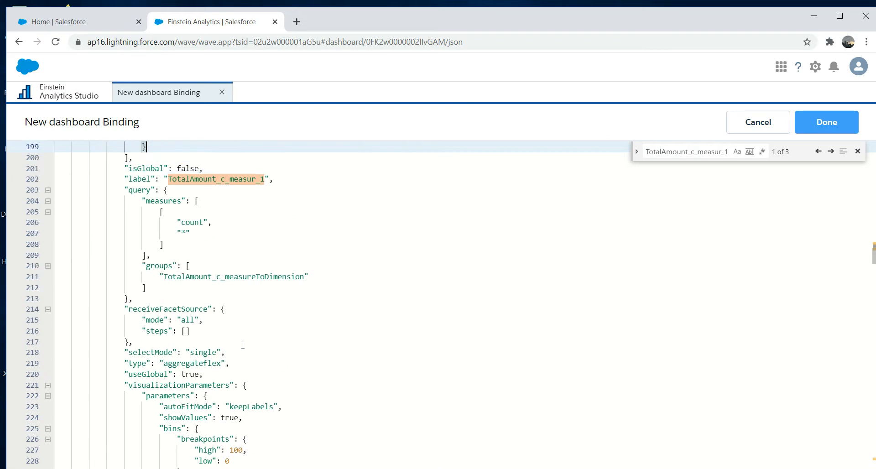
{"action": "left_click_drag", "start_coordinate": [315, 276], "coordinate": [162, 275]}
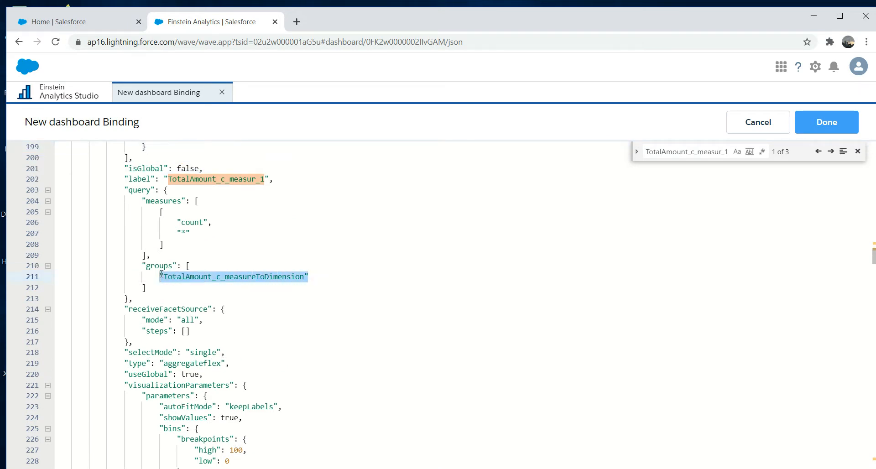
Step: Leave the JSON and add Last Name as a second bar grouping in the bar chart's query, updating the chart
{"action": "left_click", "coordinate": [822, 126]}
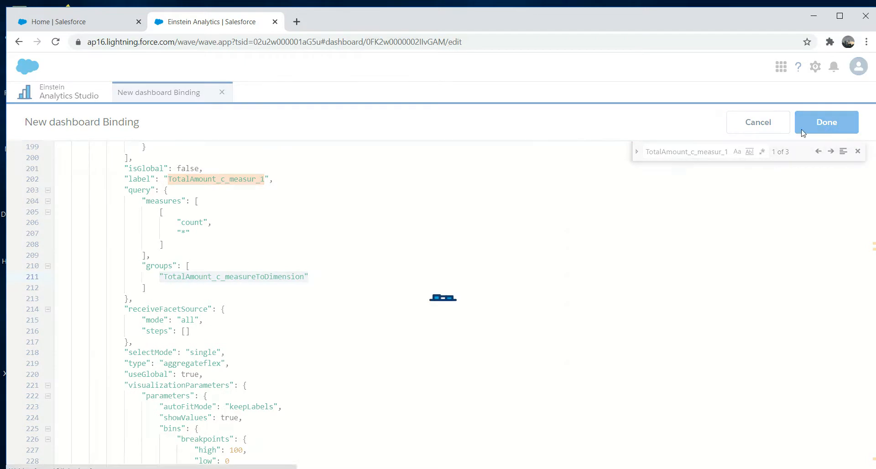
{"action": "left_click", "coordinate": [197, 255]}
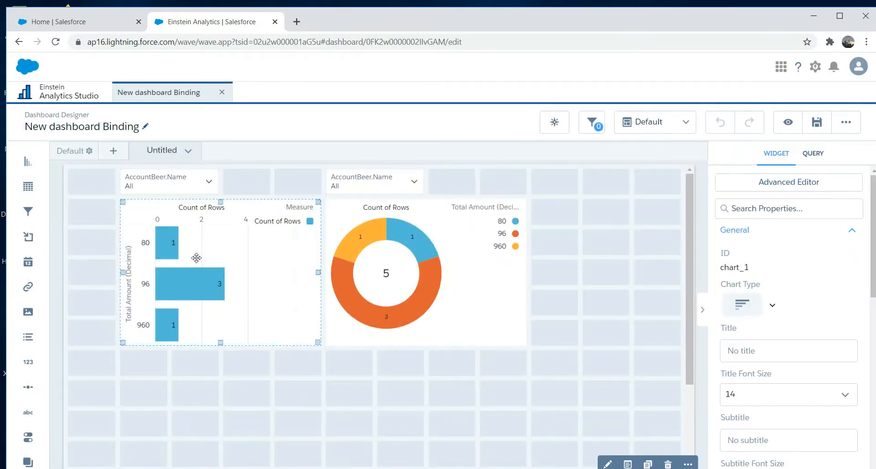
{"action": "double_click", "coordinate": [196, 257]}
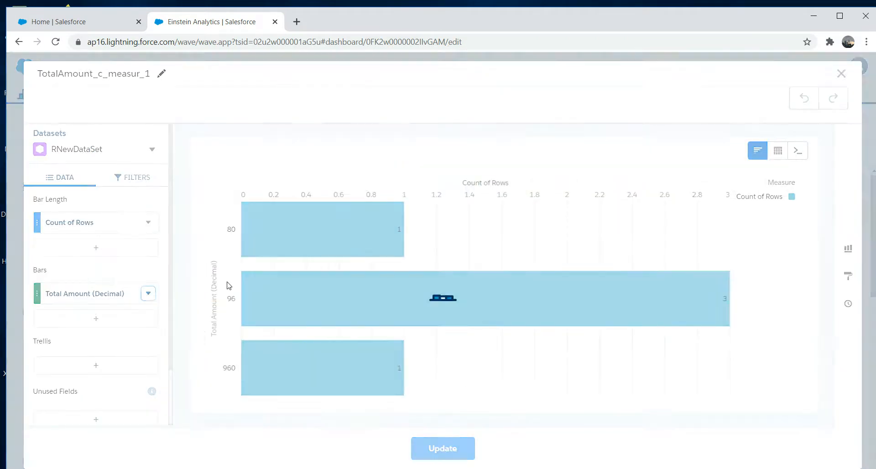
{"action": "left_click", "coordinate": [106, 321]}
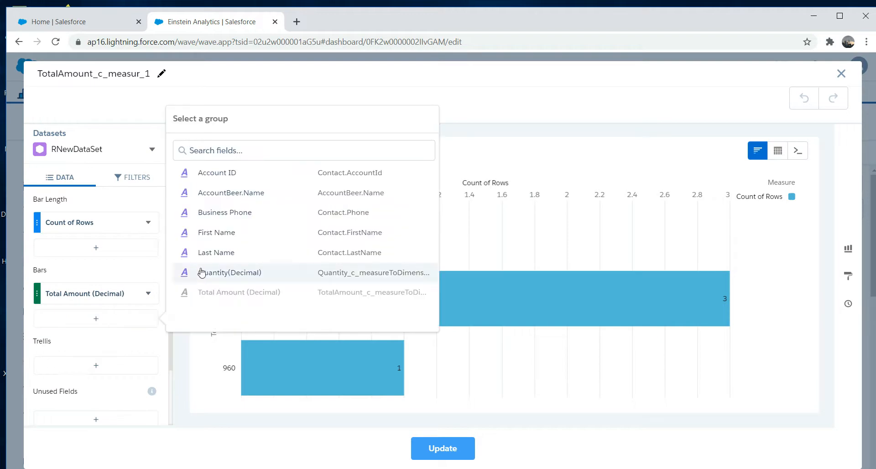
{"action": "left_click", "coordinate": [220, 256]}
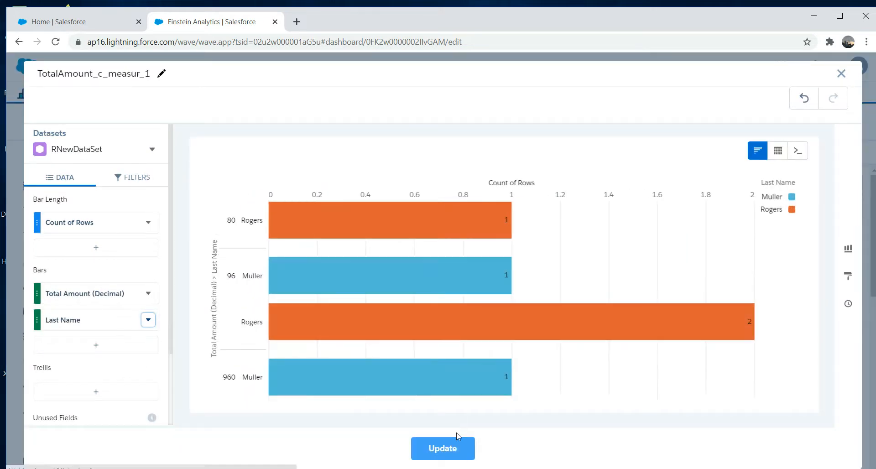
{"action": "left_click", "coordinate": [437, 451]}
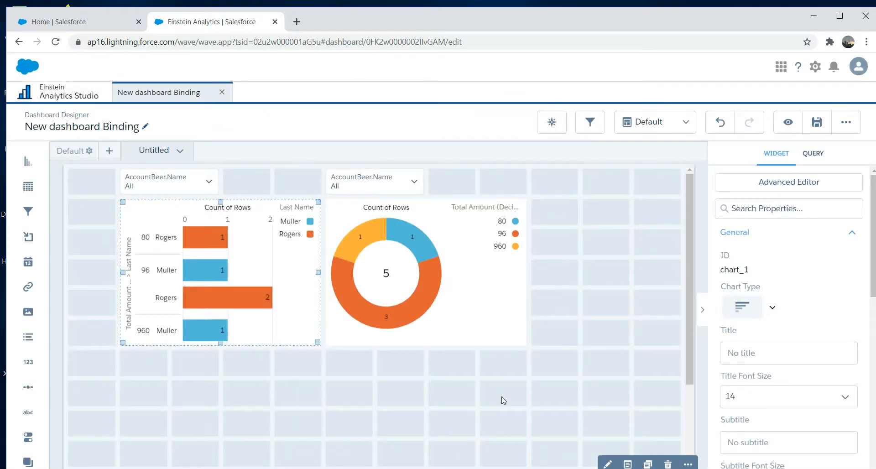
Step: Reopen the dashboard's JSON and search it for the query ID TotalAmount_c_measur_1
{"action": "key", "text": "ctrl+e"}
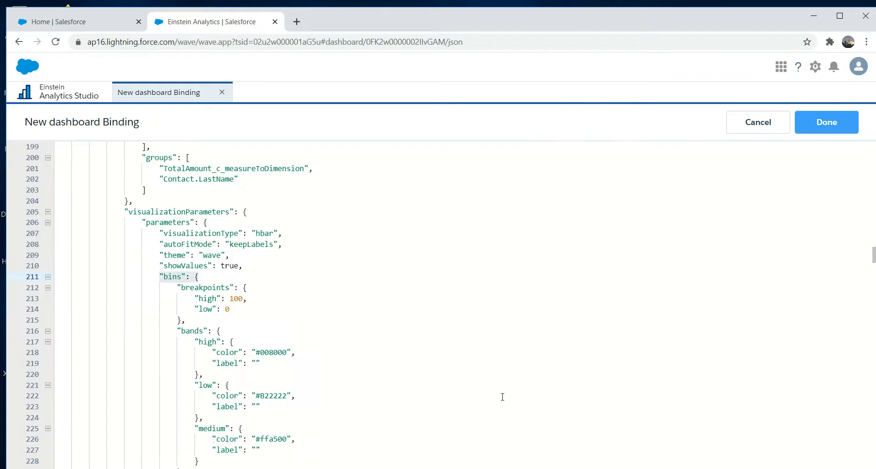
{"action": "left_click", "coordinate": [393, 323]}
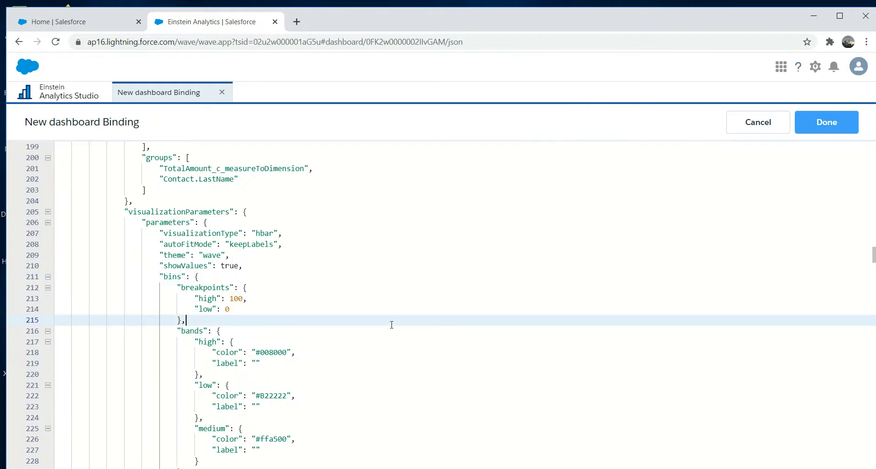
{"action": "left_click", "coordinate": [566, 222]}
{"action": "key", "text": "ctrl+f"}
{"action": "key", "text": "ctrl+v"}
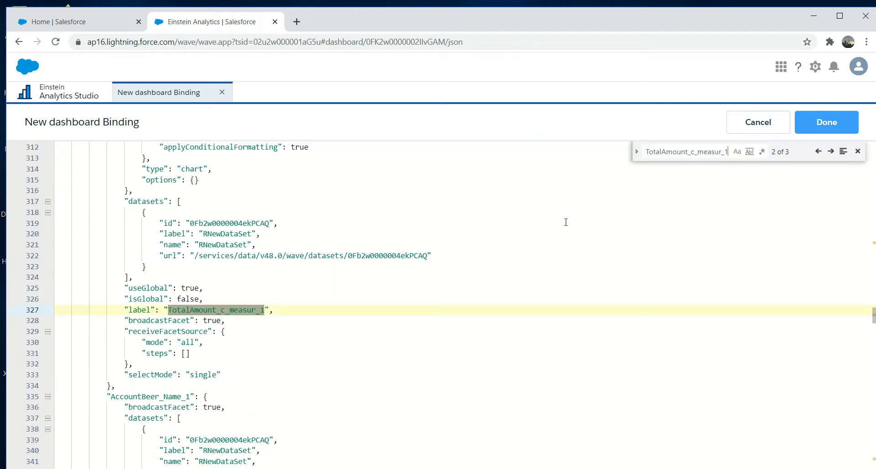
Step: Examine the JSON around the query's label, including its facet settings and the AccountBeer_Name_1 query that follows
{"action": "left_click", "coordinate": [329, 303]}
{"action": "key", "text": "Down"}
{"action": "key", "text": "Down"}
{"action": "key", "text": "Down"}
{"action": "key", "text": "Down"}
{"action": "key", "text": "Down"}
{"action": "key", "text": "Down"}
{"action": "key", "text": "Down"}
{"action": "key", "text": "Down"}
{"action": "key", "text": "Down"}
{"action": "key", "text": "Down"}
{"action": "key", "text": "Down"}
{"action": "key", "text": "Down"}
{"action": "key", "text": "Down"}
{"action": "key", "text": "Down"}
{"action": "key", "text": "Down"}
{"action": "key", "text": "Down"}
{"action": "key", "text": "Down"}
{"action": "key", "text": "Down"}
{"action": "key", "text": "Down"}
{"action": "key", "text": "Down"}
{"action": "key", "text": "Down"}
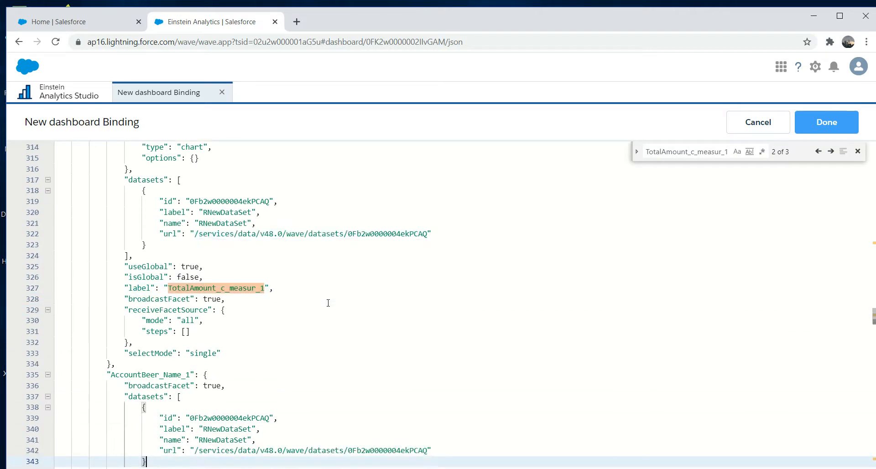
{"action": "key", "text": "Up"}
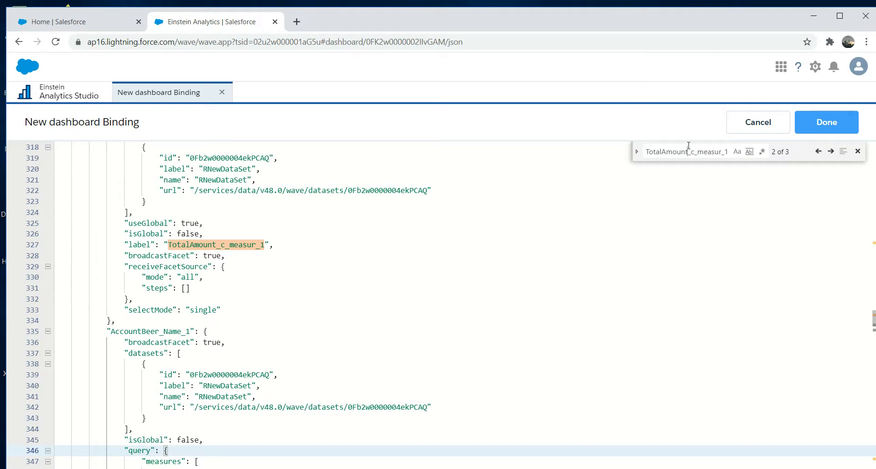
Step: Go to the next match of the query ID and inspect the JSON after it down to the datasets list
{"action": "key", "text": "Return"}
{"action": "left_click", "coordinate": [482, 285]}
{"action": "key", "text": "Down"}
{"action": "key", "text": "Down"}
{"action": "key", "text": "Down"}
{"action": "key", "text": "Down"}
{"action": "key", "text": "Down"}
{"action": "key", "text": "Down"}
{"action": "key", "text": "Down"}
{"action": "key", "text": "Down"}
{"action": "key", "text": "Down"}
{"action": "key", "text": "Down"}
{"action": "key", "text": "Down"}
{"action": "key", "text": "Down"}
{"action": "key", "text": "Down"}
{"action": "key", "text": "Down"}
{"action": "key", "text": "Down"}
{"action": "key", "text": "Down"}
{"action": "key", "text": "Down"}
{"action": "key", "text": "Down"}
{"action": "key", "text": "Down"}
{"action": "key", "text": "Down"}
{"action": "key", "text": "Down"}
{"action": "key", "text": "Down"}
{"action": "key", "text": "Down"}
{"action": "key", "text": "Down"}
{"action": "key", "text": "Down"}
{"action": "key", "text": "Down"}
{"action": "key", "text": "Down"}
{"action": "key", "text": "Down"}
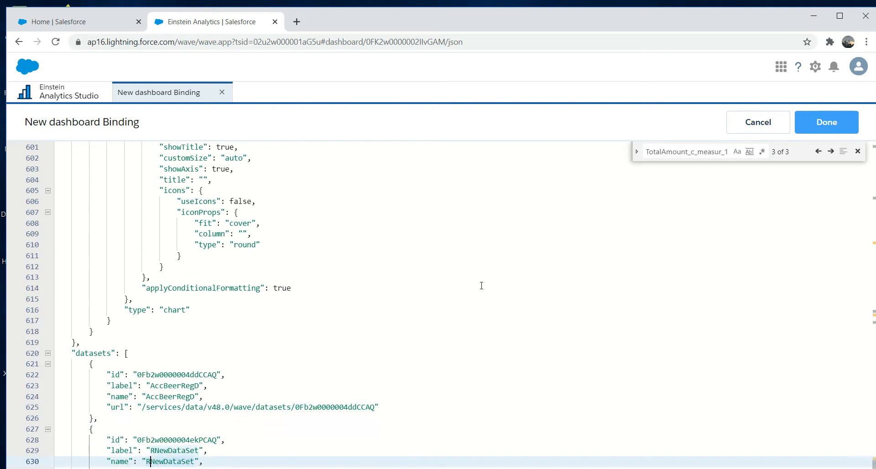
Step: Go to the match at the TotalAmount_c_measur_1 query definition and examine the Contact.LastName entry in its groups
{"action": "left_click", "coordinate": [714, 150]}
{"action": "key", "text": "Return"}
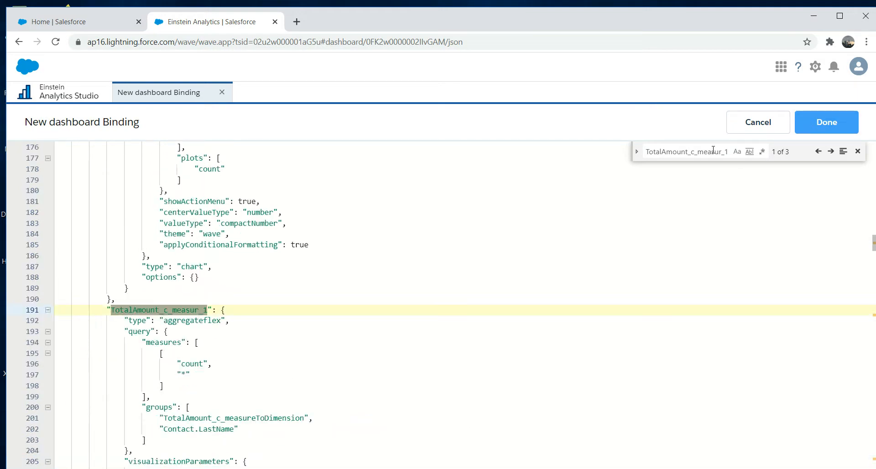
{"action": "left_click", "coordinate": [366, 386]}
{"action": "key", "text": "Down"}
{"action": "key", "text": "Down"}
{"action": "key", "text": "Down"}
{"action": "key", "text": "Down"}
{"action": "key", "text": "Down"}
{"action": "key", "text": "Down"}
{"action": "key", "text": "Down"}
{"action": "key", "text": "Down"}
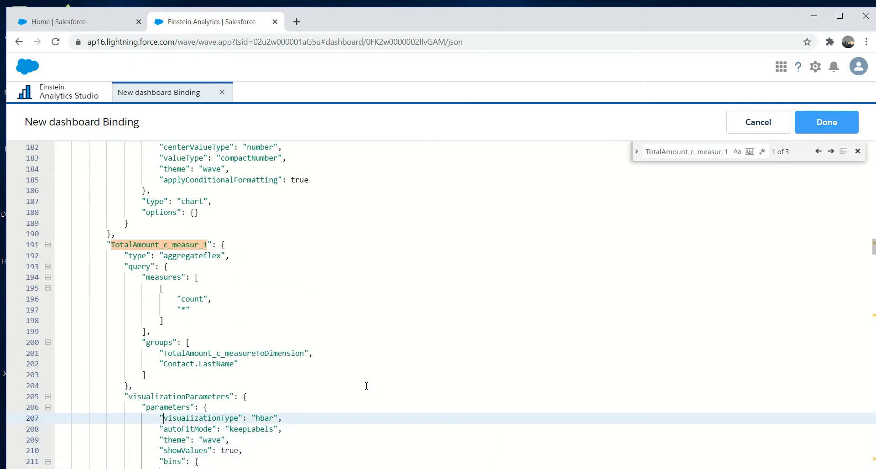
{"action": "key", "text": "Up"}
{"action": "key", "text": "Up"}
{"action": "key", "text": "Up"}
{"action": "key", "text": "Up"}
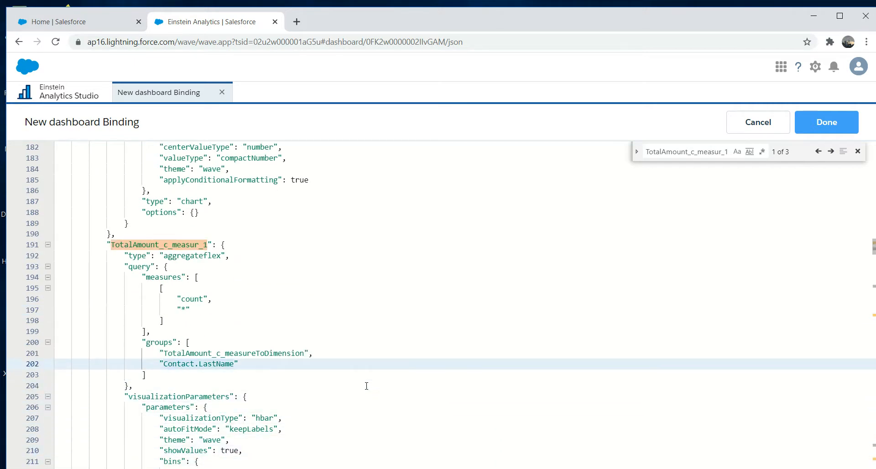
Step: Copy the Contact.LastName text from the query's groups and search the JSON for it
{"action": "key", "text": "shift+Right"}
{"action": "key", "text": "shift+Right"}
{"action": "key", "text": "shift+Right"}
{"action": "key", "text": "shift+Right"}
{"action": "key", "text": "shift+Right"}
{"action": "key", "text": "shift+Right"}
{"action": "key", "text": "shift+Right"}
{"action": "key", "text": "shift+Right"}
{"action": "key", "text": "shift+Right"}
{"action": "key", "text": "shift+Right"}
{"action": "key", "text": "shift+Right"}
{"action": "key", "text": "shift+Right"}
{"action": "key", "text": "shift+Right"}
{"action": "key", "text": "shift+Right"}
{"action": "key", "text": "shift+Right"}
{"action": "key", "text": "shift+Right"}
{"action": "key", "text": "shift+Right"}
{"action": "key", "text": "ctrl+c"}
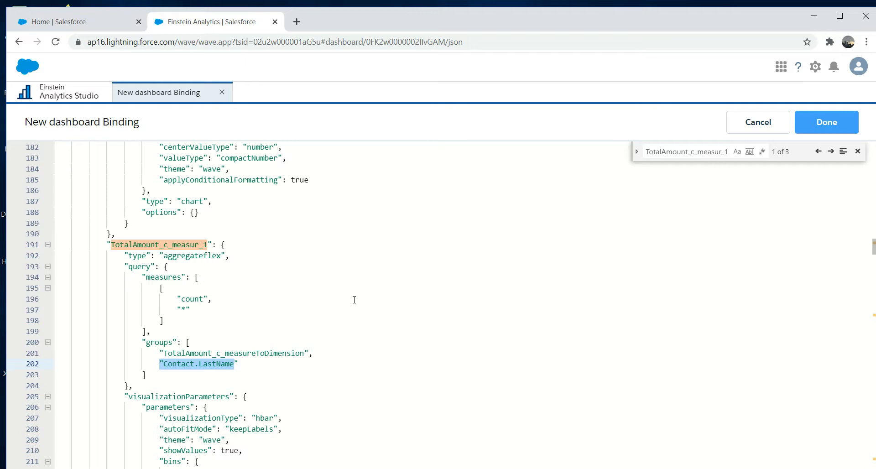
{"action": "double_click", "coordinate": [693, 154]}
{"action": "key", "text": "ctrl+v"}
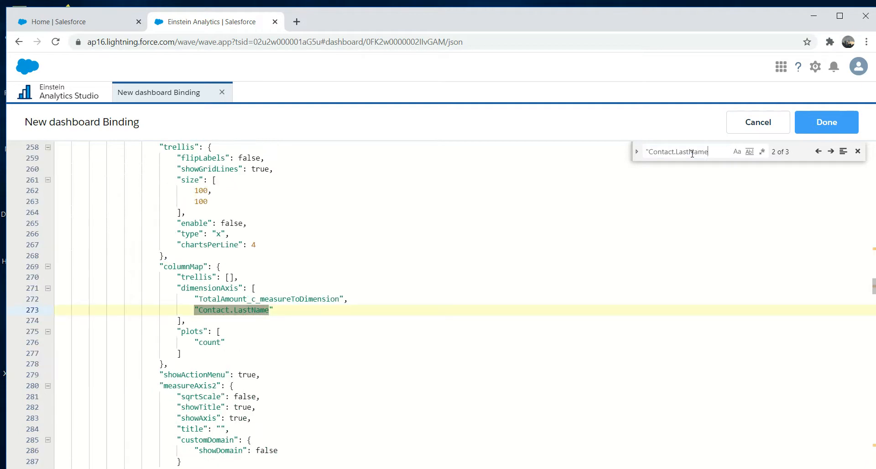
Step: Inspect the Contact.LastName match in the columnMap's dimensionAxis, and go to the next match
{"action": "left_click", "coordinate": [196, 268]}
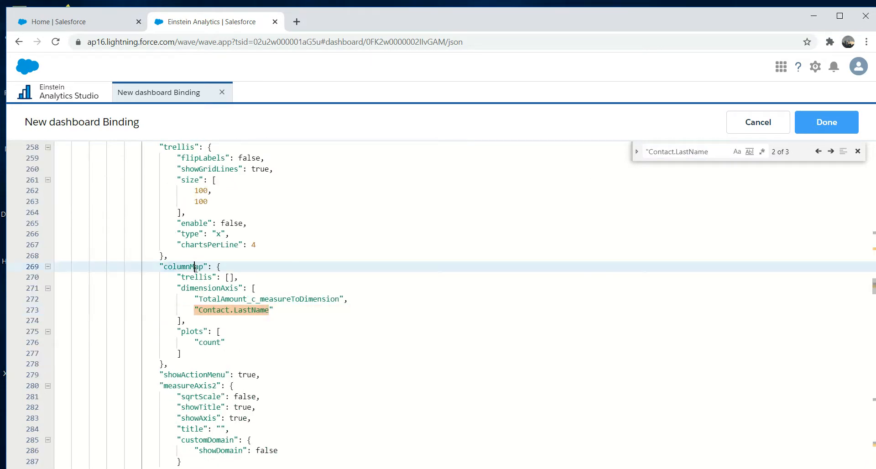
{"action": "key", "text": "Down"}
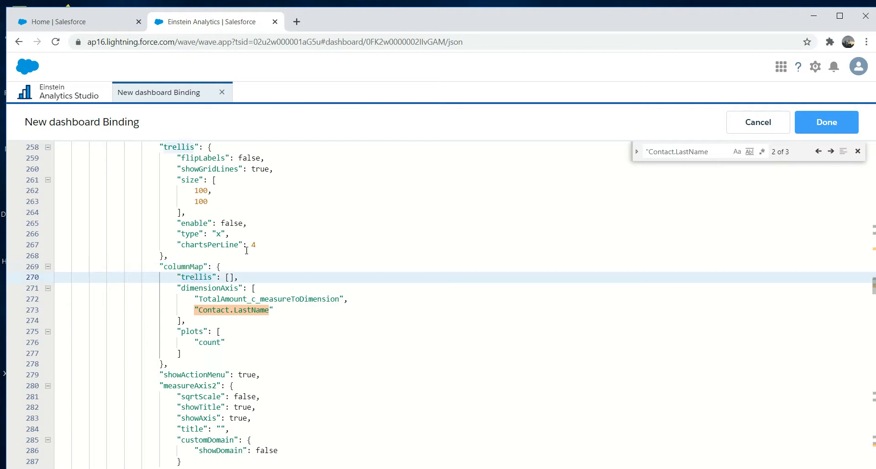
{"action": "left_click", "coordinate": [713, 154]}
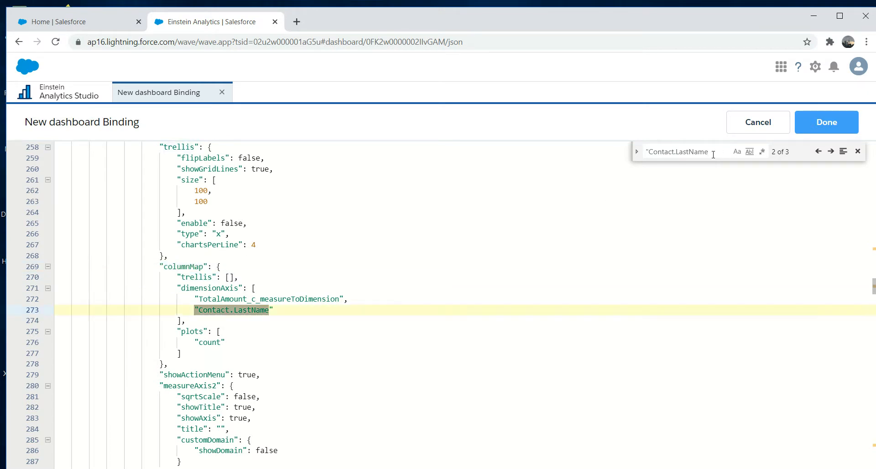
{"action": "key", "text": "Return"}
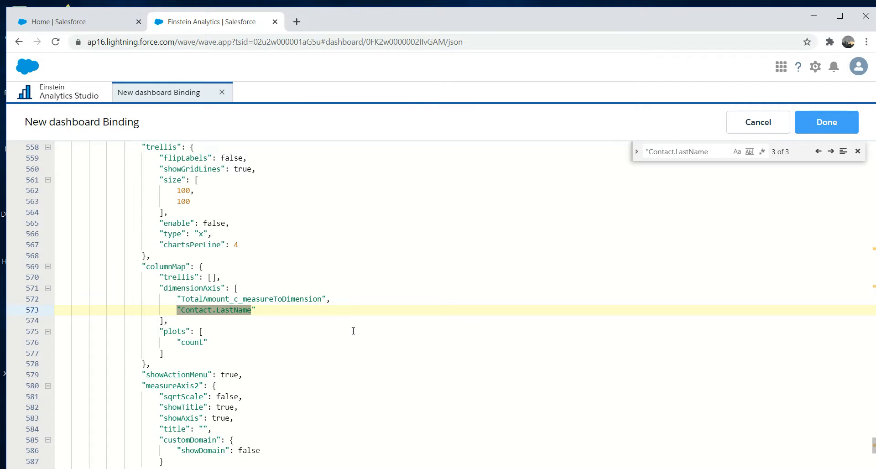
Step: Examine the JSON above the last Contact.LastName match, back to the start of the chart_1 widget definition
{"action": "left_click", "coordinate": [354, 330]}
{"action": "key", "text": "Up"}
{"action": "key", "text": "Up"}
{"action": "key", "text": "Up"}
{"action": "key", "text": "Up"}
{"action": "key", "text": "Up"}
{"action": "key", "text": "Up"}
{"action": "key", "text": "Up"}
{"action": "key", "text": "Up"}
{"action": "key", "text": "Up"}
{"action": "key", "text": "Up"}
{"action": "key", "text": "Up"}
{"action": "key", "text": "Up"}
{"action": "key", "text": "Up"}
{"action": "key", "text": "Up"}
{"action": "key", "text": "Up"}
{"action": "key", "text": "Up"}
{"action": "key", "text": "Up"}
{"action": "key", "text": "Up"}
{"action": "key", "text": "Up"}
{"action": "key", "text": "Up"}
{"action": "key", "text": "Up"}
{"action": "key", "text": "Up"}
{"action": "key", "text": "Up"}
{"action": "key", "text": "Up"}
{"action": "key", "text": "Up"}
{"action": "key", "text": "Up"}
{"action": "key", "text": "Up"}
{"action": "key", "text": "Up"}
{"action": "key", "text": "Up"}
{"action": "key", "text": "Up"}
{"action": "key", "text": "Up"}
{"action": "key", "text": "Up"}
{"action": "key", "text": "Up"}
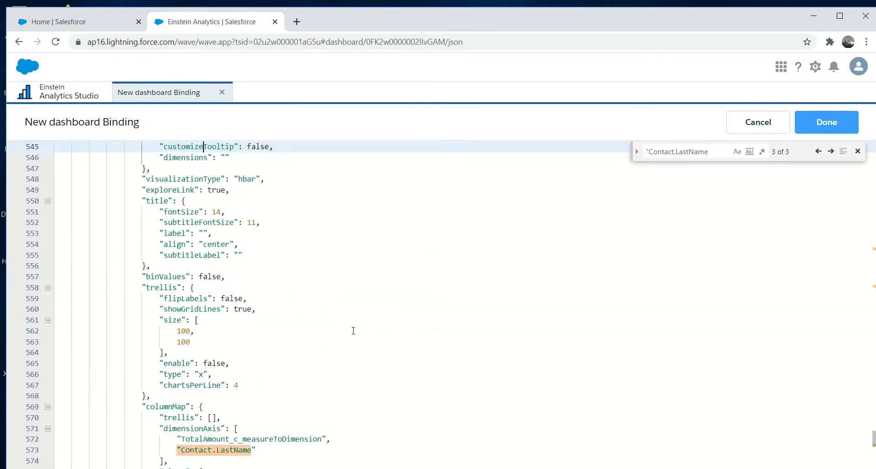
{"action": "key", "text": "Up"}
{"action": "key", "text": "Up"}
{"action": "key", "text": "Up"}
{"action": "key", "text": "Up"}
{"action": "key", "text": "Up"}
{"action": "key", "text": "Up"}
{"action": "key", "text": "Up"}
{"action": "key", "text": "Up"}
{"action": "key", "text": "Up"}
{"action": "key", "text": "Up"}
{"action": "key", "text": "Up"}
{"action": "key", "text": "Up"}
{"action": "key", "text": "Up"}
{"action": "key", "text": "Up"}
{"action": "key", "text": "Up"}
{"action": "key", "text": "Up"}
{"action": "key", "text": "Up"}
{"action": "key", "text": "Up"}
{"action": "key", "text": "Up"}
{"action": "key", "text": "Up"}
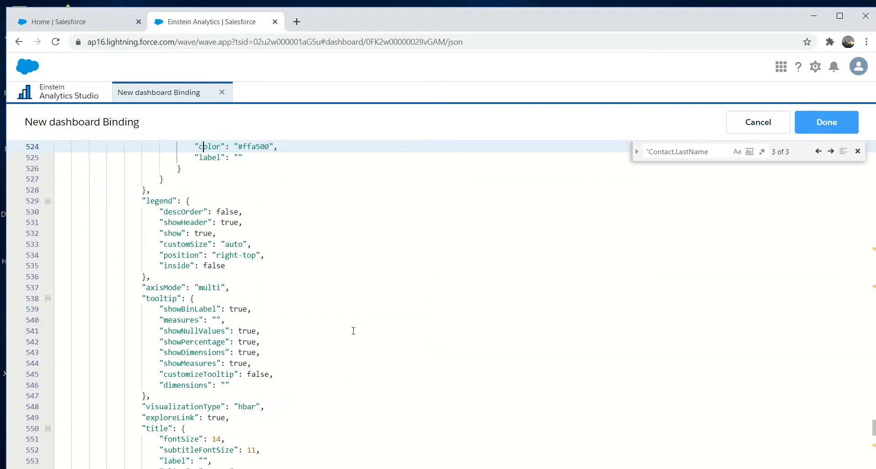
{"action": "key", "text": "Down"}
{"action": "key", "text": "Down"}
{"action": "key", "text": "Down"}
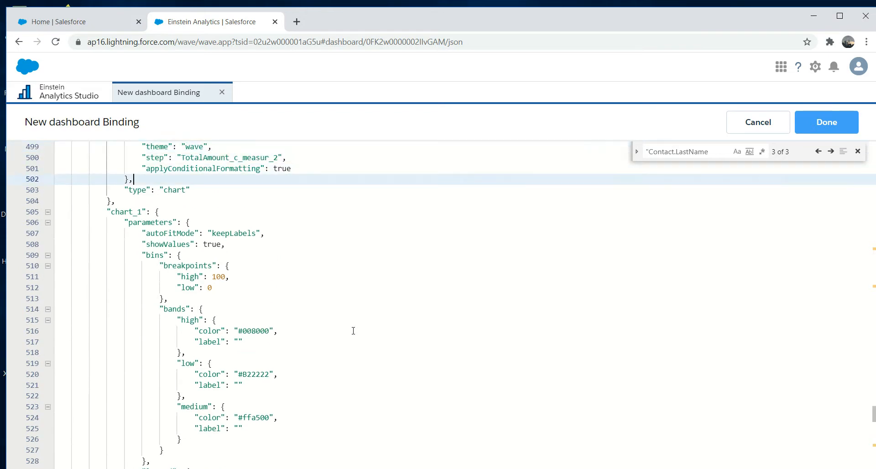
Step: Return to the dashboard, delete the Last Name grouping from the bar chart's query, and check the updated query
{"action": "left_click", "coordinate": [826, 127]}
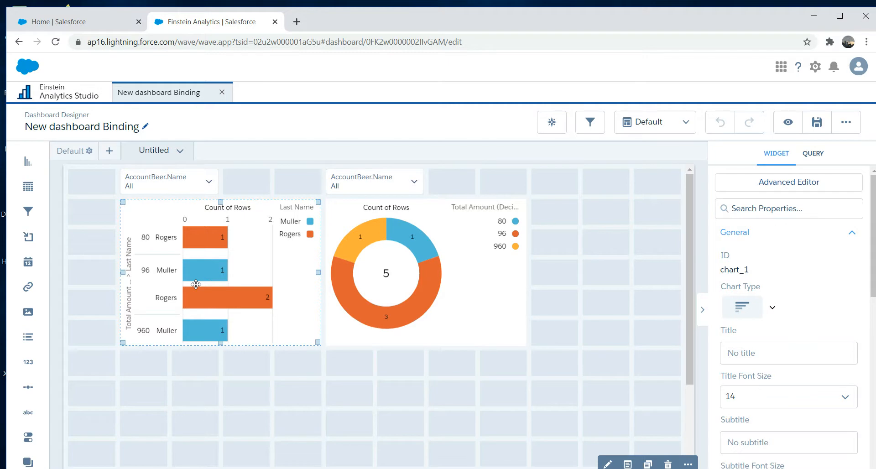
{"action": "left_click_drag", "start_coordinate": [196, 285], "coordinate": [225, 278]}
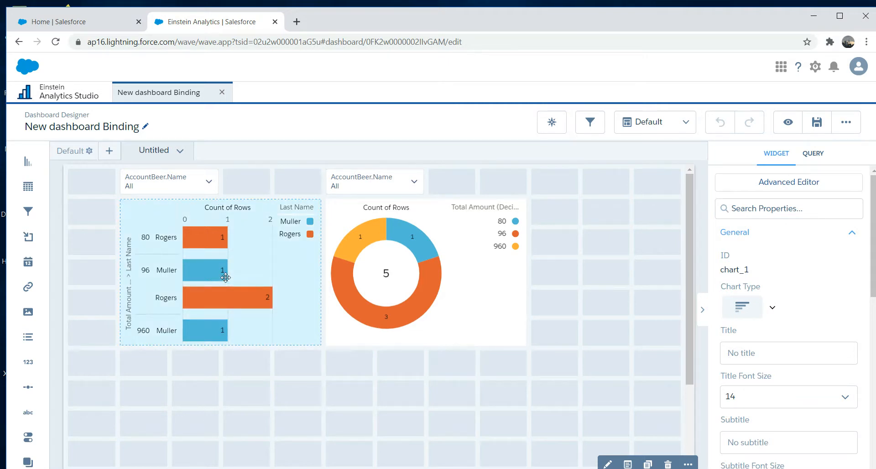
{"action": "double_click", "coordinate": [225, 277]}
{"action": "left_click", "coordinate": [148, 321]}
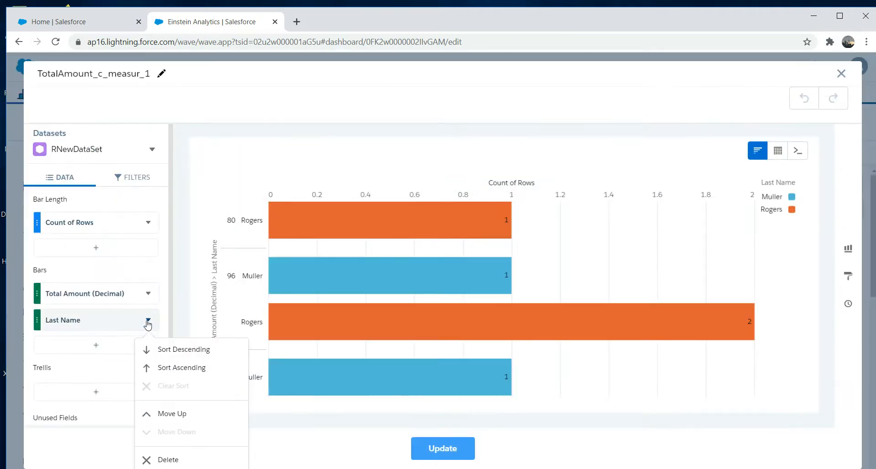
{"action": "left_click", "coordinate": [150, 460]}
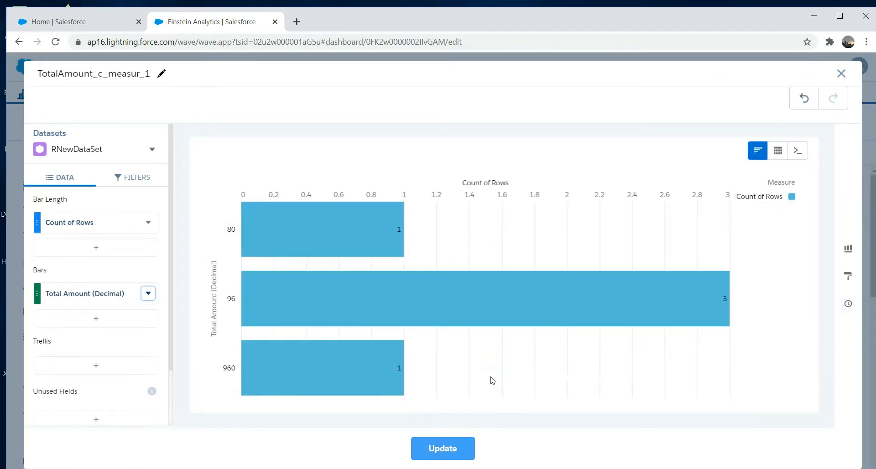
{"action": "left_click", "coordinate": [434, 457]}
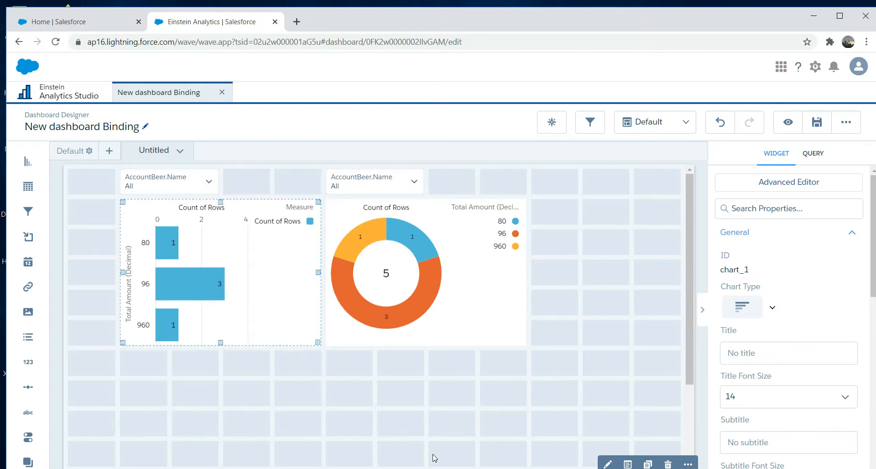
{"action": "double_click", "coordinate": [202, 258]}
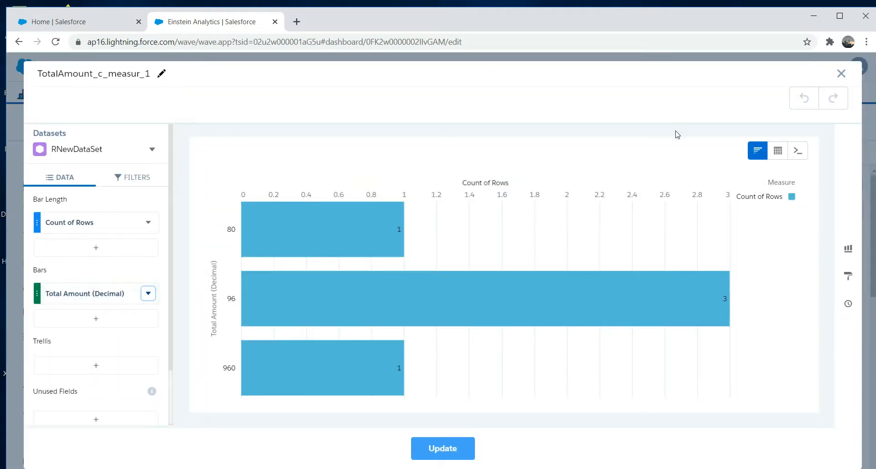
{"action": "left_click", "coordinate": [841, 73]}
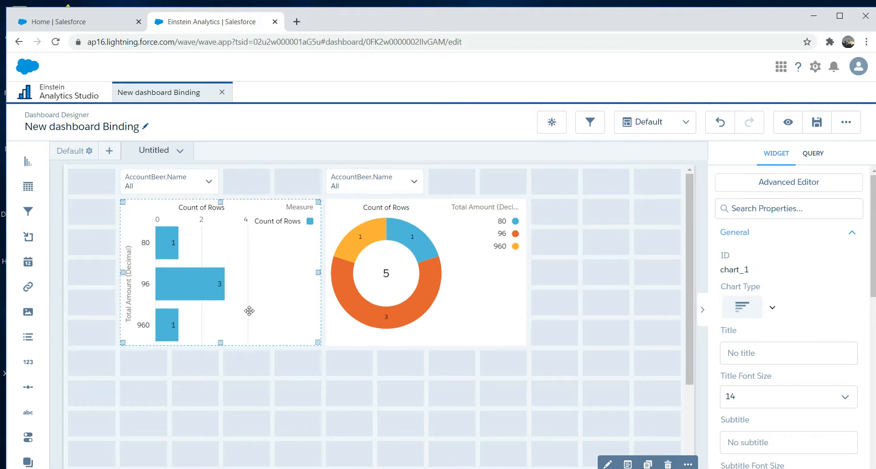
Step: Reopen the dashboard's JSON and search it from the beginning for Contact.LastName
{"action": "key", "text": "ctrl+e"}
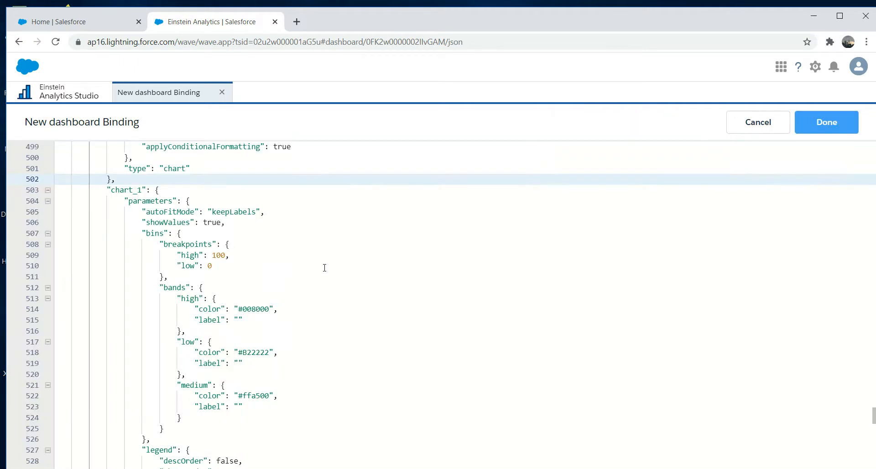
{"action": "left_click", "coordinate": [325, 266]}
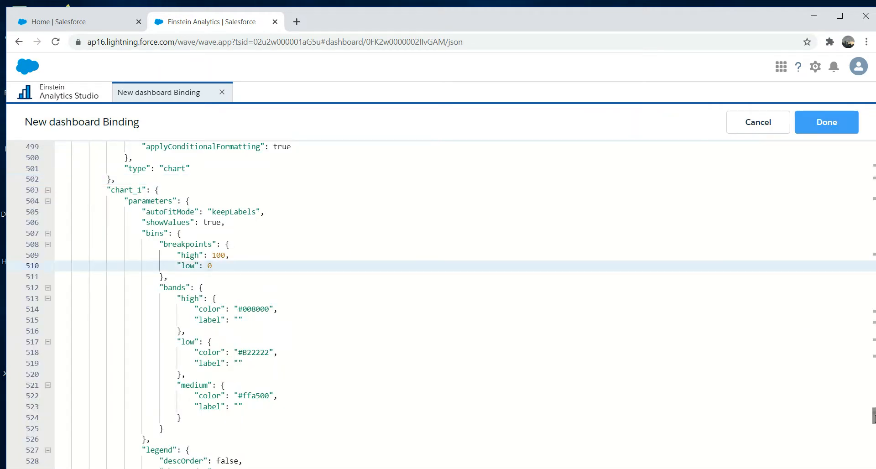
{"action": "left_click_drag", "start_coordinate": [874, 417], "coordinate": [872, 149]}
{"action": "left_click", "coordinate": [294, 262]}
{"action": "key", "text": "ctrl+f"}
{"action": "key", "text": "ctrl+v"}
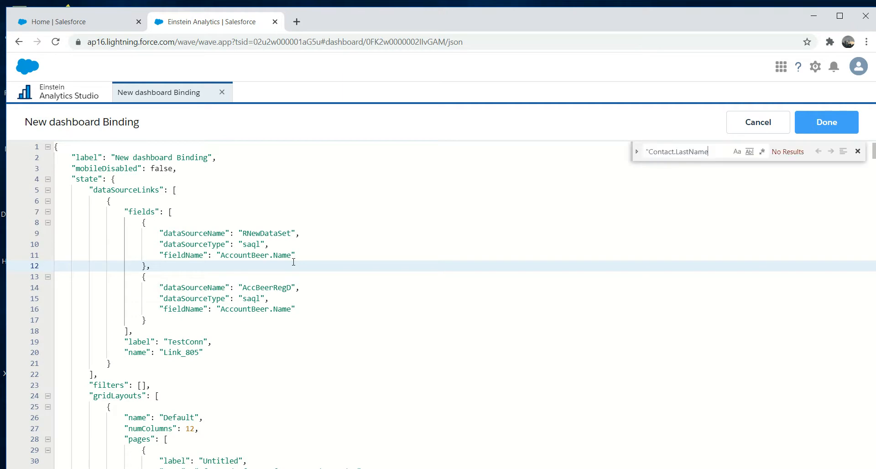
Step: Search the JSON for "total" and inspect the first matching query, TotalAmount_c_measur_2
{"action": "key", "text": "ctrl+z"}
{"action": "key", "text": "ctrl+v"}
{"action": "key", "text": "Escape"}
{"action": "key", "text": "ctrl+f"}
{"action": "type", "text": "t"}
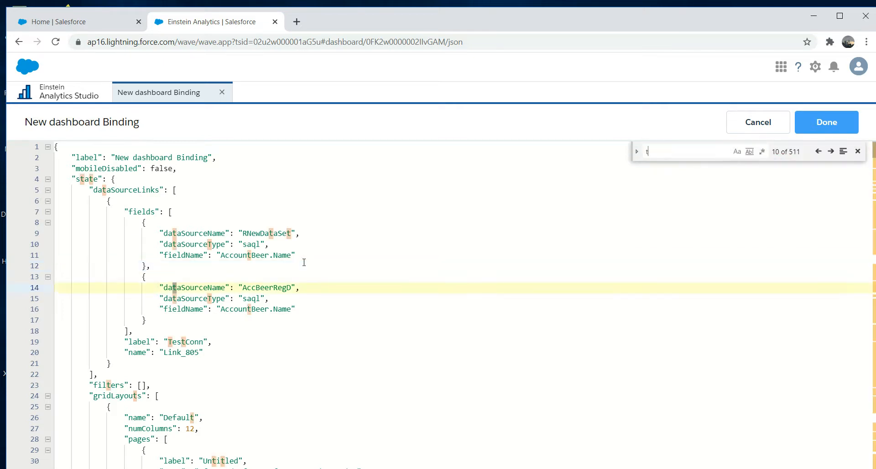
{"action": "type", "text": "otal"}
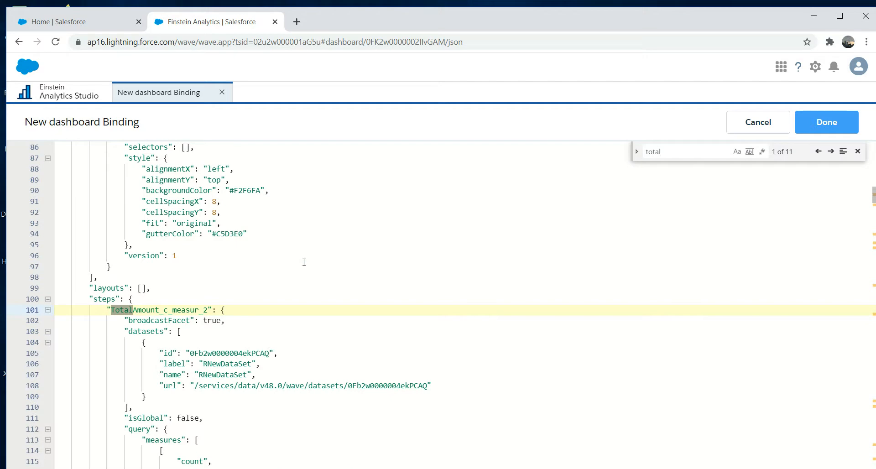
{"action": "left_click", "coordinate": [159, 353]}
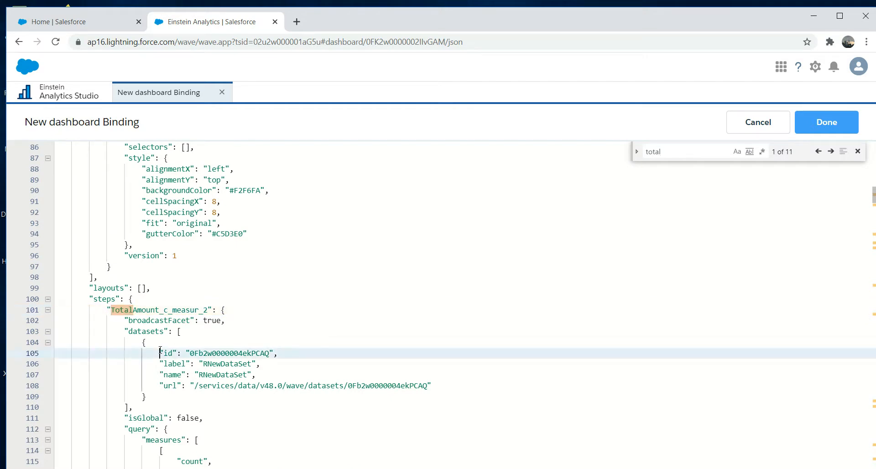
Step: Return to the dashboard and copy the bar chart's query ID from its query properties
{"action": "left_click", "coordinate": [845, 121]}
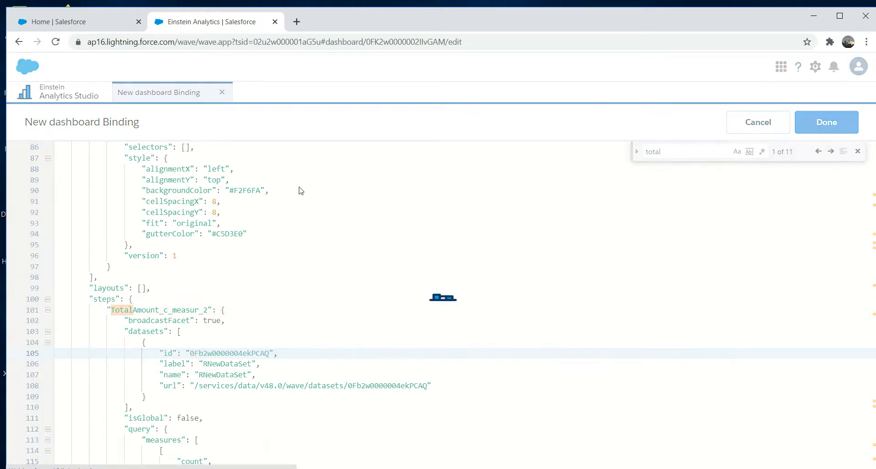
{"action": "left_click", "coordinate": [202, 251]}
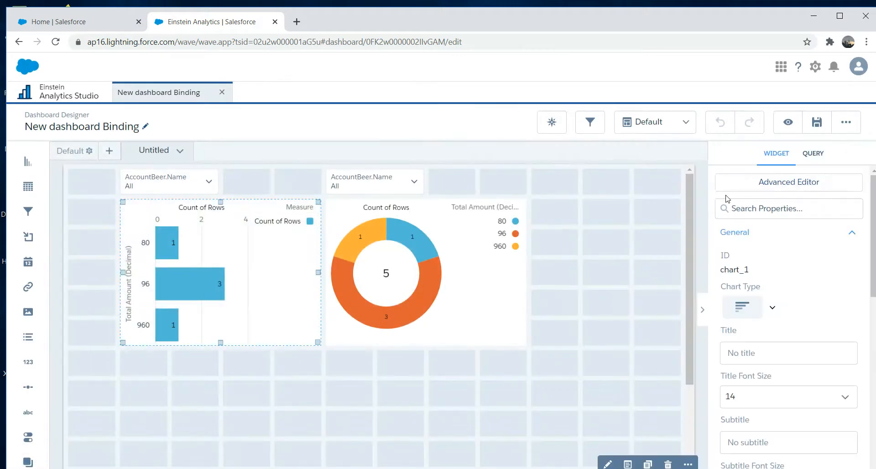
{"action": "left_click", "coordinate": [810, 154]}
{"action": "left_click_drag", "start_coordinate": [820, 241], "coordinate": [724, 237]}
{"action": "key", "text": "ctrl+c"}
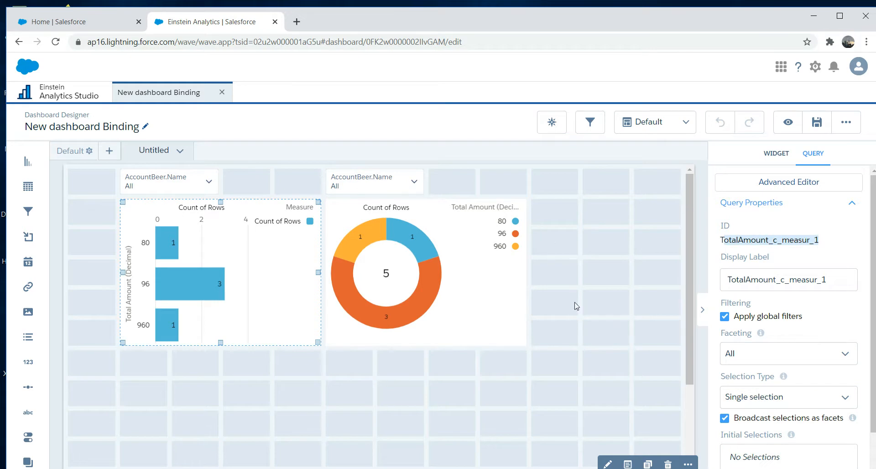
Step: Reopen the dashboard's JSON and search it from the beginning for otalAmount_c_measur_1
{"action": "key", "text": "ctrl+e"}
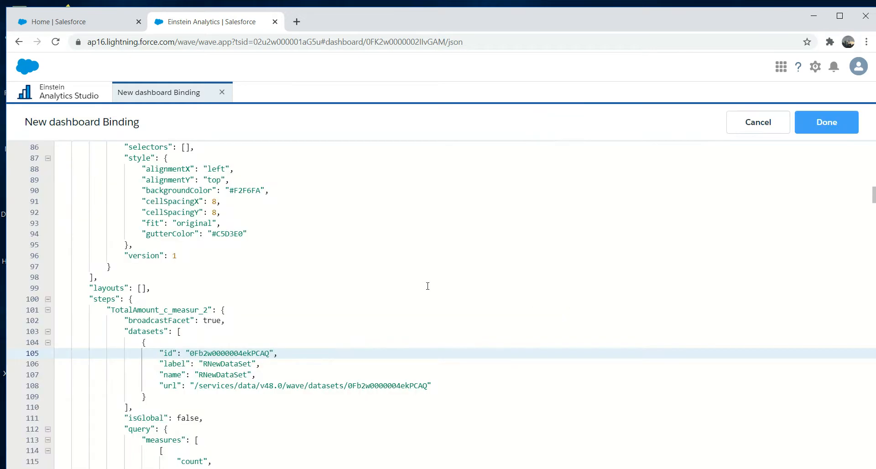
{"action": "left_click", "coordinate": [426, 288]}
{"action": "left_click_drag", "start_coordinate": [874, 198], "coordinate": [874, 150]}
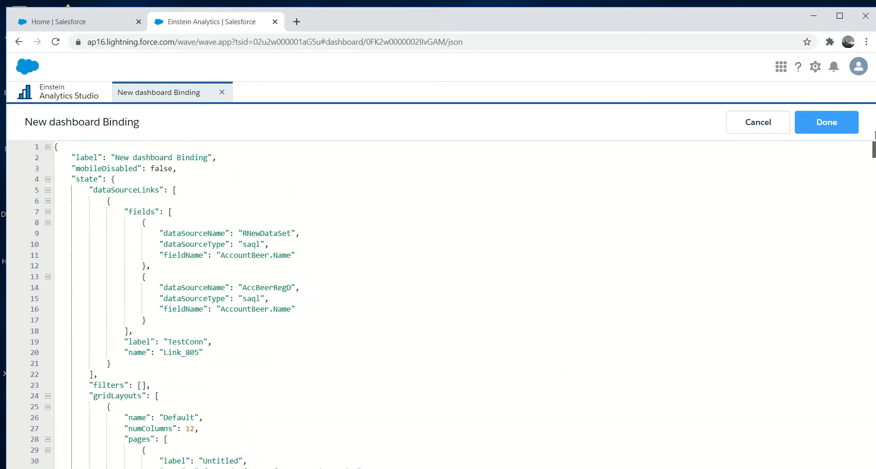
{"action": "left_click", "coordinate": [586, 194]}
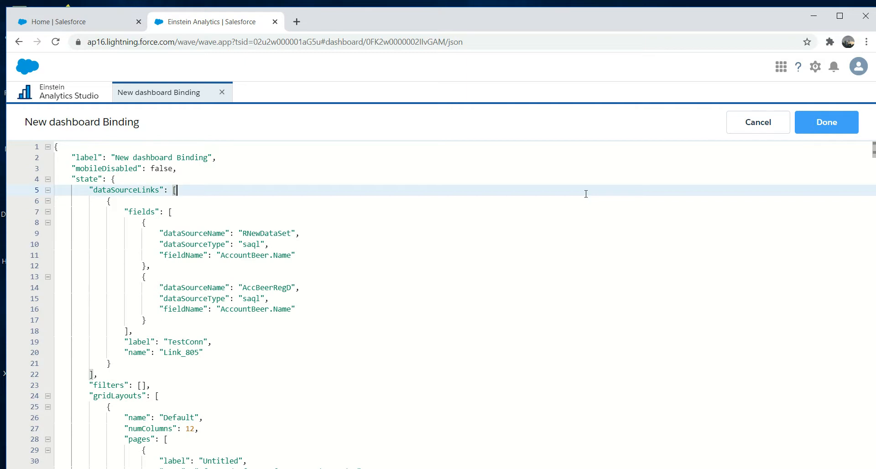
{"action": "key", "text": "ctrl+f"}
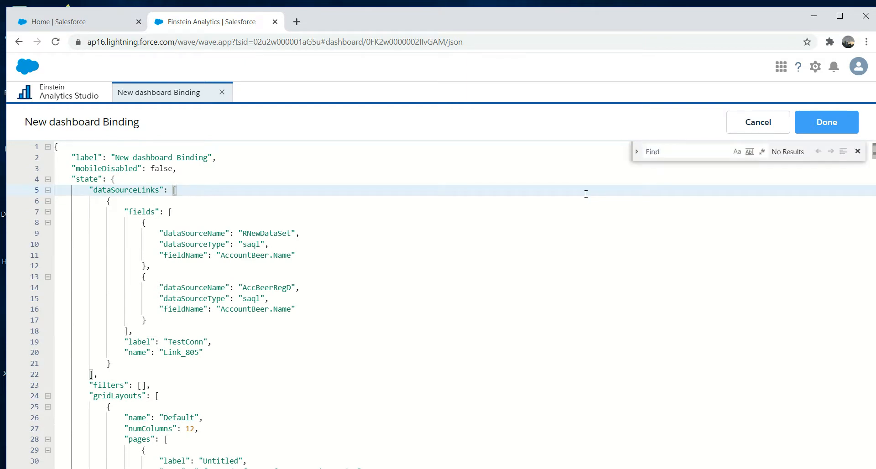
{"action": "key", "text": "ctrl+v"}
{"action": "left_click", "coordinate": [325, 316]}
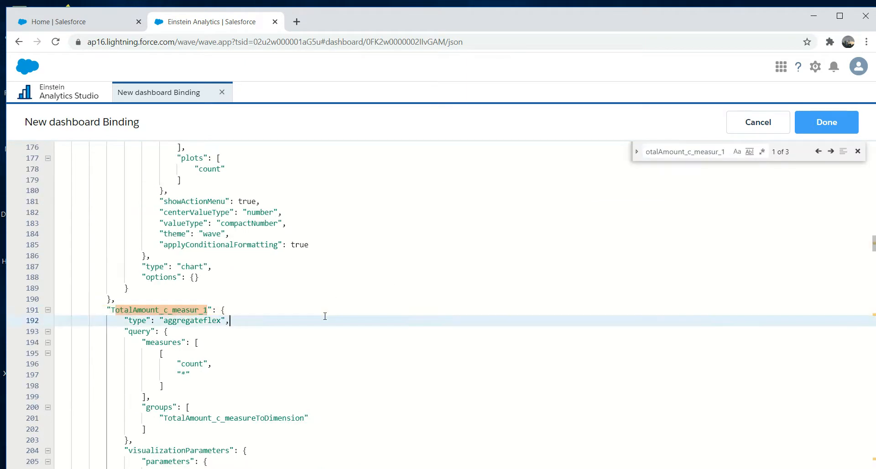
Step: Add "Contact.LastName" as a second entry in the TotalAmount_c_measur_1 query's groups, after TotalAmount_c_measureToDimension
{"action": "key", "text": "Down"}
{"action": "key", "text": "Down"}
{"action": "key", "text": "Down"}
{"action": "key", "text": "Down"}
{"action": "key", "text": "Down"}
{"action": "key", "text": "Down"}
{"action": "key", "text": "Down"}
{"action": "key", "text": "Down"}
{"action": "key", "text": "Down"}
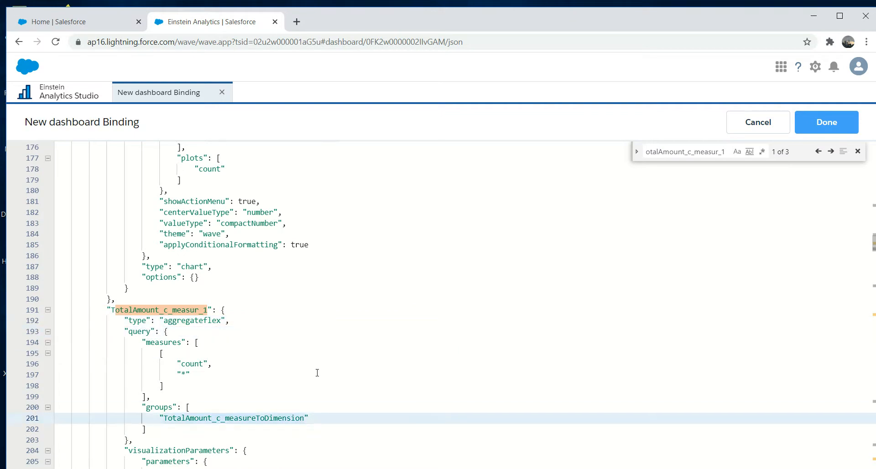
{"action": "left_click", "coordinate": [317, 423]}
{"action": "type", "text": ","}
{"action": "key", "text": "Return"}
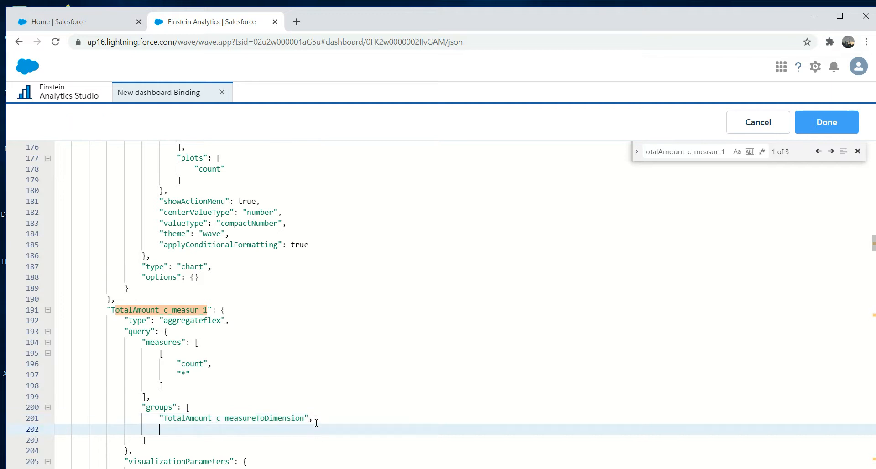
{"action": "type", "text": "\""}
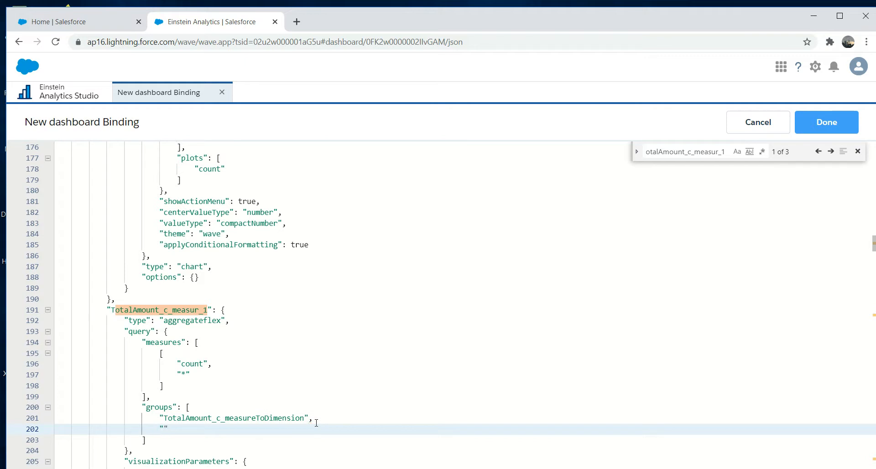
{"action": "type", "text": "Contact.LastName"}
Step: Add "Contact.LastName" after TotalAmount_c_measureToDimension in the dimensionAxis list of the TotalAmount_c_measur_1 query's columnMap
{"action": "key", "text": "Down"}
{"action": "key", "text": "Down"}
{"action": "key", "text": "Down"}
{"action": "key", "text": "Down"}
{"action": "key", "text": "Down"}
{"action": "key", "text": "Down"}
{"action": "key", "text": "Down"}
{"action": "key", "text": "Down"}
{"action": "key", "text": "Down"}
{"action": "key", "text": "Down"}
{"action": "key", "text": "Down"}
{"action": "key", "text": "Down"}
{"action": "key", "text": "Down"}
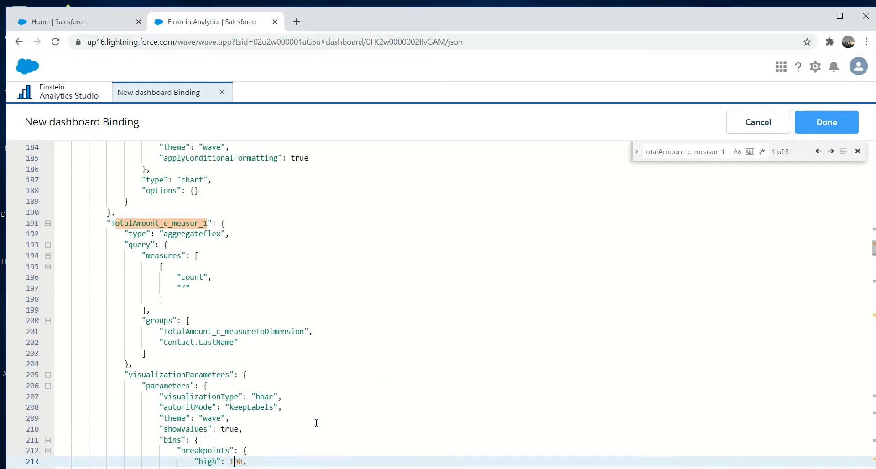
{"action": "key", "text": "Down"}
{"action": "key", "text": "Down"}
{"action": "key", "text": "Down"}
{"action": "key", "text": "Down"}
{"action": "key", "text": "Down"}
{"action": "key", "text": "Down"}
{"action": "key", "text": "Down"}
{"action": "key", "text": "Down"}
{"action": "key", "text": "Down"}
{"action": "key", "text": "Down"}
{"action": "key", "text": "Down"}
{"action": "key", "text": "Down"}
{"action": "key", "text": "Down"}
{"action": "key", "text": "Down"}
{"action": "key", "text": "Down"}
{"action": "key", "text": "Down"}
{"action": "key", "text": "Down"}
{"action": "key", "text": "Down"}
{"action": "key", "text": "Down"}
{"action": "key", "text": "Down"}
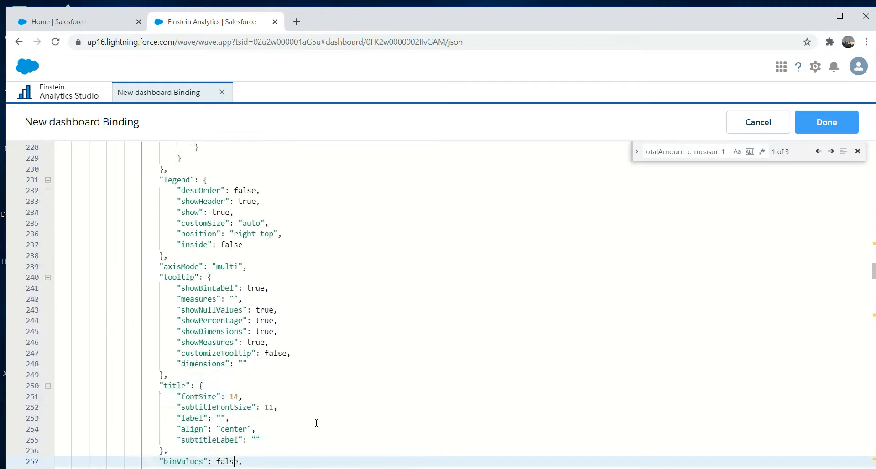
{"action": "key", "text": "Down"}
{"action": "key", "text": "Down"}
{"action": "key", "text": "Down"}
{"action": "key", "text": "Down"}
{"action": "key", "text": "Down"}
{"action": "key", "text": "Down"}
{"action": "key", "text": "Down"}
{"action": "key", "text": "Down"}
{"action": "key", "text": "Down"}
{"action": "key", "text": "Down"}
{"action": "key", "text": "Down"}
{"action": "key", "text": "Down"}
{"action": "key", "text": "Down"}
{"action": "key", "text": "Down"}
{"action": "key", "text": "Down"}
{"action": "key", "text": "Down"}
{"action": "key", "text": "Down"}
{"action": "key", "text": "Down"}
{"action": "key", "text": "Down"}
{"action": "key", "text": "Down"}
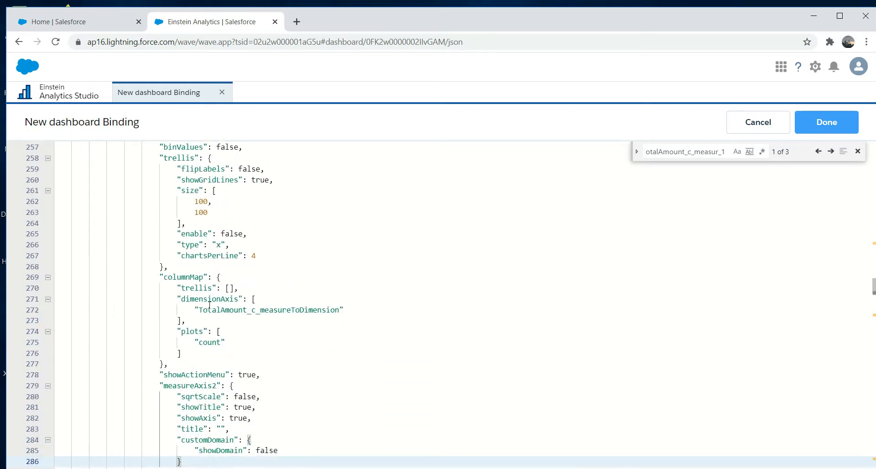
{"action": "left_click", "coordinate": [353, 310]}
{"action": "type", "text": ","}
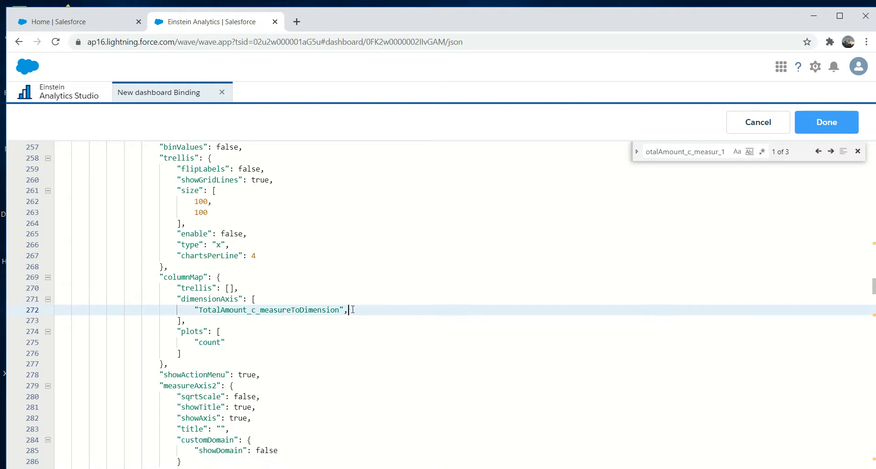
{"action": "key", "text": "Return"}
{"action": "type", "text": "\"Contact.LastName"}
{"action": "key", "text": "Right"}
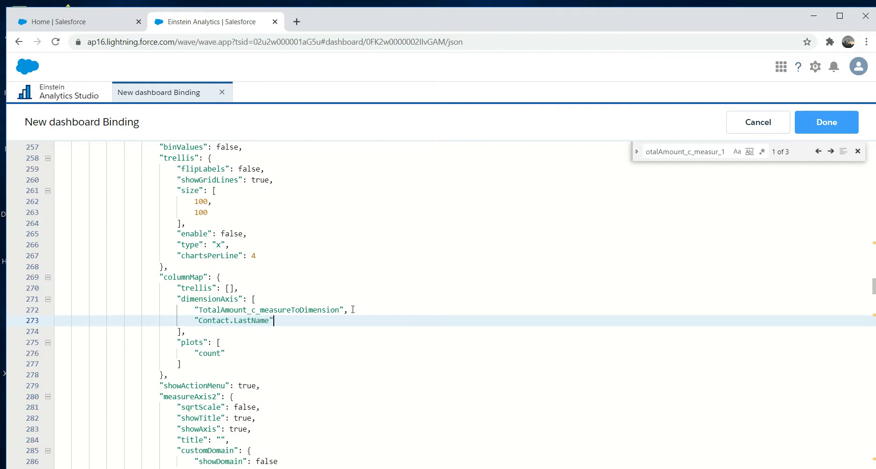
Step: Examine the rest of the TotalAmount_c_measur_1 query below its columnMap, continuing into the AccountBeer_Name_1 query
{"action": "key", "text": "Down"}
{"action": "key", "text": "Down"}
{"action": "key", "text": "Down"}
{"action": "key", "text": "Down"}
{"action": "key", "text": "Down"}
{"action": "key", "text": "Down"}
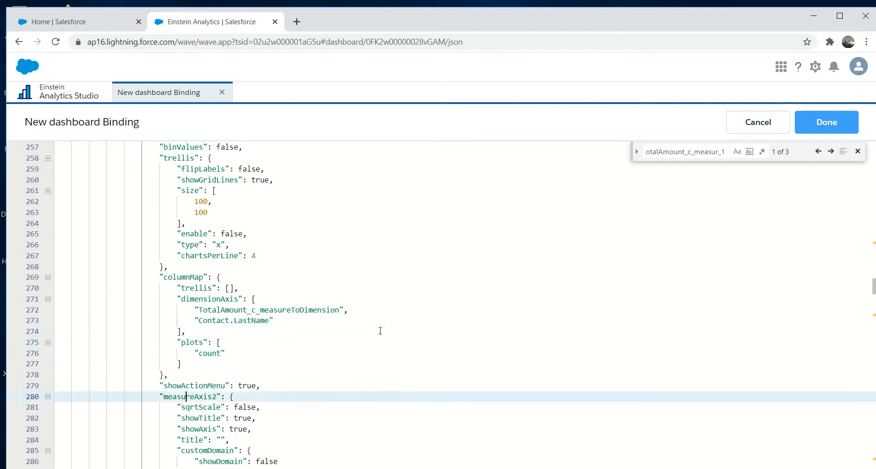
{"action": "key", "text": "Down"}
{"action": "key", "text": "Down"}
{"action": "key", "text": "Down"}
{"action": "key", "text": "Down"}
{"action": "key", "text": "Down"}
{"action": "key", "text": "Down"}
{"action": "key", "text": "Down"}
{"action": "key", "text": "Down"}
{"action": "key", "text": "Down"}
{"action": "key", "text": "Down"}
{"action": "key", "text": "Down"}
{"action": "key", "text": "Down"}
{"action": "key", "text": "Down"}
{"action": "key", "text": "Down"}
{"action": "key", "text": "Down"}
{"action": "key", "text": "Down"}
{"action": "key", "text": "Down"}
{"action": "key", "text": "Down"}
{"action": "key", "text": "Down"}
{"action": "key", "text": "Down"}
{"action": "key", "text": "Down"}
{"action": "key", "text": "Down"}
{"action": "key", "text": "Down"}
{"action": "key", "text": "Down"}
{"action": "key", "text": "Down"}
{"action": "key", "text": "Down"}
{"action": "key", "text": "Down"}
{"action": "key", "text": "Down"}
{"action": "key", "text": "Down"}
{"action": "key", "text": "Down"}
{"action": "key", "text": "Down"}
{"action": "key", "text": "Down"}
{"action": "key", "text": "Down"}
{"action": "key", "text": "Down"}
{"action": "key", "text": "Down"}
{"action": "key", "text": "Down"}
{"action": "key", "text": "Down"}
{"action": "key", "text": "Down"}
{"action": "key", "text": "Down"}
{"action": "key", "text": "Down"}
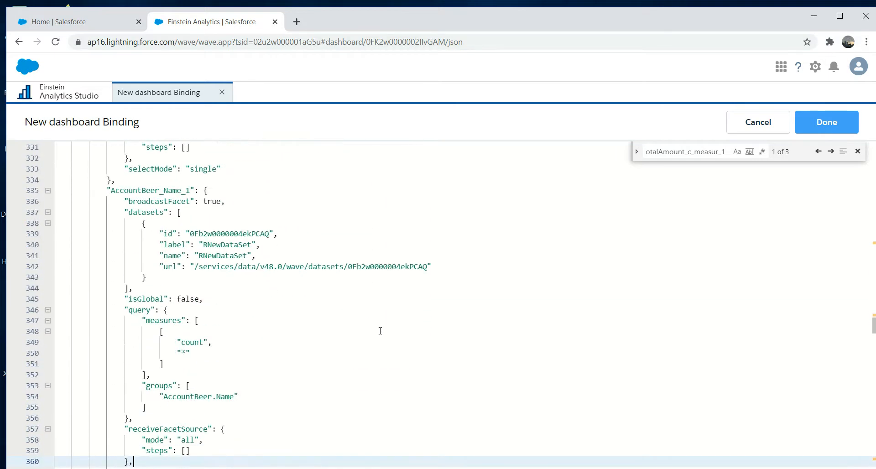
Step: Search the JSON for chart_1 to locate the bar chart's widget definition
{"action": "double_click", "coordinate": [689, 151]}
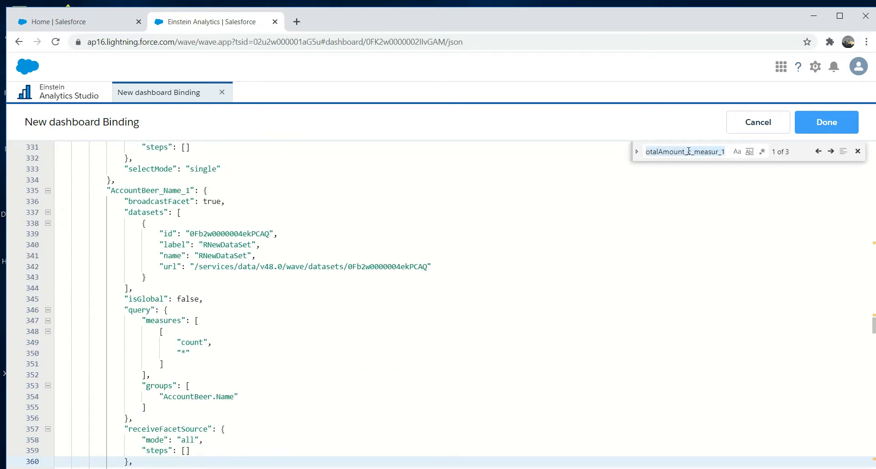
{"action": "type", "text": "chart"}
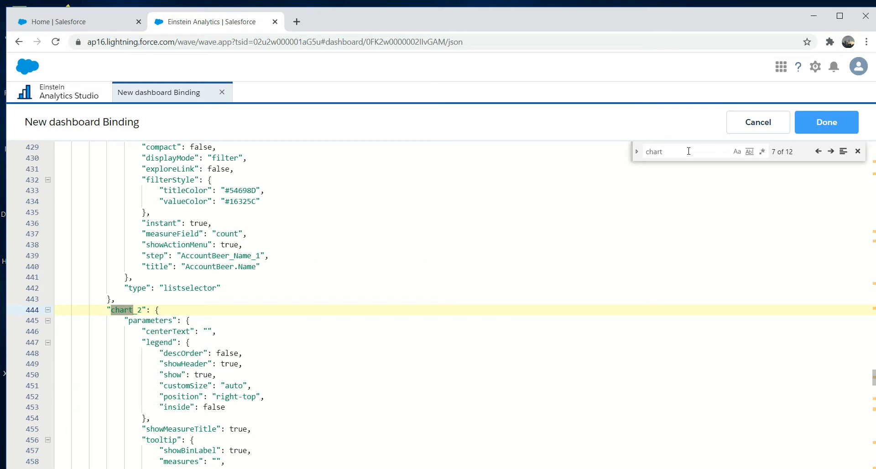
{"action": "type", "text": "_1"}
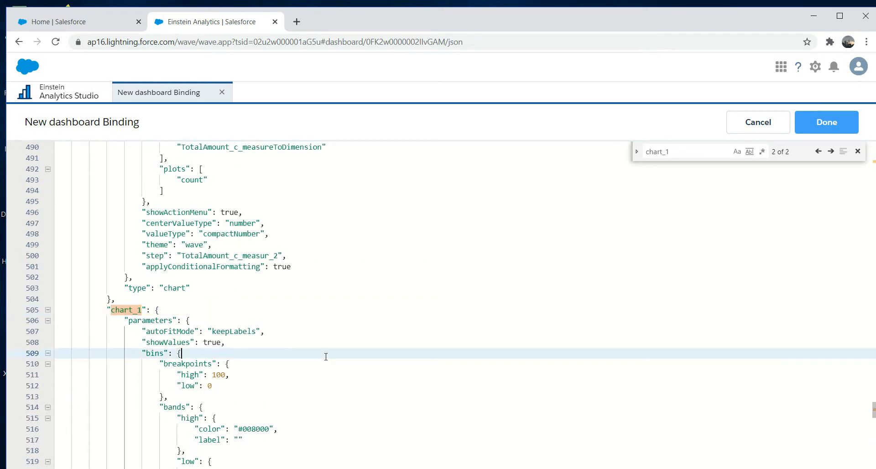
Step: Add "Contact.LastName" after TotalAmount_c_measureToDimension in the dimensionAxis list of the chart_1 widget's columnMap
{"action": "key", "text": "Down"}
{"action": "key", "text": "Down"}
{"action": "key", "text": "Down"}
{"action": "key", "text": "Down"}
{"action": "key", "text": "Down"}
{"action": "key", "text": "Down"}
{"action": "key", "text": "Down"}
{"action": "key", "text": "Down"}
{"action": "key", "text": "Down"}
{"action": "key", "text": "Down"}
{"action": "key", "text": "Down"}
{"action": "key", "text": "Down"}
{"action": "key", "text": "Down"}
{"action": "key", "text": "Down"}
{"action": "key", "text": "Down"}
{"action": "key", "text": "Down"}
{"action": "key", "text": "Down"}
{"action": "key", "text": "Down"}
{"action": "key", "text": "Down"}
{"action": "key", "text": "Down"}
{"action": "key", "text": "Down"}
{"action": "key", "text": "Down"}
{"action": "key", "text": "Down"}
{"action": "key", "text": "Down"}
{"action": "key", "text": "Down"}
{"action": "key", "text": "Down"}
{"action": "key", "text": "Down"}
{"action": "key", "text": "Down"}
{"action": "key", "text": "Down"}
{"action": "key", "text": "Down"}
{"action": "key", "text": "Down"}
{"action": "key", "text": "Down"}
{"action": "key", "text": "Down"}
{"action": "key", "text": "Down"}
{"action": "key", "text": "Down"}
{"action": "key", "text": "Down"}
{"action": "key", "text": "Down"}
{"action": "key", "text": "Down"}
{"action": "key", "text": "Down"}
{"action": "key", "text": "Down"}
{"action": "key", "text": "Down"}
{"action": "key", "text": "Down"}
{"action": "key", "text": "Down"}
{"action": "key", "text": "Down"}
{"action": "key", "text": "Down"}
{"action": "key", "text": "Down"}
{"action": "key", "text": "Down"}
{"action": "key", "text": "Down"}
{"action": "key", "text": "Down"}
{"action": "key", "text": "Down"}
{"action": "key", "text": "Down"}
{"action": "key", "text": "Down"}
{"action": "key", "text": "Down"}
{"action": "key", "text": "Down"}
{"action": "key", "text": "Down"}
{"action": "key", "text": "Down"}
{"action": "key", "text": "Down"}
{"action": "key", "text": "Down"}
{"action": "key", "text": "Down"}
{"action": "key", "text": "Down"}
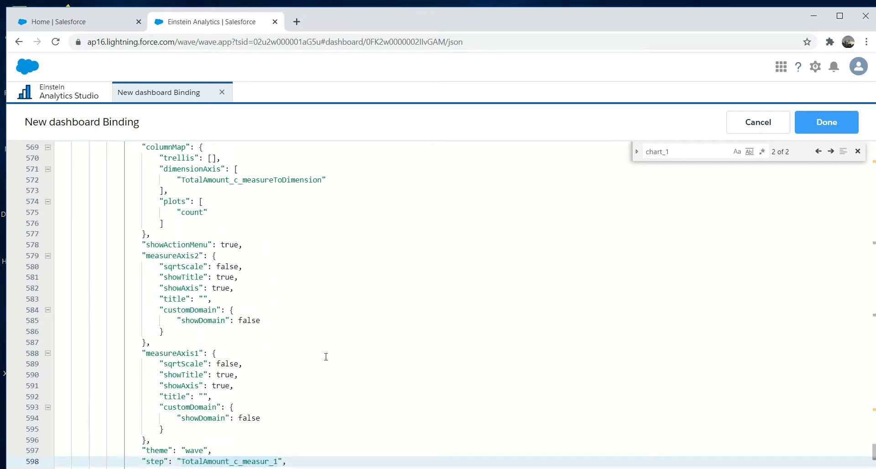
{"action": "left_click", "coordinate": [335, 180]}
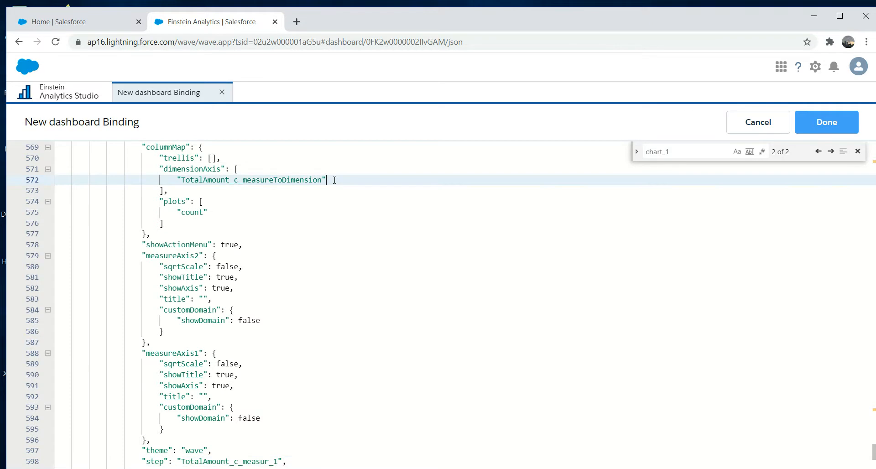
{"action": "type", "text": ","}
{"action": "key", "text": "Return"}
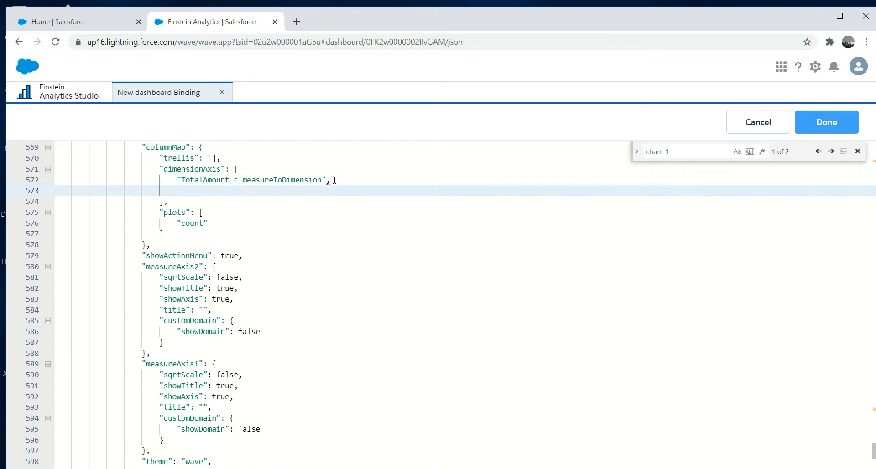
{"action": "type", "text": "\"Contact.LastName"}
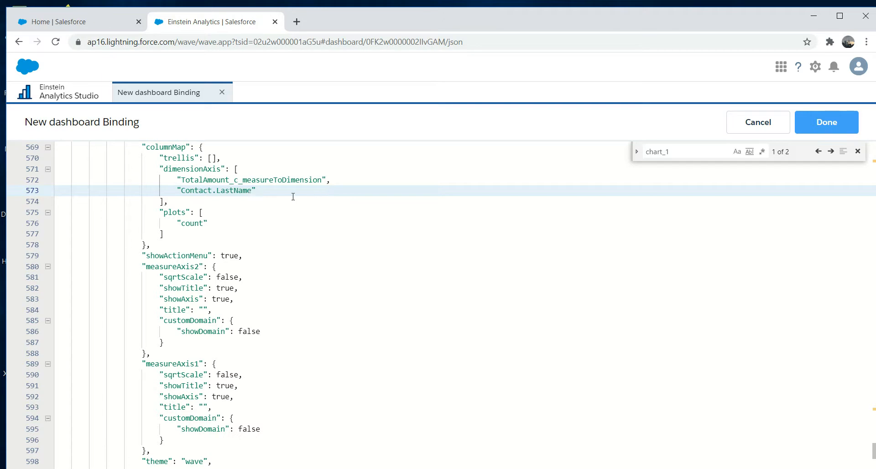
Step: Review the chart_1 widget's parameters above its columnMap, including the tooltip, visualizationType, title and trellis settings
{"action": "key", "text": "Up"}
{"action": "key", "text": "Up"}
{"action": "key", "text": "Up"}
{"action": "key", "text": "Up"}
{"action": "key", "text": "Up"}
{"action": "key", "text": "Up"}
{"action": "key", "text": "Up"}
{"action": "key", "text": "Up"}
{"action": "key", "text": "Up"}
{"action": "key", "text": "Up"}
{"action": "key", "text": "Up"}
{"action": "key", "text": "Up"}
{"action": "key", "text": "Up"}
{"action": "key", "text": "Up"}
{"action": "key", "text": "Up"}
{"action": "key", "text": "Up"}
{"action": "key", "text": "Up"}
{"action": "key", "text": "Up"}
{"action": "key", "text": "Up"}
{"action": "key", "text": "Up"}
{"action": "key", "text": "Up"}
{"action": "key", "text": "Up"}
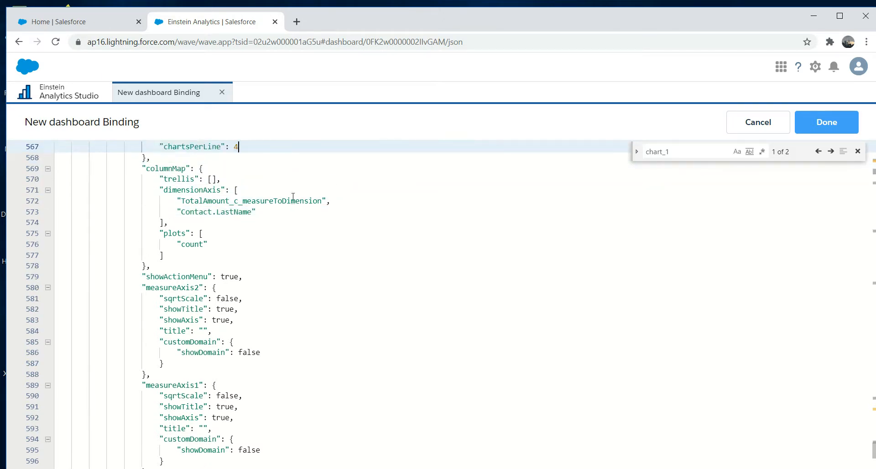
{"action": "key", "text": "Up"}
{"action": "key", "text": "Up"}
{"action": "key", "text": "Up"}
{"action": "key", "text": "Up"}
{"action": "key", "text": "Up"}
{"action": "key", "text": "Up"}
{"action": "key", "text": "Up"}
{"action": "key", "text": "Up"}
{"action": "key", "text": "Up"}
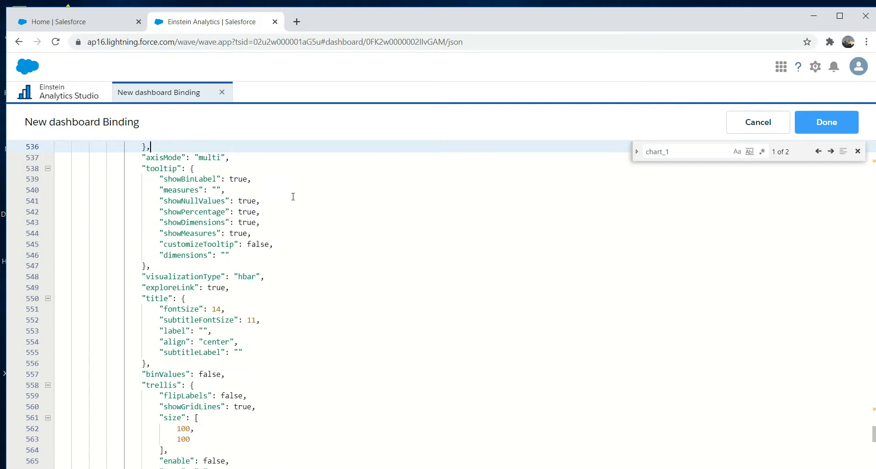
{"action": "key", "text": "Down"}
{"action": "key", "text": "Down"}
{"action": "key", "text": "Down"}
{"action": "key", "text": "Down"}
{"action": "key", "text": "Down"}
{"action": "key", "text": "Down"}
{"action": "key", "text": "Down"}
{"action": "key", "text": "Down"}
{"action": "key", "text": "Down"}
{"action": "key", "text": "Down"}
{"action": "key", "text": "Down"}
{"action": "key", "text": "Down"}
{"action": "key", "text": "Down"}
{"action": "key", "text": "Down"}
{"action": "key", "text": "Down"}
{"action": "key", "text": "Down"}
{"action": "key", "text": "Down"}
{"action": "key", "text": "Down"}
{"action": "key", "text": "Down"}
{"action": "key", "text": "Down"}
{"action": "key", "text": "Down"}
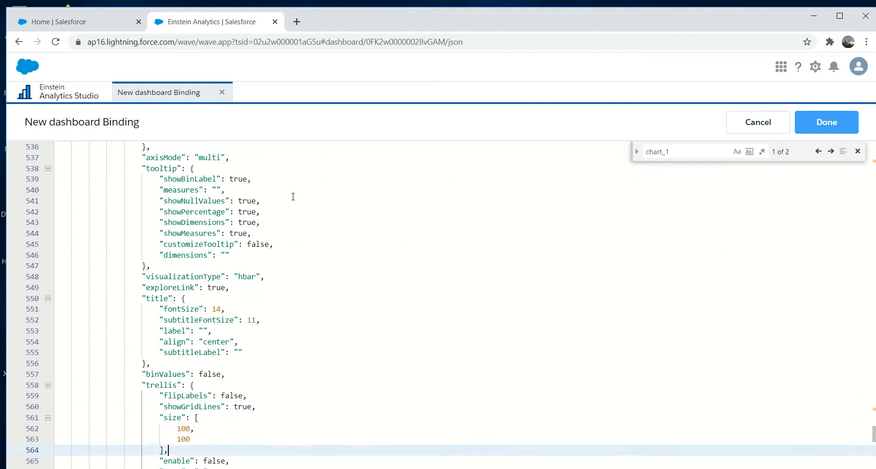
Step: Apply the JSON edits to the dashboard, check the bar chart's groupings in its query editor and update the widget
{"action": "left_click", "coordinate": [818, 122]}
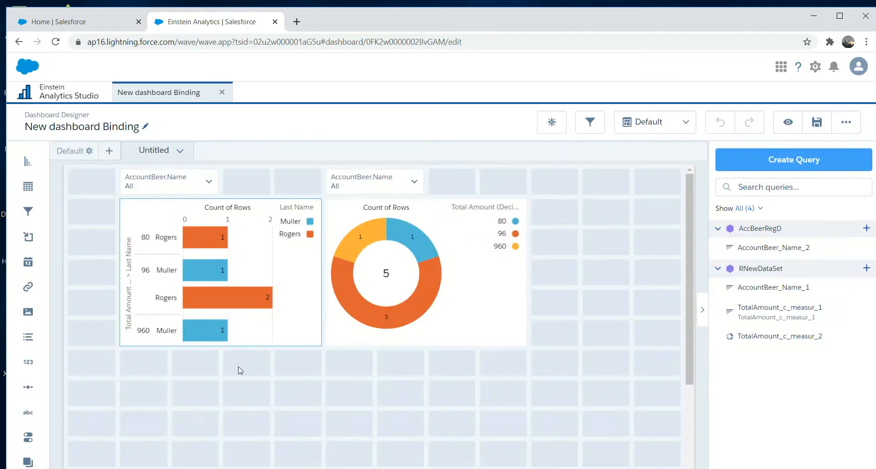
{"action": "left_click", "coordinate": [217, 304]}
{"action": "double_click", "coordinate": [217, 304]}
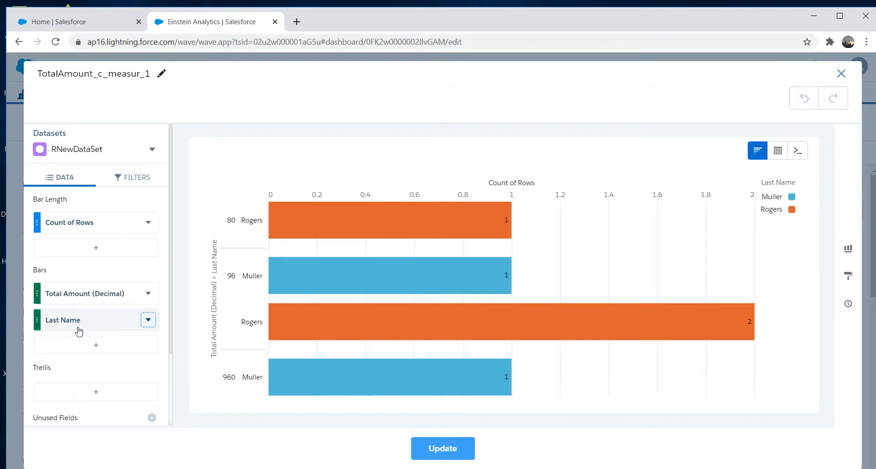
{"action": "left_click", "coordinate": [443, 450]}
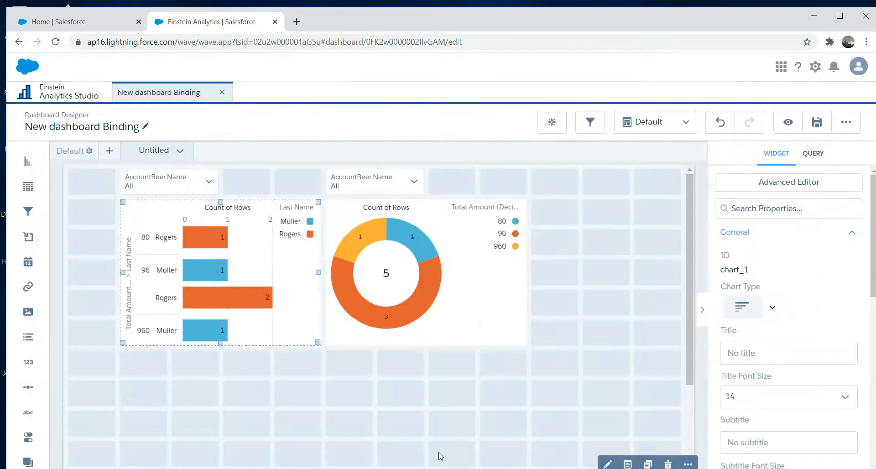
Step: Reopen the bar chart's query and delete the Last Name grouping from its bars
{"action": "double_click", "coordinate": [216, 288]}
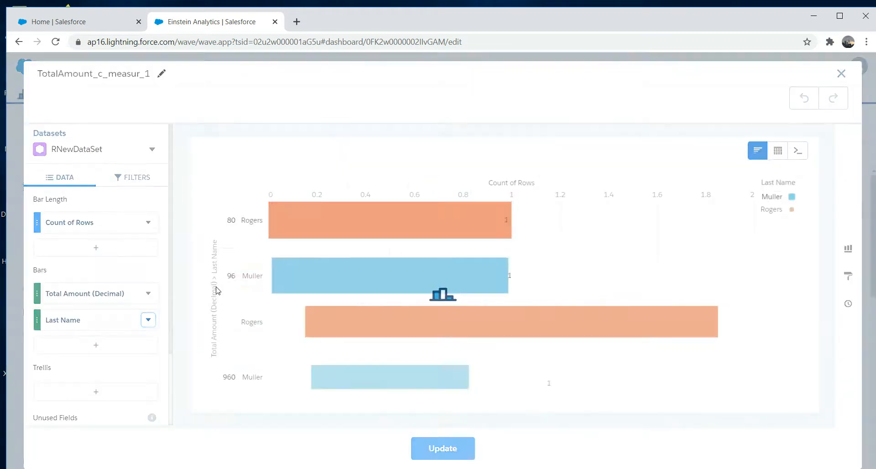
{"action": "left_click", "coordinate": [149, 321]}
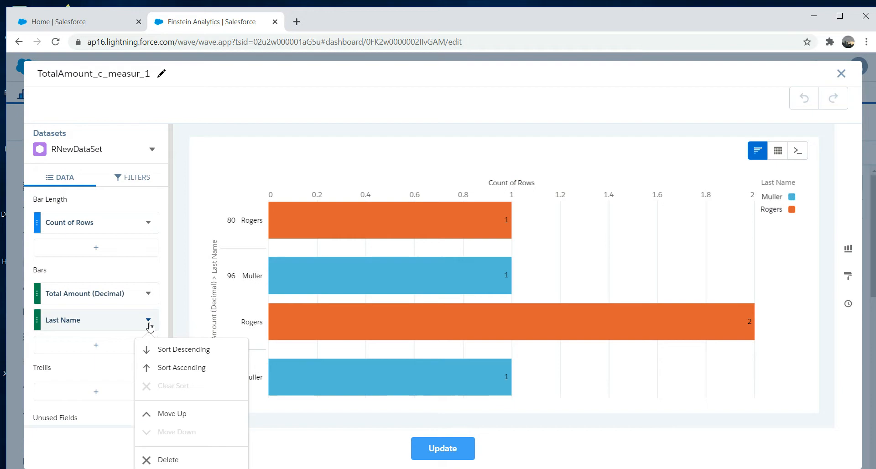
{"action": "left_click", "coordinate": [189, 461]}
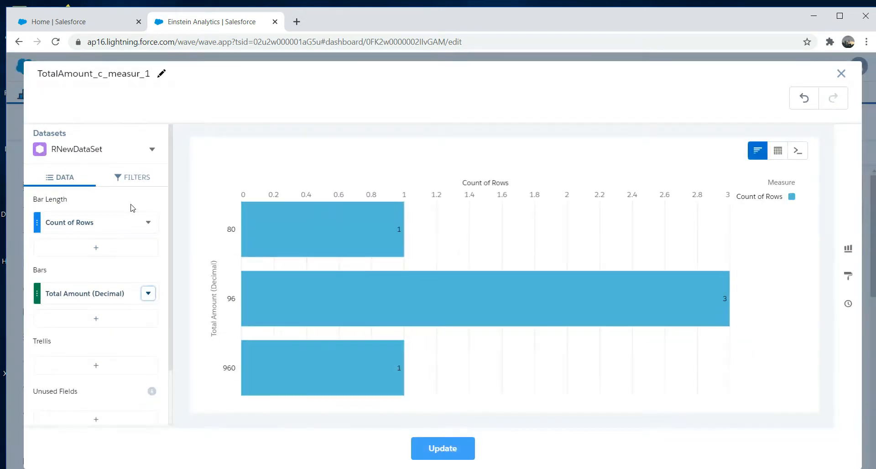
Step: Filter the bar chart's query on Last Name equal to the first listed value and update the widget
{"action": "left_click", "coordinate": [130, 179]}
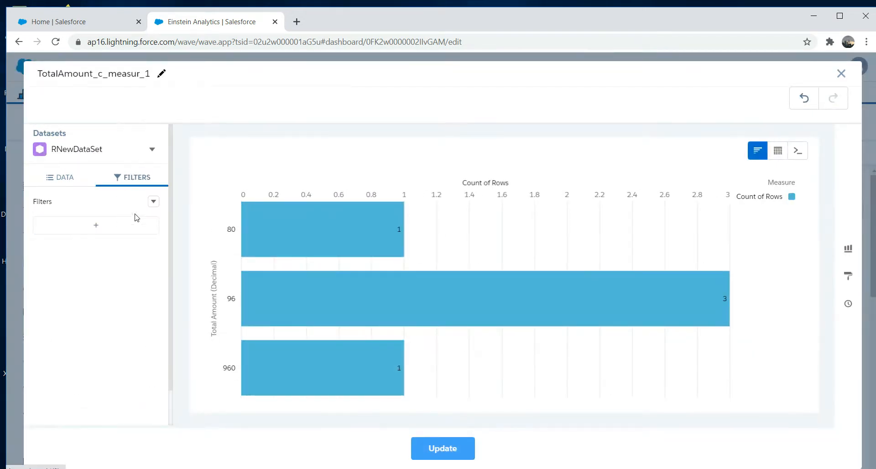
{"action": "left_click", "coordinate": [91, 225]}
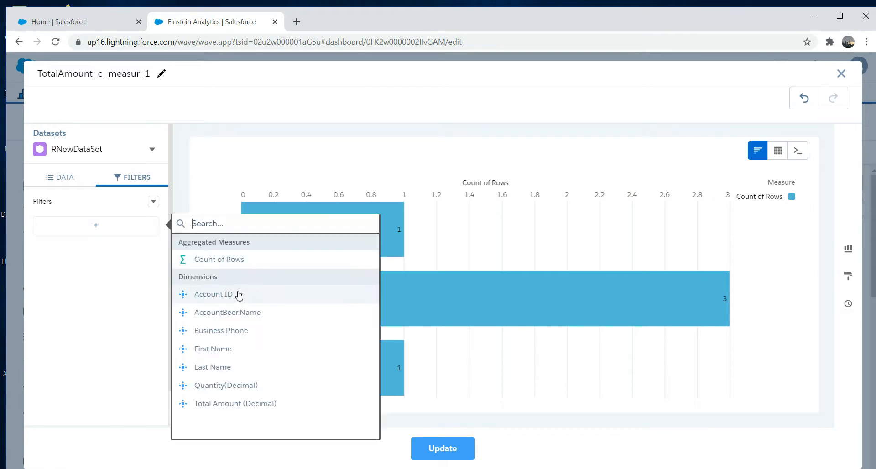
{"action": "left_click", "coordinate": [226, 367]}
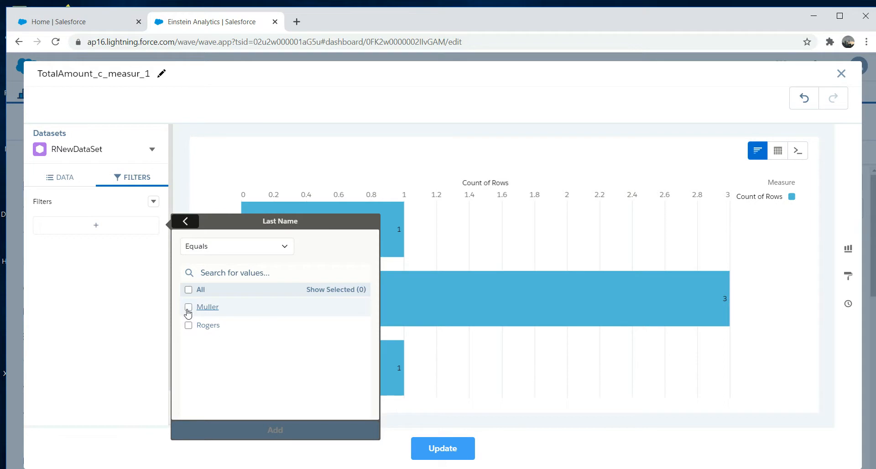
{"action": "left_click", "coordinate": [189, 308]}
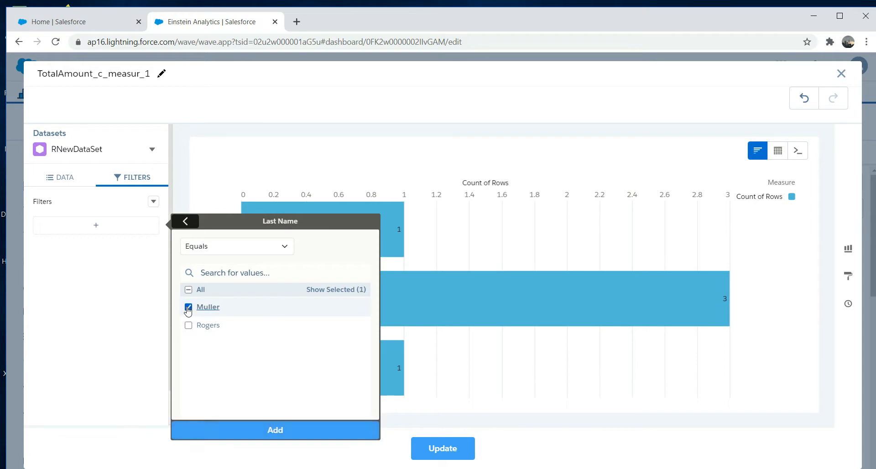
{"action": "left_click", "coordinate": [284, 431]}
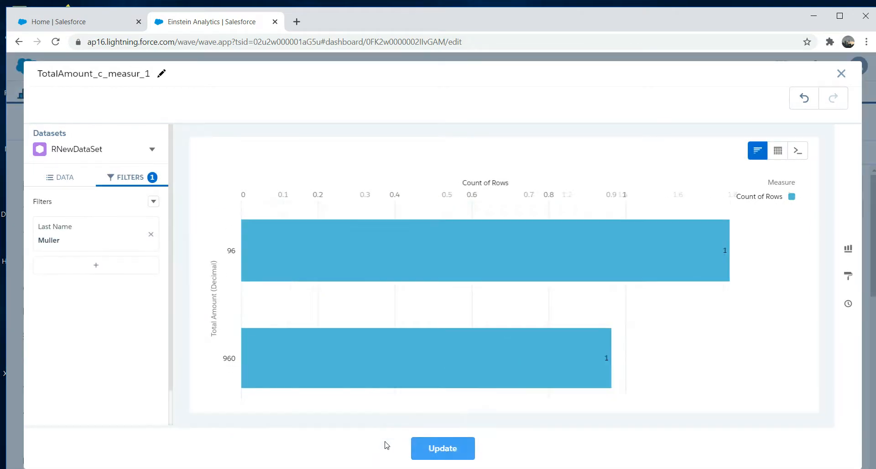
{"action": "left_click", "coordinate": [432, 446]}
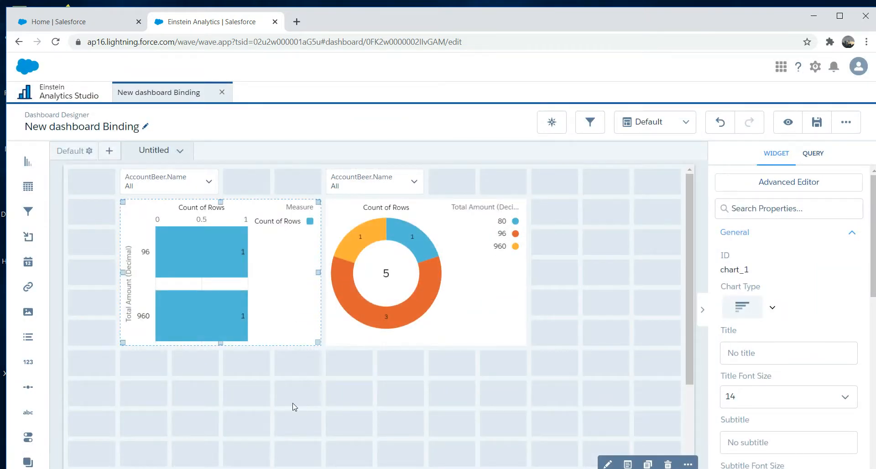
Step: Open the dashboard's JSON and search it for "filter"
{"action": "key", "text": "ctrl+e"}
{"action": "key", "text": "ctrl+f"}
{"action": "type", "text": "fi"}
{"action": "left_click", "coordinate": [460, 195]}
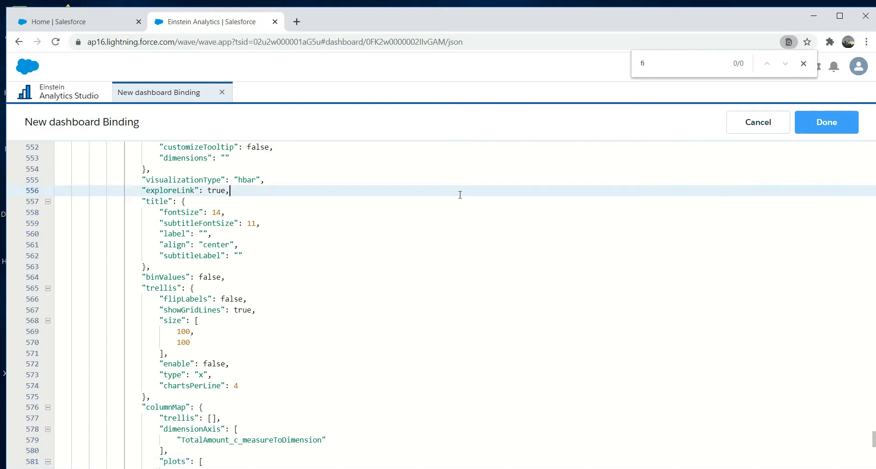
{"action": "key", "text": "ctrl+f"}
{"action": "type", "text": "fiter"}
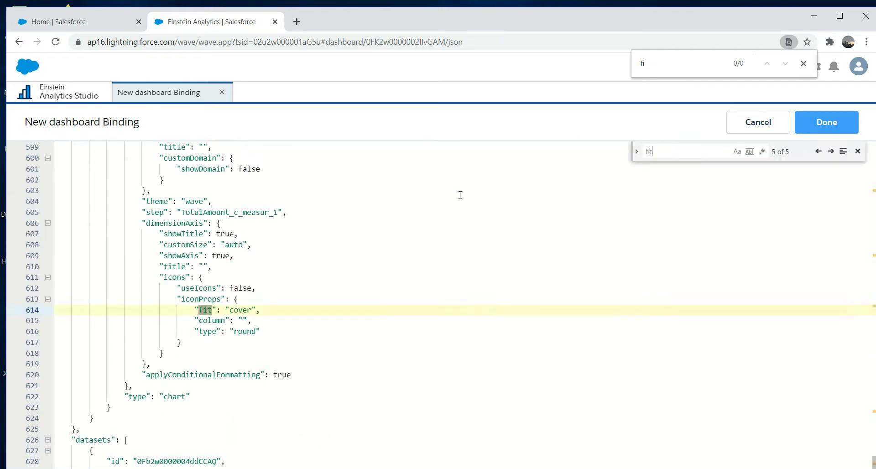
{"action": "key", "text": "BackSpace"}
{"action": "key", "text": "BackSpace"}
{"action": "key", "text": "BackSpace"}
{"action": "type", "text": "lter"}
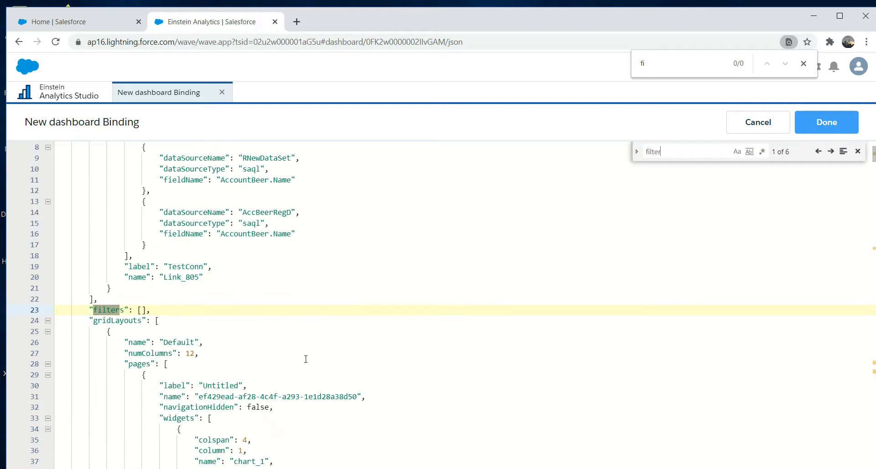
Step: Read through the dashboard JSON from the top-level filters entry down into the Default grid layout's widget definitions
{"action": "left_click", "coordinate": [284, 358]}
{"action": "key", "text": "Down"}
{"action": "key", "text": "Down"}
{"action": "key", "text": "Down"}
{"action": "key", "text": "Down"}
{"action": "key", "text": "Down"}
{"action": "key", "text": "Down"}
{"action": "key", "text": "Down"}
{"action": "key", "text": "Down"}
{"action": "key", "text": "Down"}
{"action": "key", "text": "Down"}
{"action": "key", "text": "Down"}
{"action": "key", "text": "Down"}
{"action": "key", "text": "Down"}
{"action": "key", "text": "Down"}
{"action": "key", "text": "Down"}
{"action": "key", "text": "Down"}
{"action": "key", "text": "Down"}
{"action": "key", "text": "Down"}
{"action": "key", "text": "Down"}
{"action": "key", "text": "Down"}
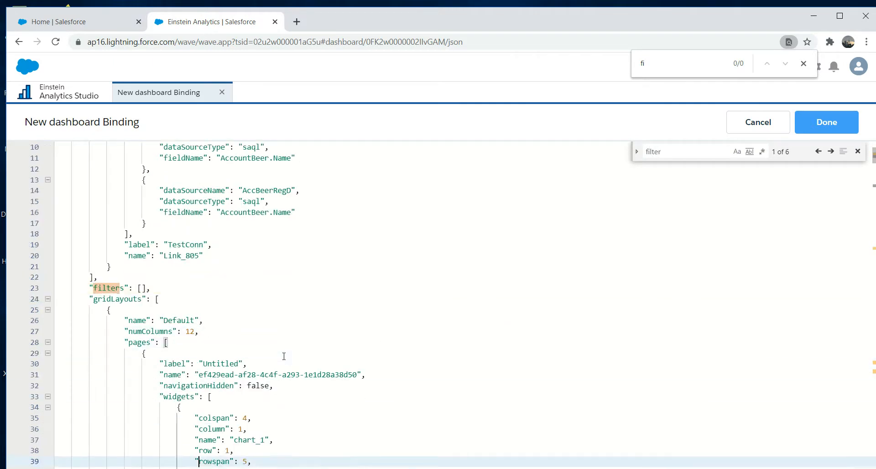
{"action": "key", "text": "Down"}
{"action": "key", "text": "Down"}
{"action": "key", "text": "Down"}
{"action": "key", "text": "Down"}
{"action": "key", "text": "Down"}
{"action": "key", "text": "Down"}
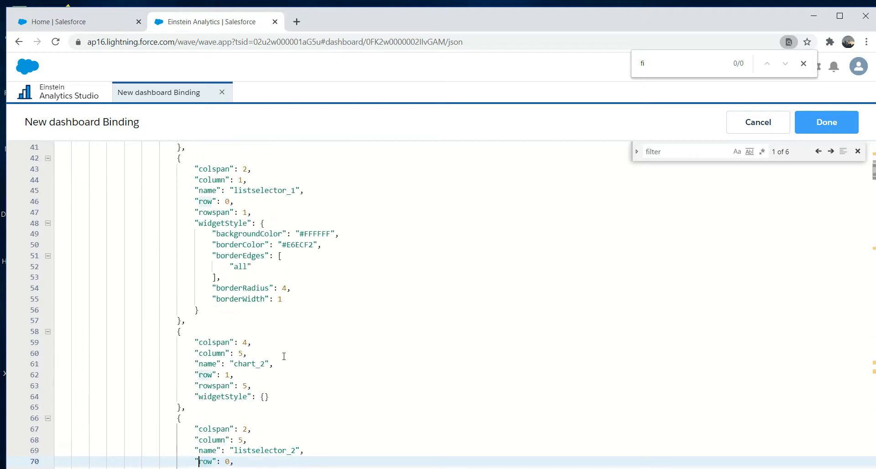
Step: Search the JSON for the filtered last name and examine the filters block of the bar chart's query
{"action": "left_click", "coordinate": [684, 153]}
{"action": "double_click", "coordinate": [684, 153]}
{"action": "type", "text": "muller"}
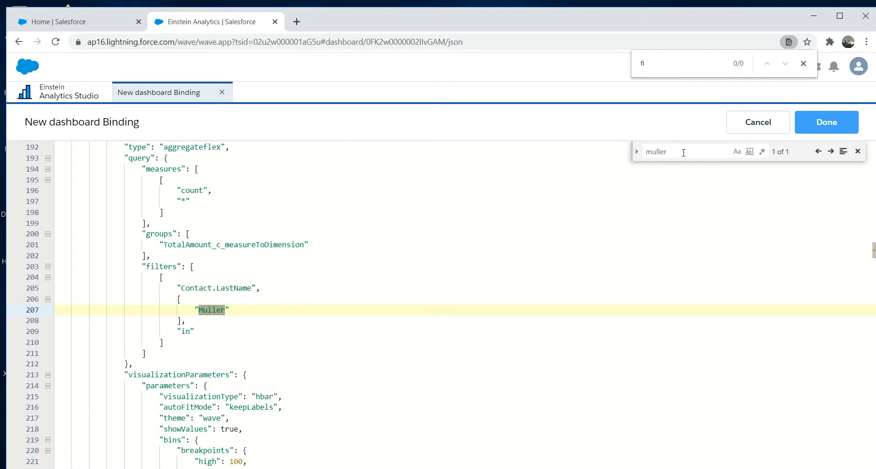
{"action": "left_click", "coordinate": [181, 265]}
{"action": "left_click_drag", "start_coordinate": [142, 266], "coordinate": [193, 345]}
{"action": "left_click", "coordinate": [258, 320]}
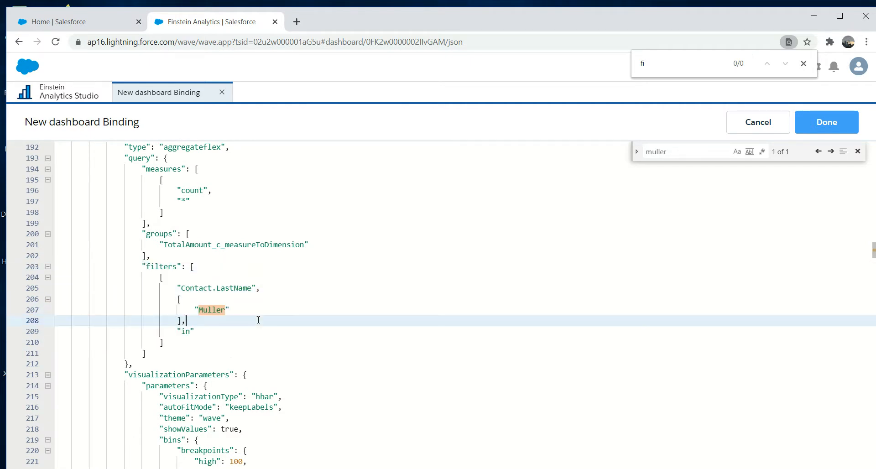
Step: Highlight the "in" operator of the Contact.LastName filter, then close the JSON editor to return to the dashboard canvas
{"action": "key", "text": "Down"}
{"action": "key", "text": "Left"}
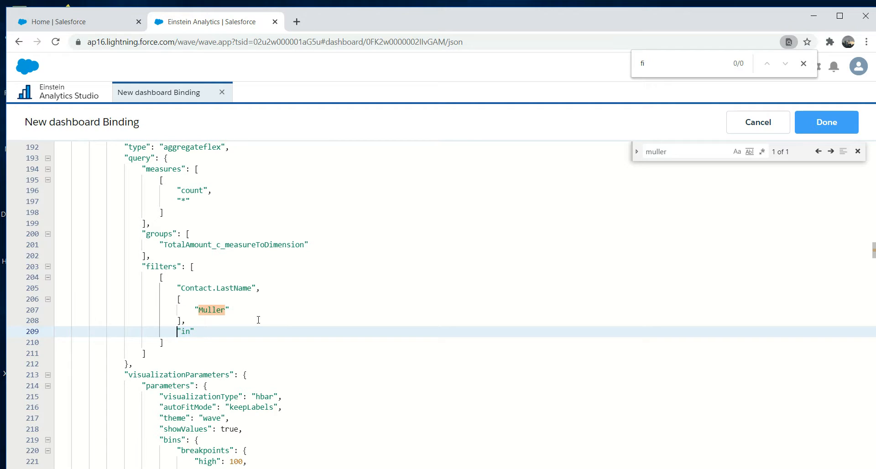
{"action": "key", "text": "shift+Right"}
{"action": "key", "text": "shift+Right"}
{"action": "key", "text": "shift+Right"}
{"action": "key", "text": "shift+Right"}
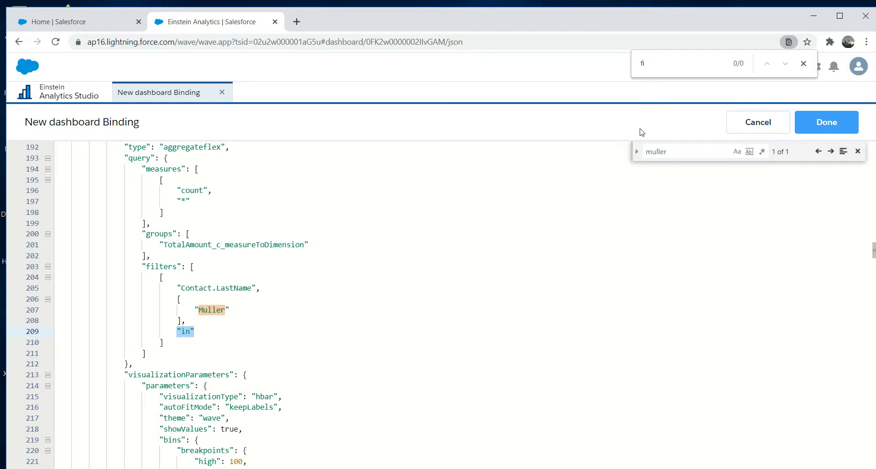
{"action": "left_click", "coordinate": [825, 125]}
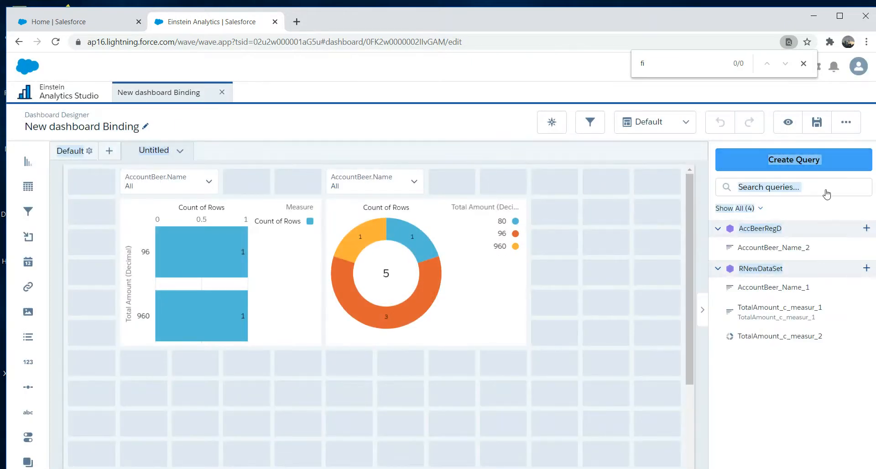
{"action": "left_click", "coordinate": [831, 211]}
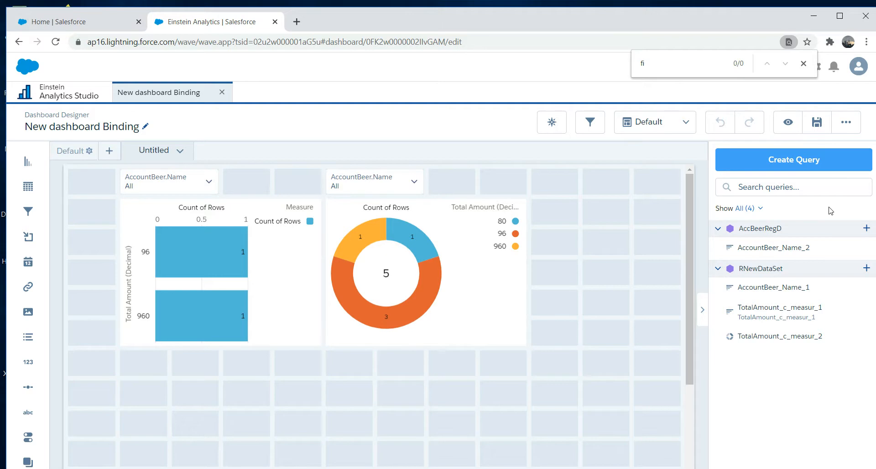
{"action": "left_click", "coordinate": [180, 183]}
{"action": "left_click", "coordinate": [752, 164]}
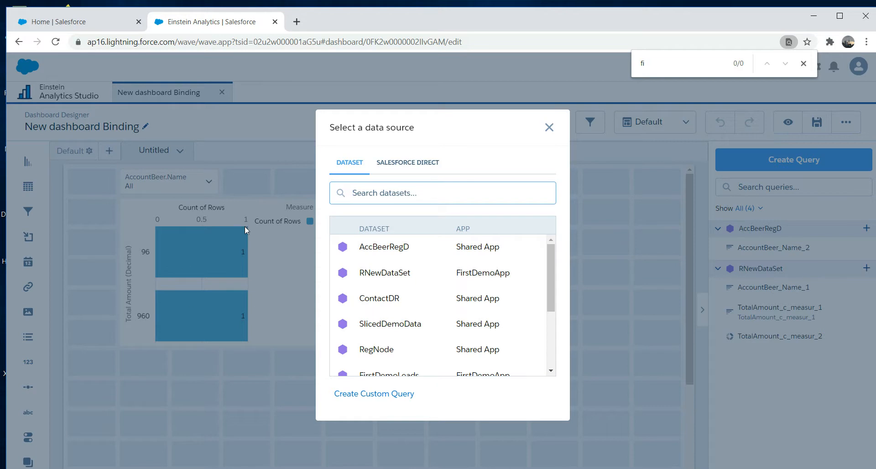
{"action": "left_click", "coordinate": [549, 128]}
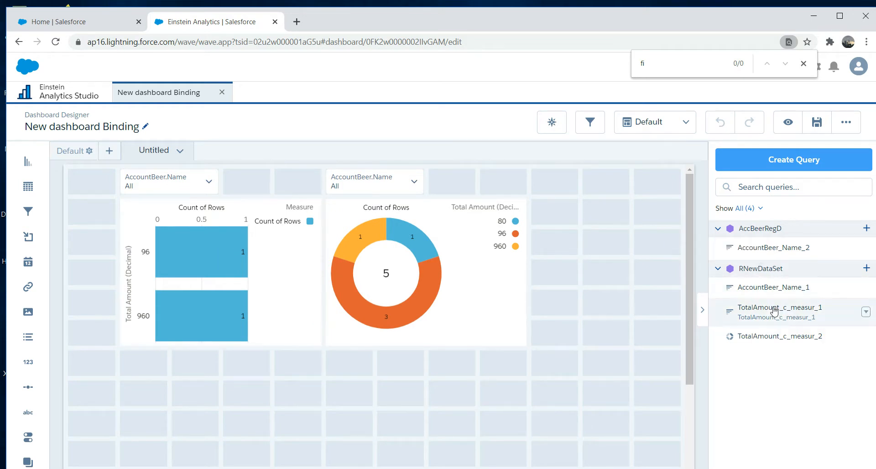
Step: Create a new custom query and enter FirstName as the display text of its first row
{"action": "left_click", "coordinate": [795, 161]}
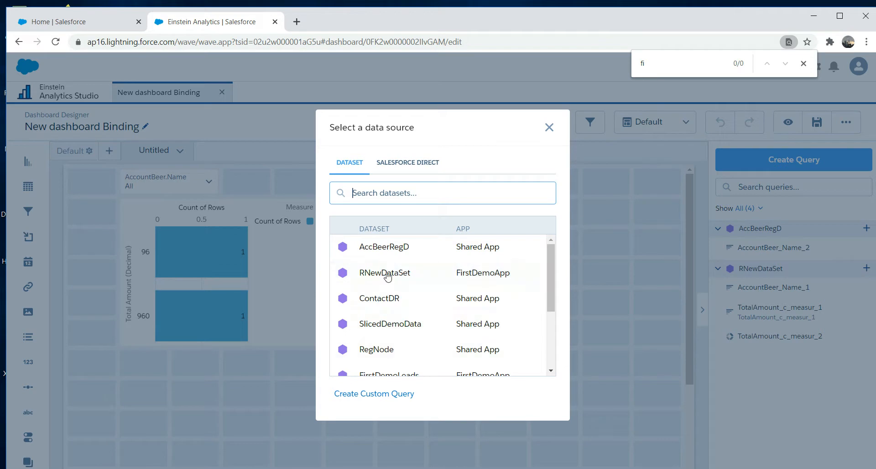
{"action": "left_click", "coordinate": [388, 399]}
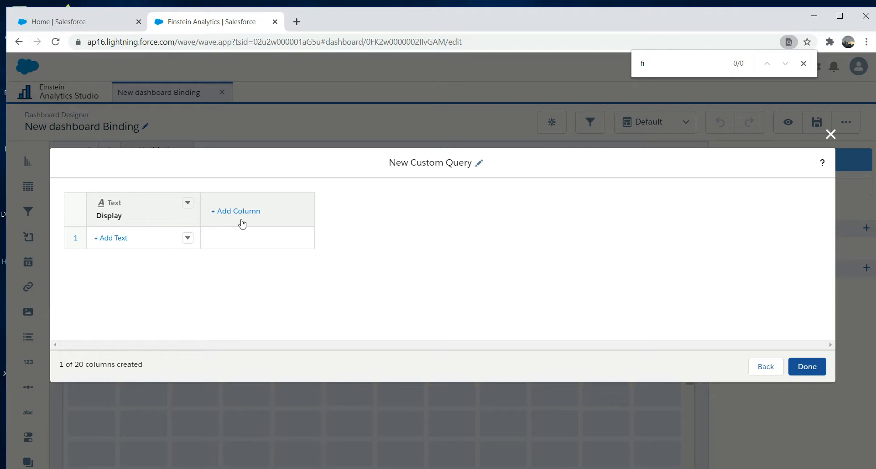
{"action": "left_click", "coordinate": [115, 238]}
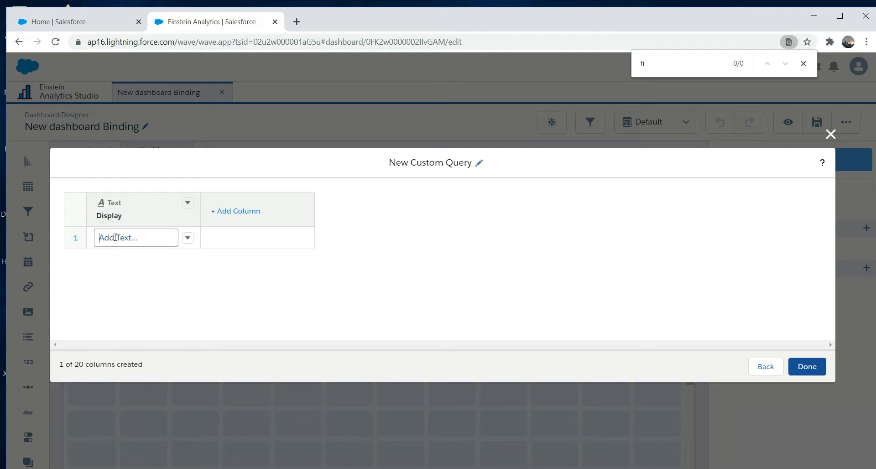
{"action": "type", "text": "FirstName"}
Step: Add a dimension column based on the RNewDataSet dataset to the custom query and name it value
{"action": "left_click", "coordinate": [246, 215]}
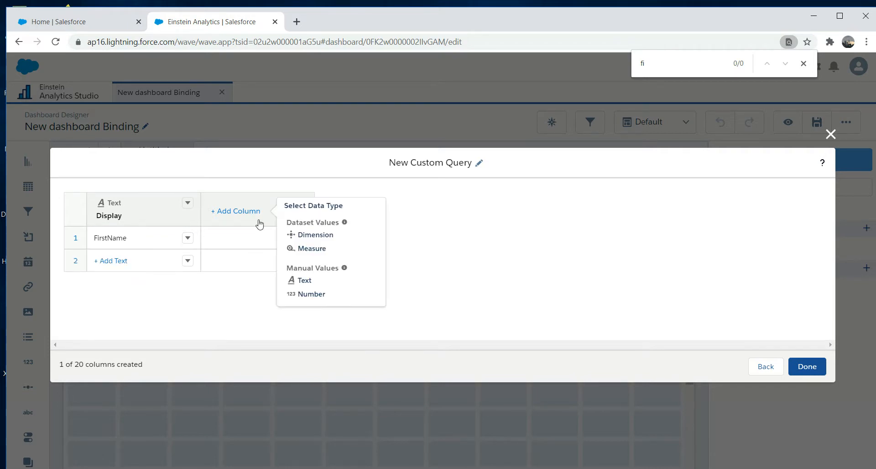
{"action": "left_click", "coordinate": [325, 236]}
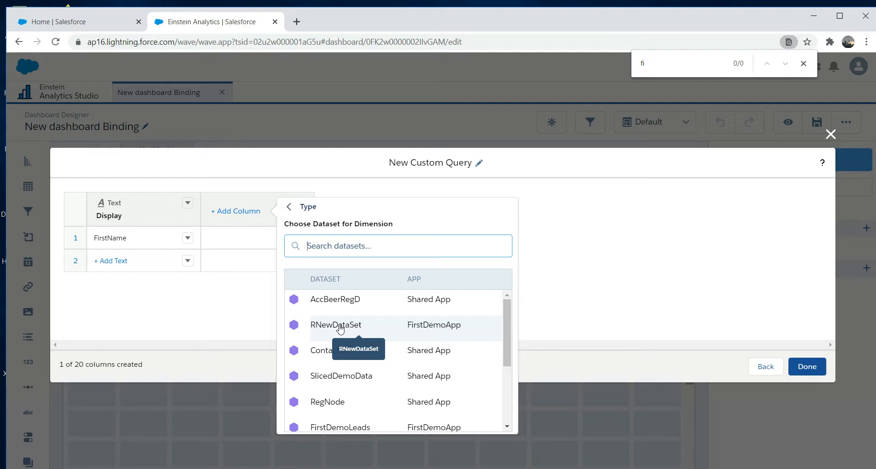
{"action": "left_click", "coordinate": [340, 328]}
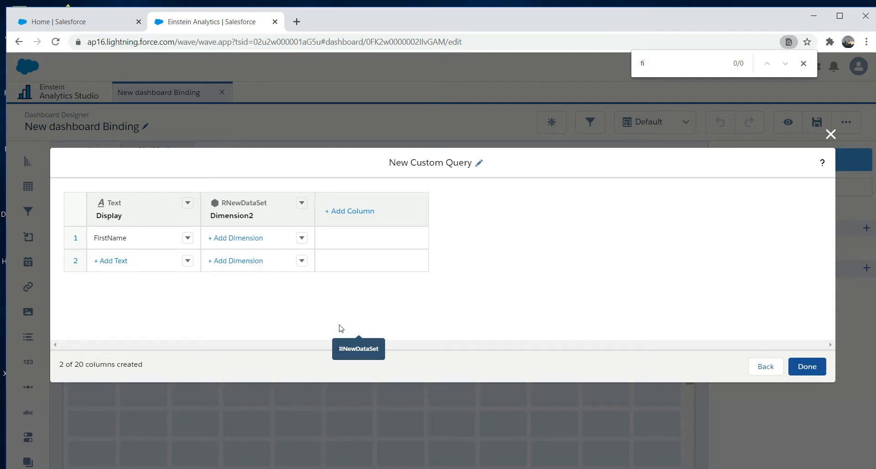
{"action": "left_click", "coordinate": [234, 217]}
{"action": "key", "text": "BackSpace"}
{"action": "key", "text": "BackSpace"}
{"action": "key", "text": "BackSpace"}
{"action": "key", "text": "BackSpace"}
{"action": "key", "text": "BackSpace"}
{"action": "key", "text": "BackSpace"}
{"action": "key", "text": "BackSpace"}
{"action": "key", "text": "BackSpace"}
{"action": "key", "text": "BackSpace"}
{"action": "key", "text": "BackSpace"}
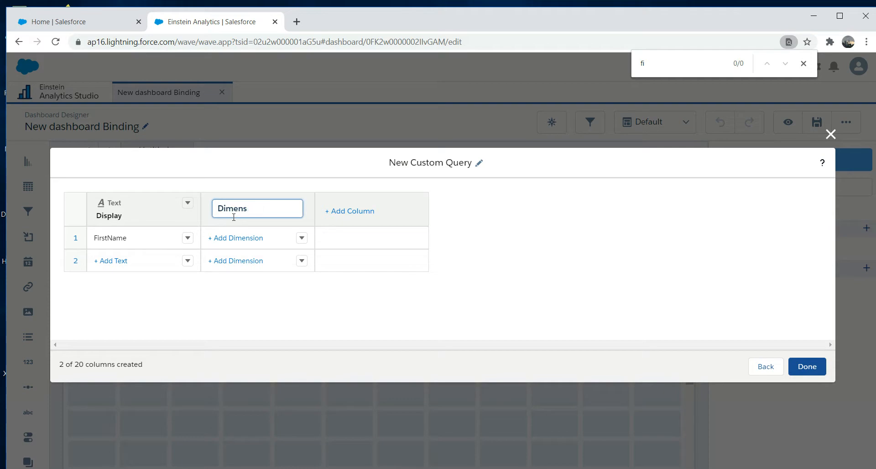
{"action": "type", "text": "value"}
{"action": "key", "text": "Return"}
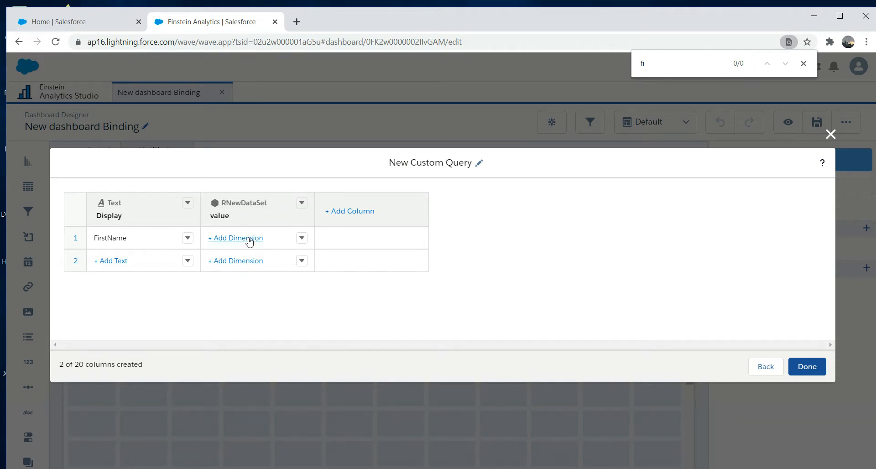
Step: Assign the First Name dimension to the first row, and add a second row LastName with the Last Name dimension
{"action": "left_click", "coordinate": [249, 242]}
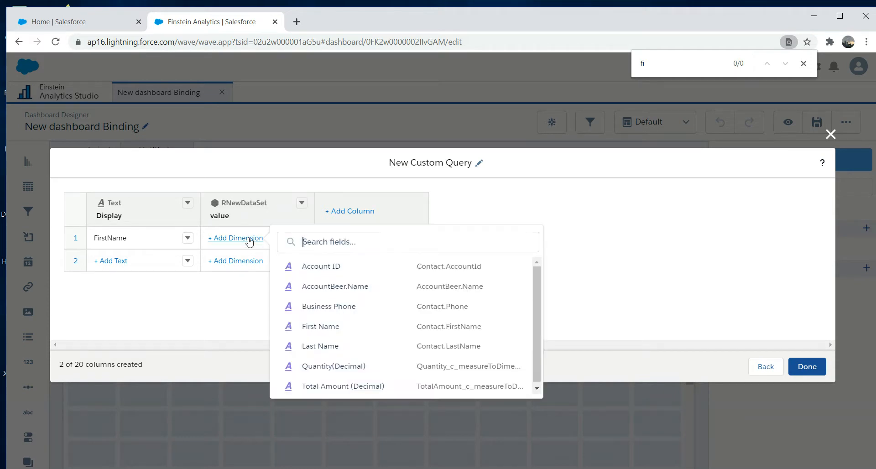
{"action": "left_click", "coordinate": [325, 327]}
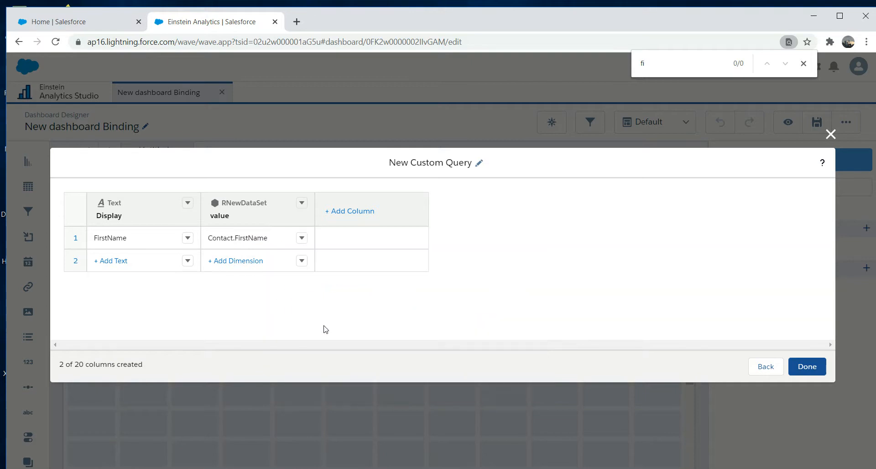
{"action": "left_click", "coordinate": [112, 260]}
{"action": "type", "text": "LastName"}
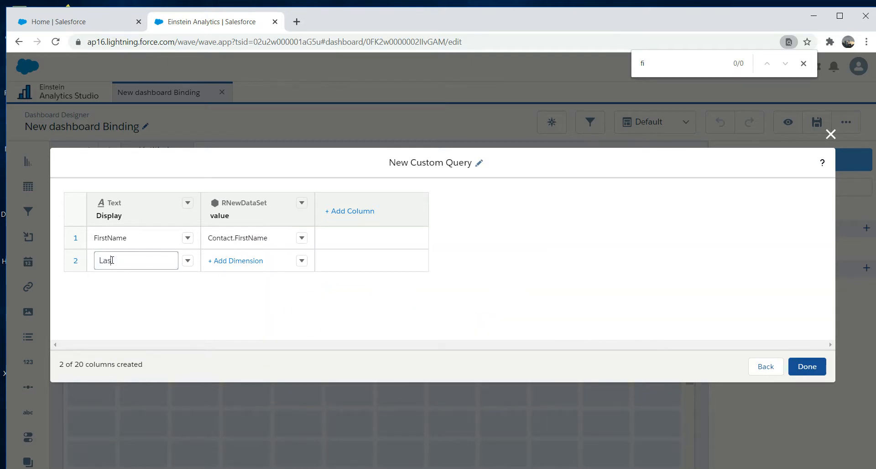
{"action": "left_click", "coordinate": [232, 264]}
{"action": "left_click", "coordinate": [232, 264]}
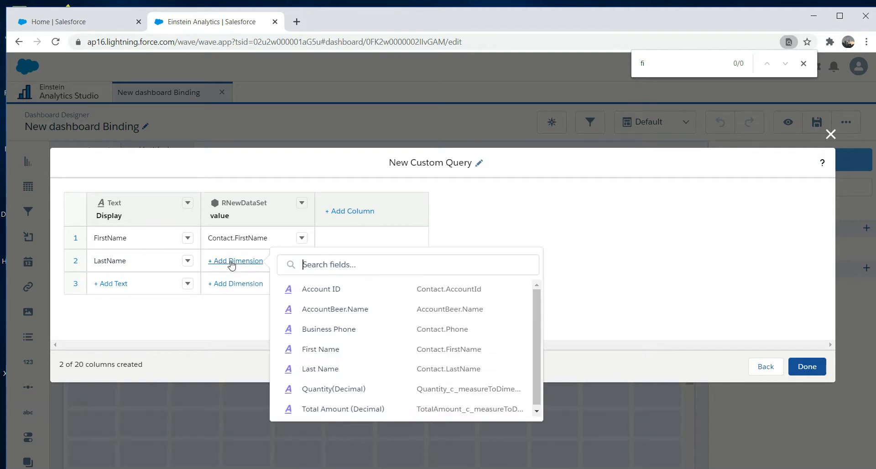
{"action": "left_click", "coordinate": [326, 372]}
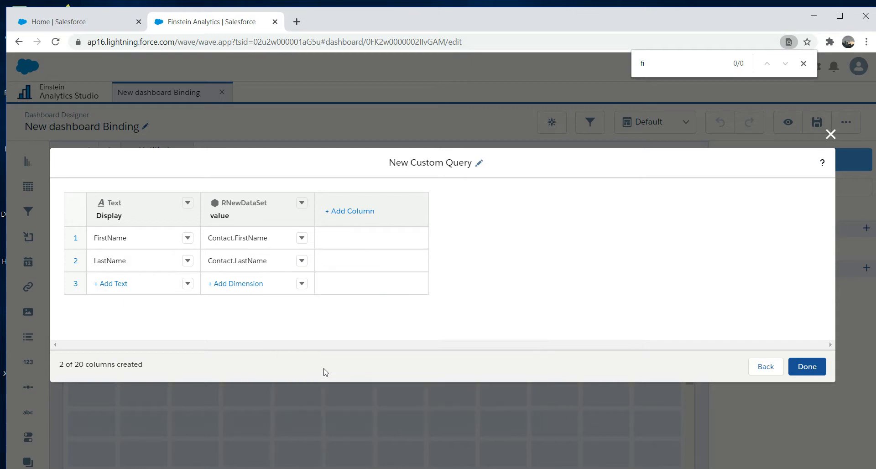
Step: Delete the empty third row and finish the custom query
{"action": "left_click", "coordinate": [187, 283]}
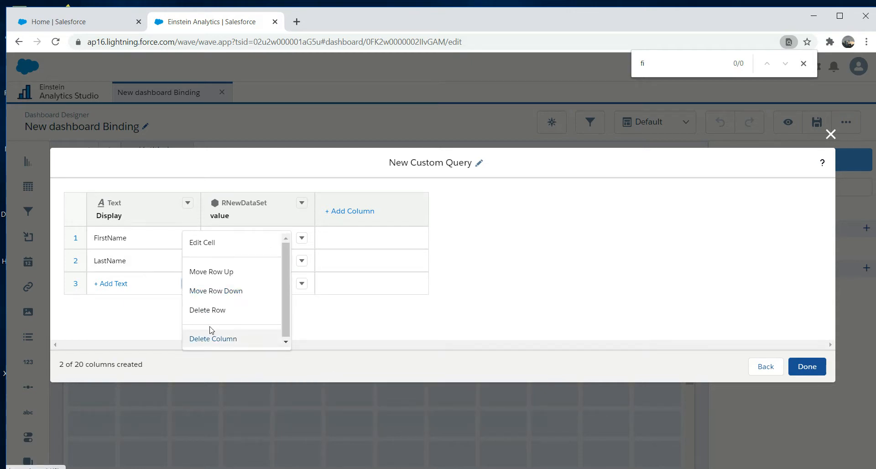
{"action": "left_click", "coordinate": [212, 310]}
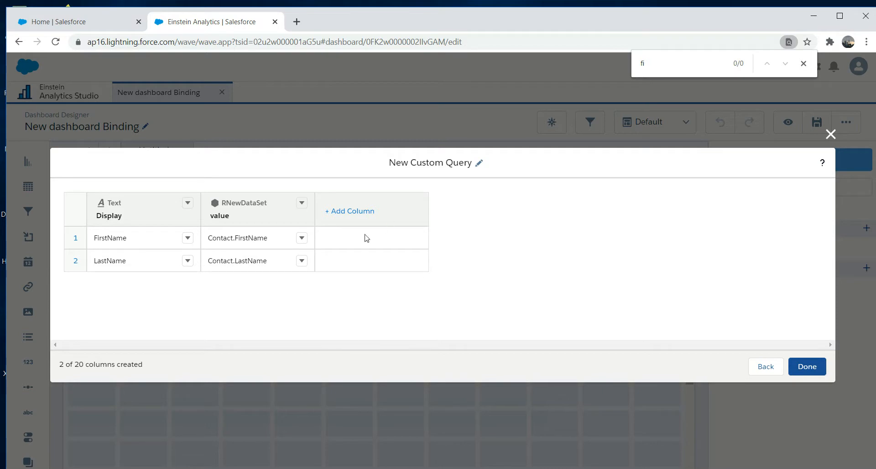
{"action": "left_click", "coordinate": [804, 371]}
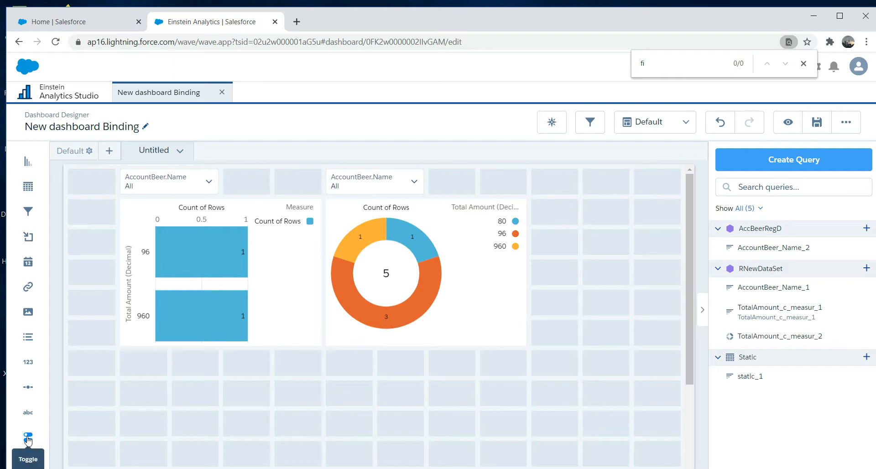
Step: Add a toggle above and beside the donut chart using the static_1 query, and widen it to three grid columns
{"action": "left_click_drag", "start_coordinate": [40, 437], "coordinate": [574, 182]}
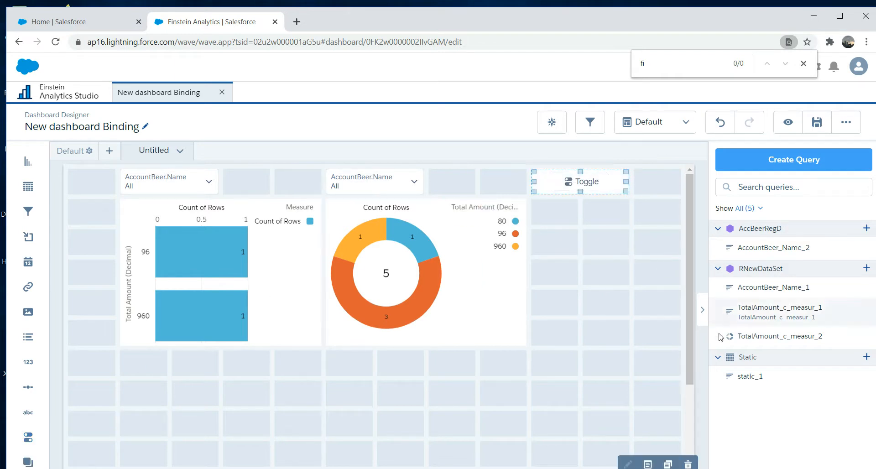
{"action": "left_click_drag", "start_coordinate": [747, 380], "coordinate": [602, 186]}
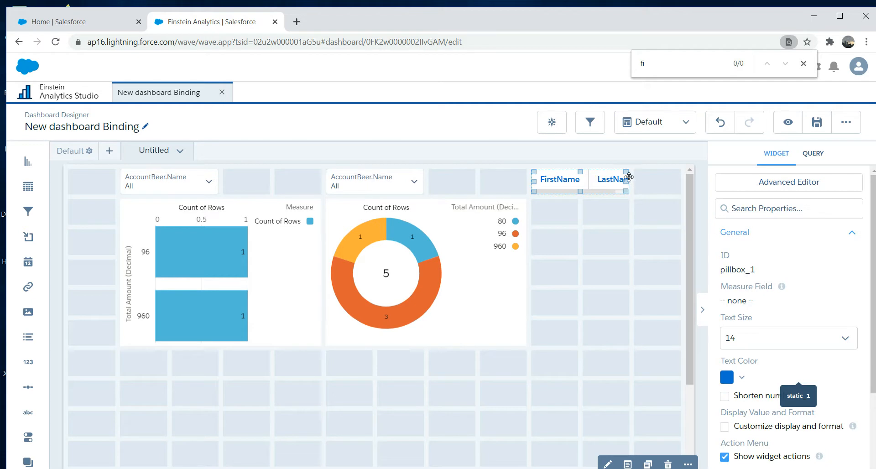
{"action": "left_click", "coordinate": [651, 180]}
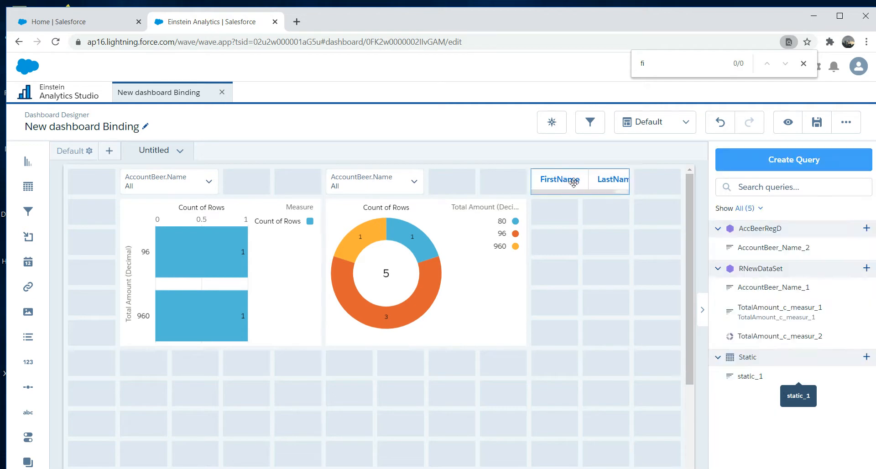
{"action": "left_click", "coordinate": [534, 181]}
{"action": "left_click_drag", "start_coordinate": [521, 187], "coordinate": [488, 179]}
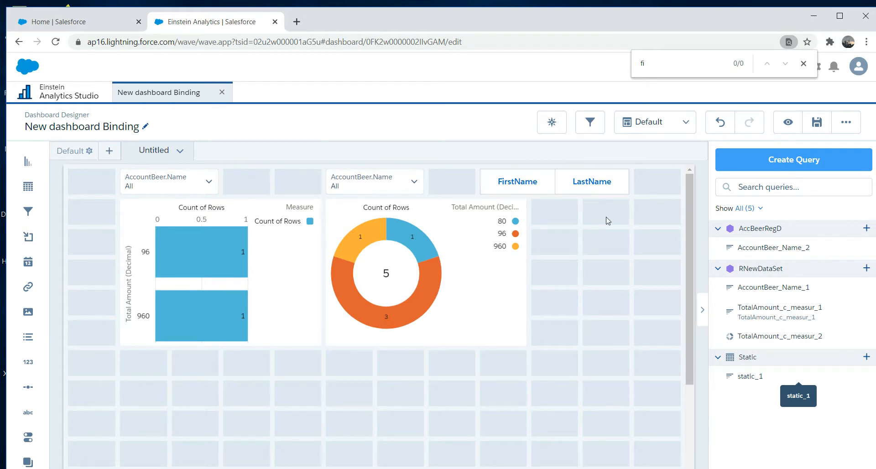
Step: Set the selection type of the toggle's query to Single selection (required)
{"action": "left_click", "coordinate": [567, 182]}
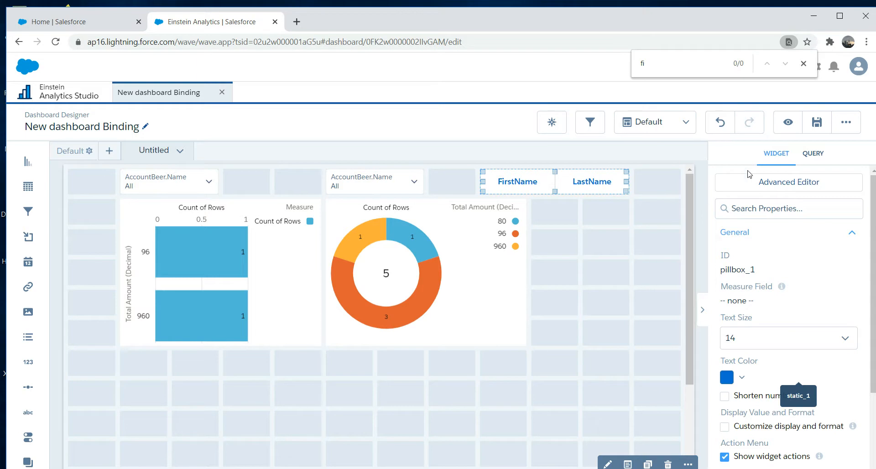
{"action": "left_click", "coordinate": [816, 155]}
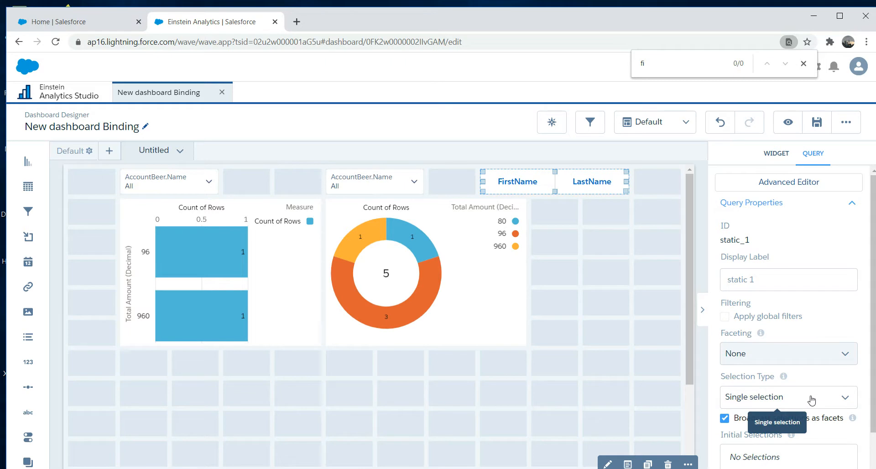
{"action": "left_click", "coordinate": [811, 401]}
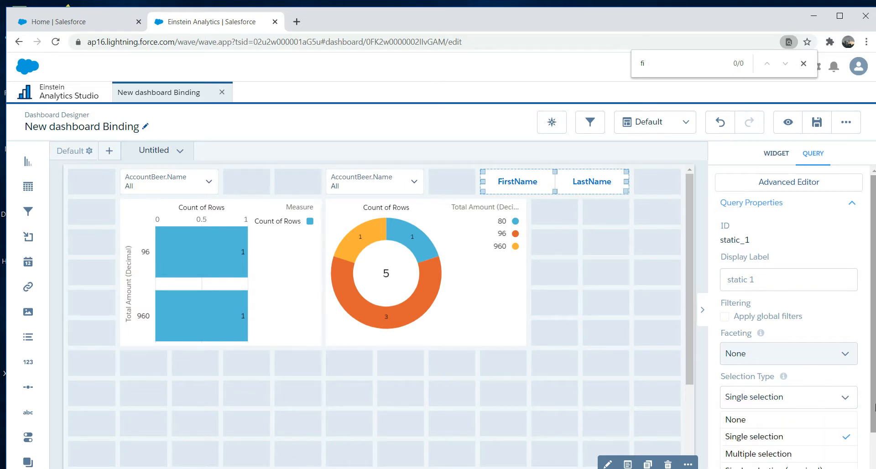
{"action": "scroll", "coordinate": [794, 438], "scroll_direction": "down", "scroll_amount": 1}
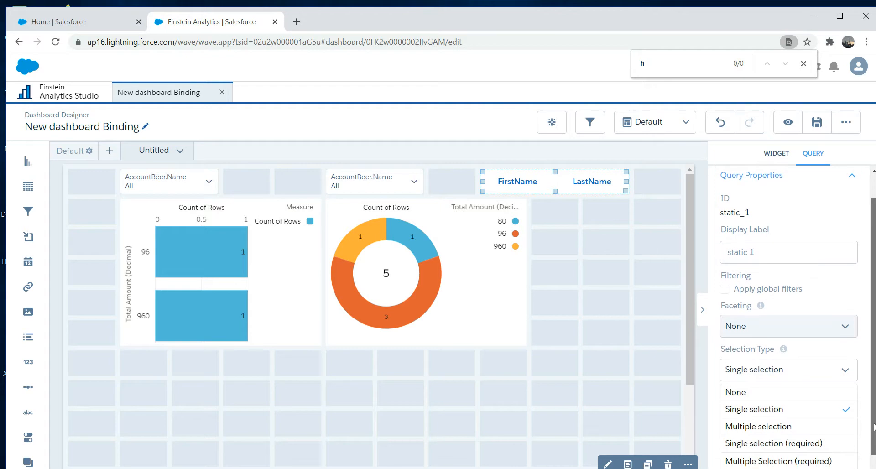
{"action": "left_click", "coordinate": [769, 444]}
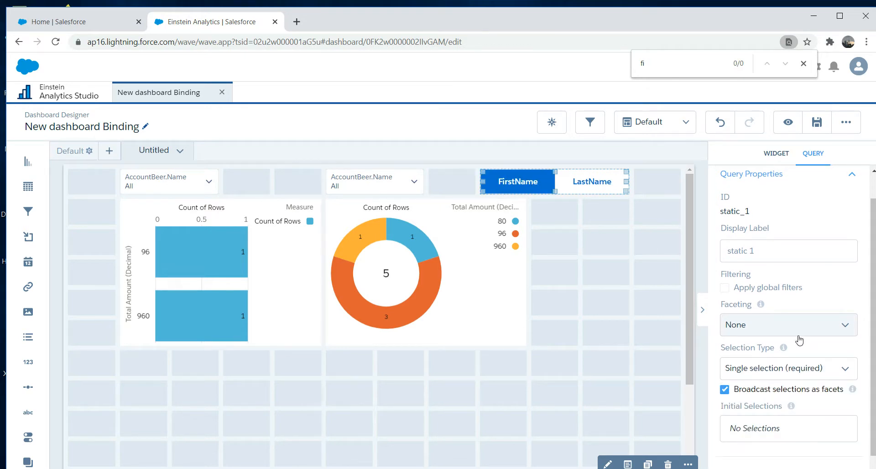
Step: Check the ID of the FirstName/LastName toggle's query in its query properties
{"action": "left_click", "coordinate": [605, 311]}
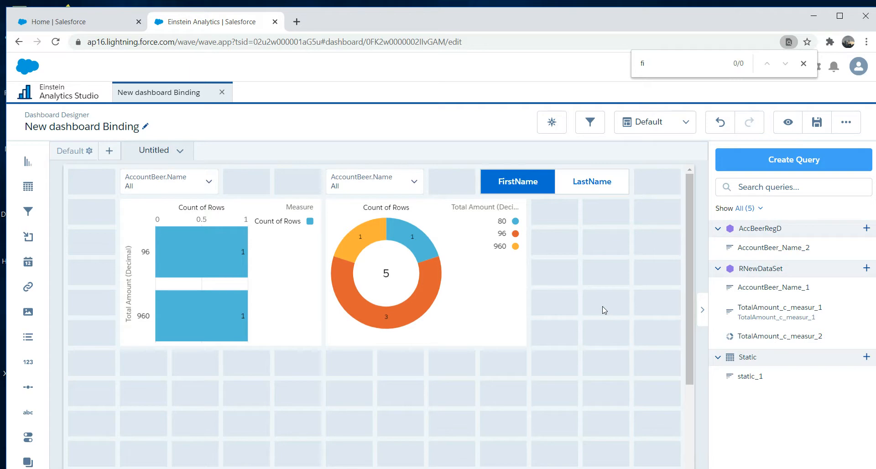
{"action": "left_click", "coordinate": [580, 184]}
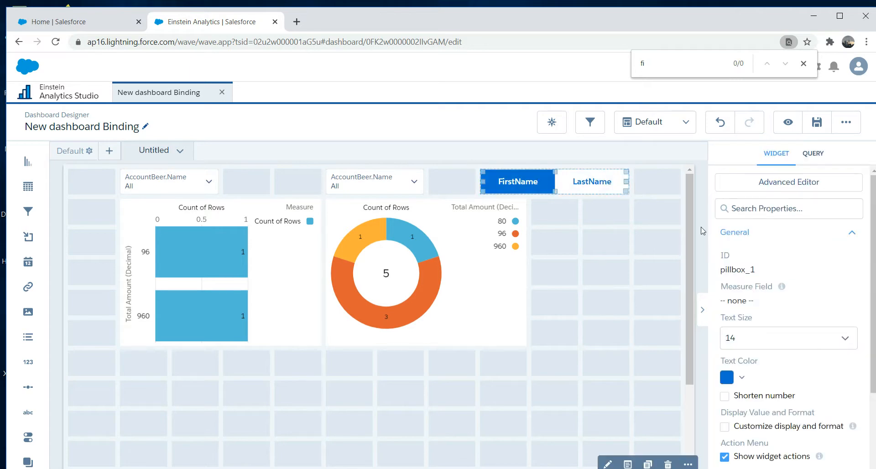
{"action": "left_click", "coordinate": [813, 156]}
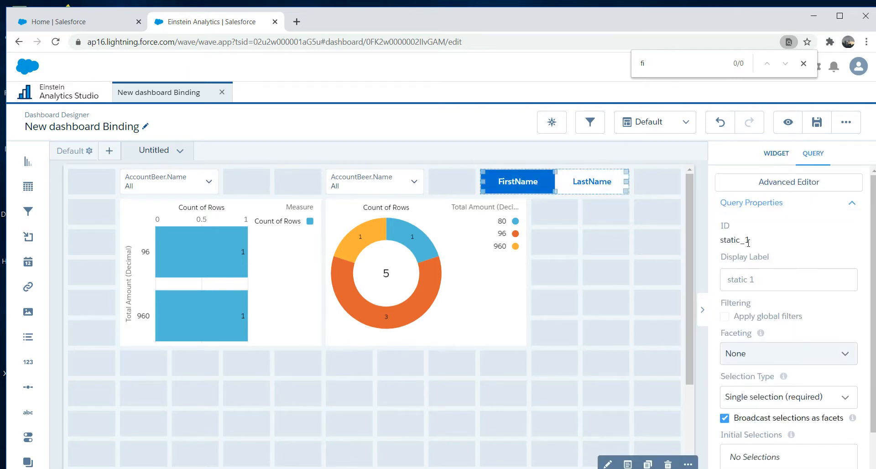
{"action": "left_click_drag", "start_coordinate": [752, 241], "coordinate": [721, 241]}
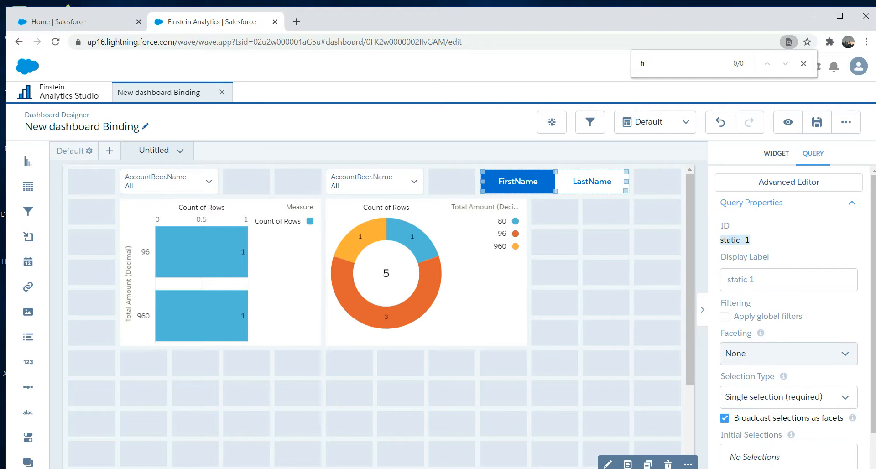
{"action": "left_click", "coordinate": [578, 288]}
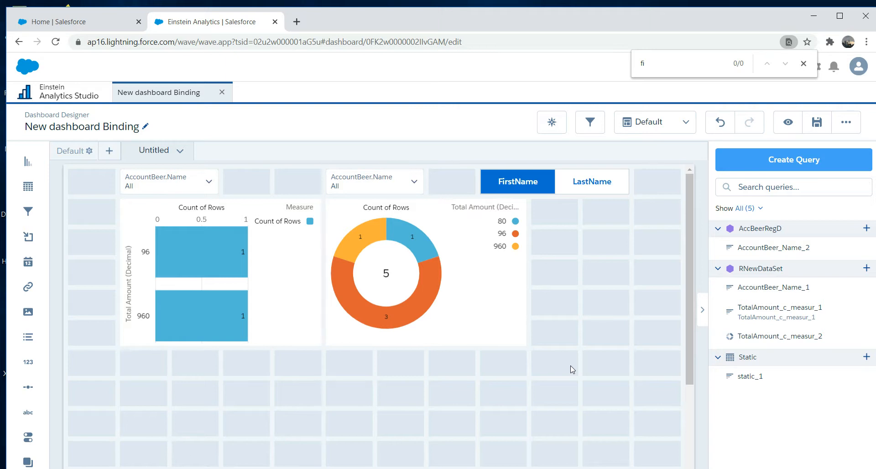
{"action": "key", "text": "ctrl+e"}
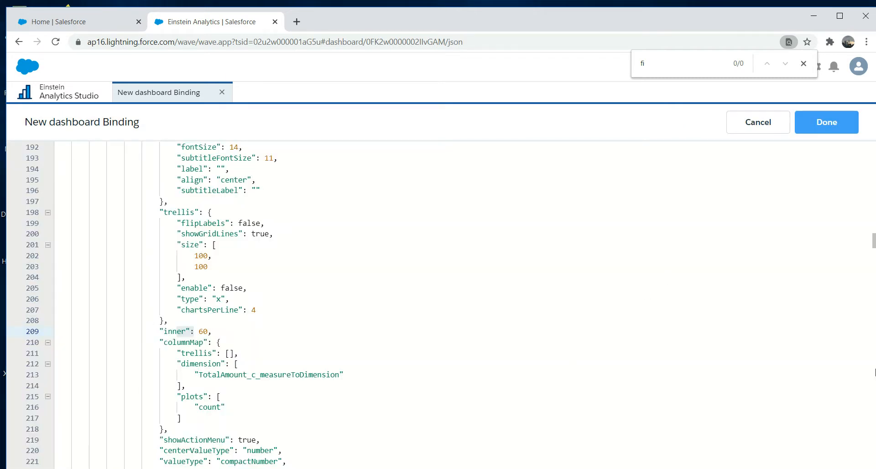
{"action": "left_click_drag", "start_coordinate": [874, 243], "coordinate": [875, 137]}
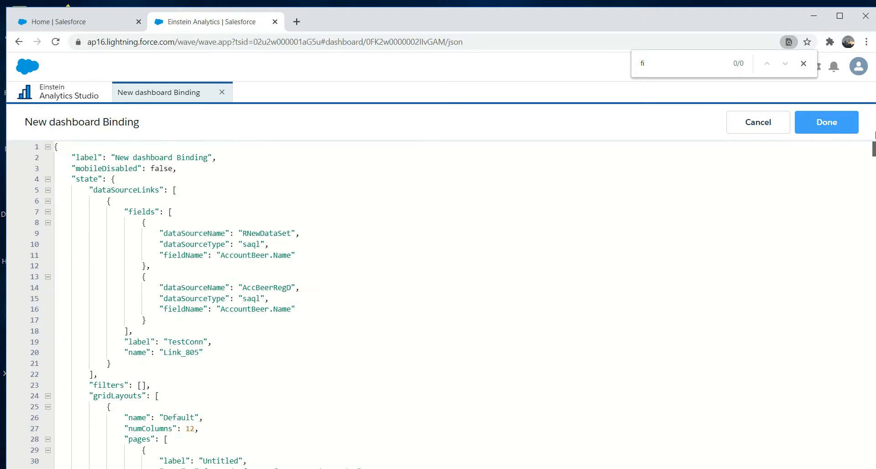
{"action": "left_click", "coordinate": [445, 173]}
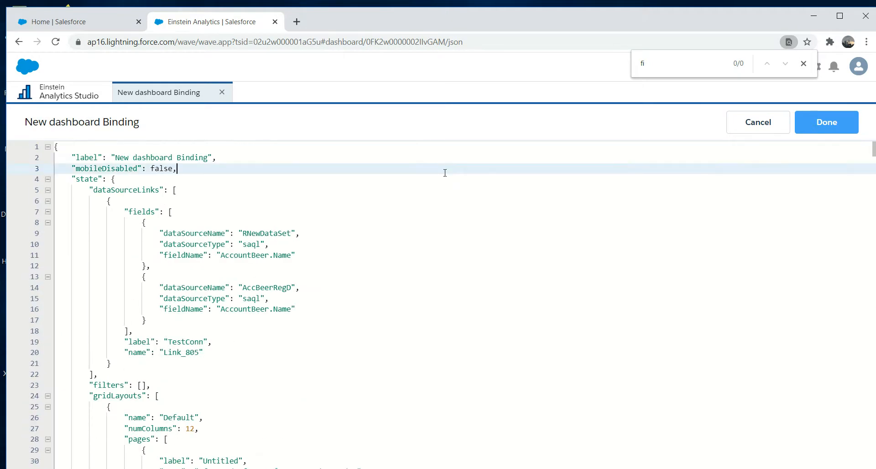
{"action": "left_click", "coordinate": [810, 122]}
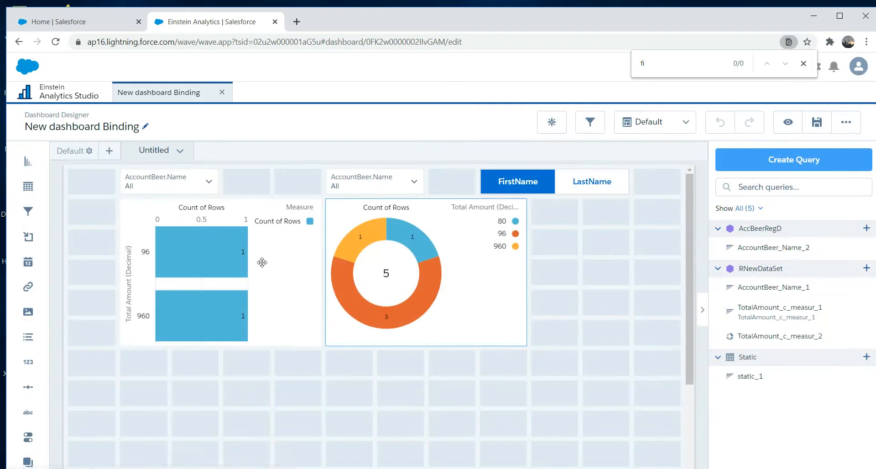
Step: Copy the bar chart's query ID, TotalAmount_c_measur_1, and search the dashboard JSON for it
{"action": "left_click", "coordinate": [243, 261]}
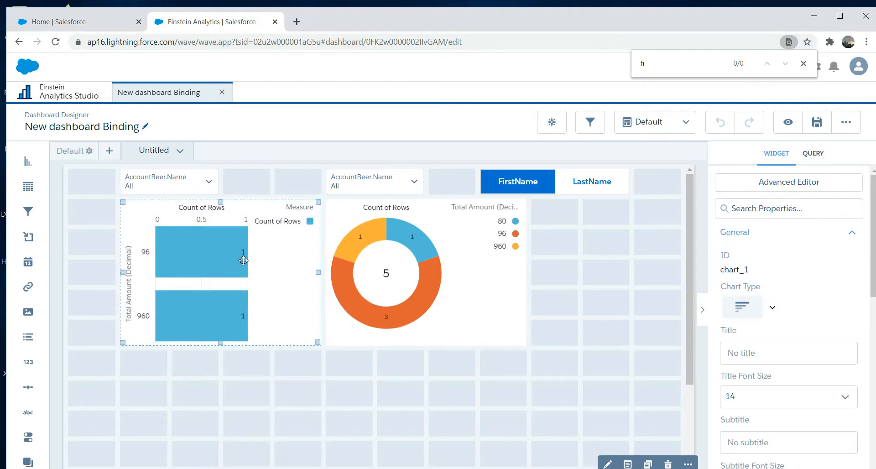
{"action": "left_click", "coordinate": [813, 154]}
{"action": "left_click_drag", "start_coordinate": [826, 241], "coordinate": [720, 243]}
{"action": "key", "text": "ctrl+c"}
{"action": "left_click", "coordinate": [545, 378]}
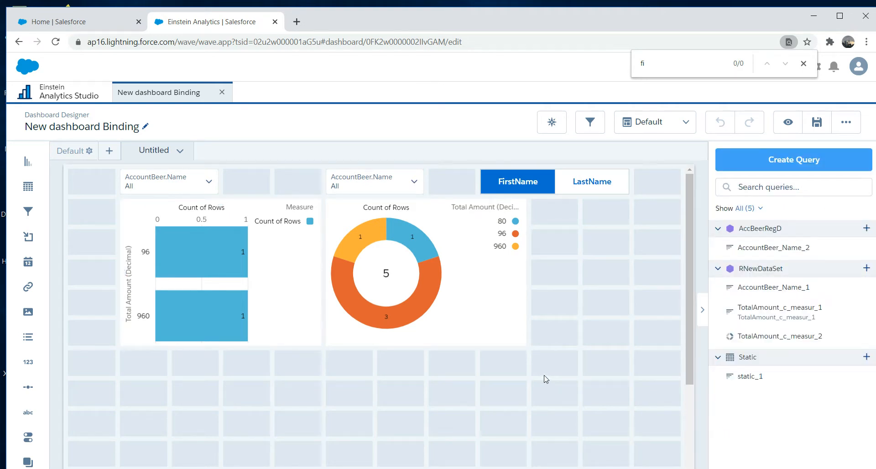
{"action": "key", "text": "ctrl+e"}
{"action": "left_click", "coordinate": [407, 348]}
{"action": "key", "text": "ctrl+f"}
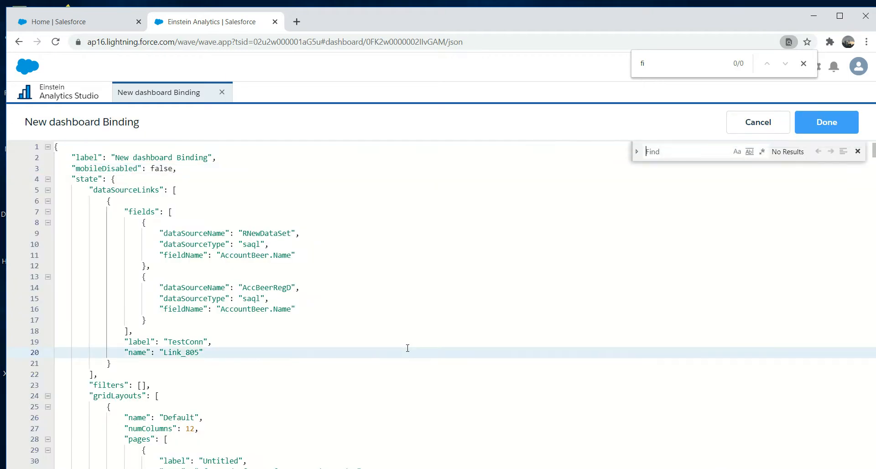
{"action": "key", "text": "ctrl+v"}
Step: Add an empty string as a second entry below TotalAmount_c_measureToDimension in the groups of TotalAmount_c_measur_1
{"action": "left_click", "coordinate": [328, 418]}
{"action": "type", "text": ","}
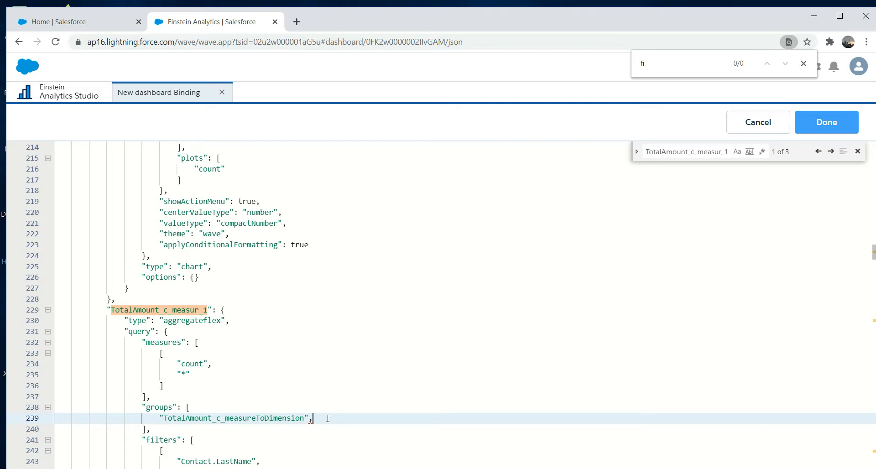
{"action": "key", "text": "Return"}
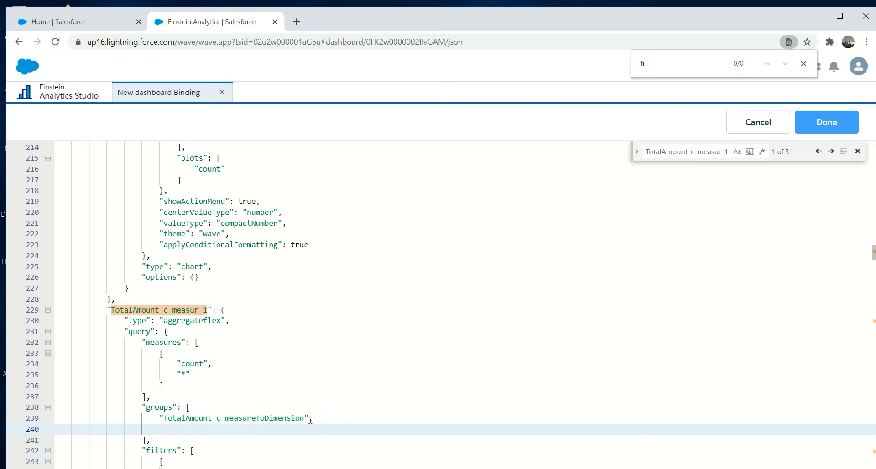
{"action": "type", "text": "\""}
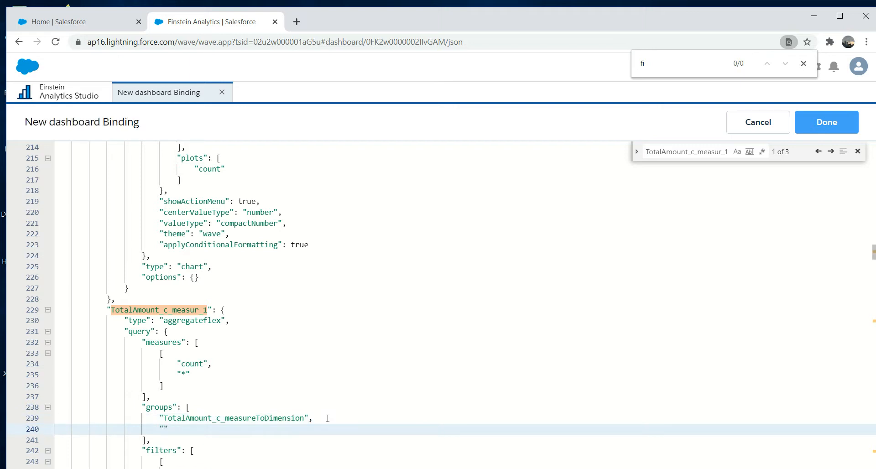
Step: Fill the new groups entry with the binding skeleton {{column().asObject()}}
{"action": "type", "text": "{{"}
{"action": "type", "text": "}}"}
{"action": "type", "text": "column"}
{"action": "type", "text": "()"}
{"action": "type", "text": "."}
{"action": "type", "text": "as"}
{"action": "type", "text": "Object"}
{"action": "type", "text": "()"}
{"action": "key", "text": "Left"}
{"action": "key", "text": "Left"}
{"action": "key", "text": "Left"}
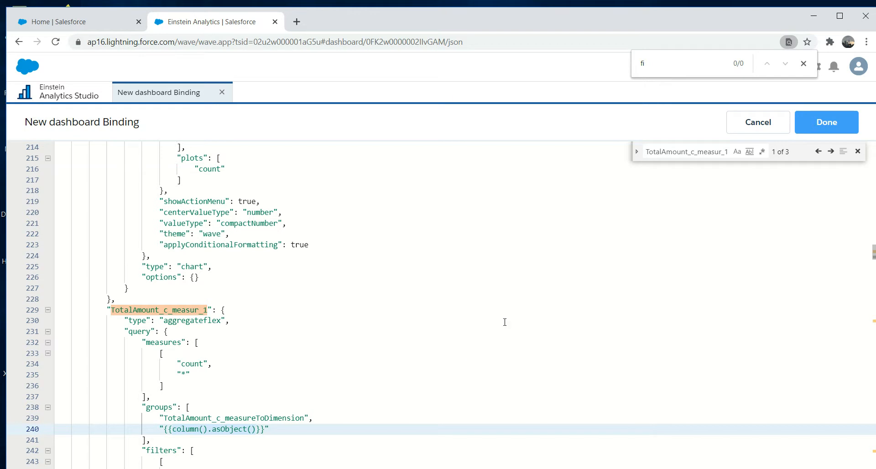
Step: Copy the toggle's query ID and insert static_1.selection as the first argument of the binding's column function in the JSON
{"action": "left_click", "coordinate": [819, 128]}
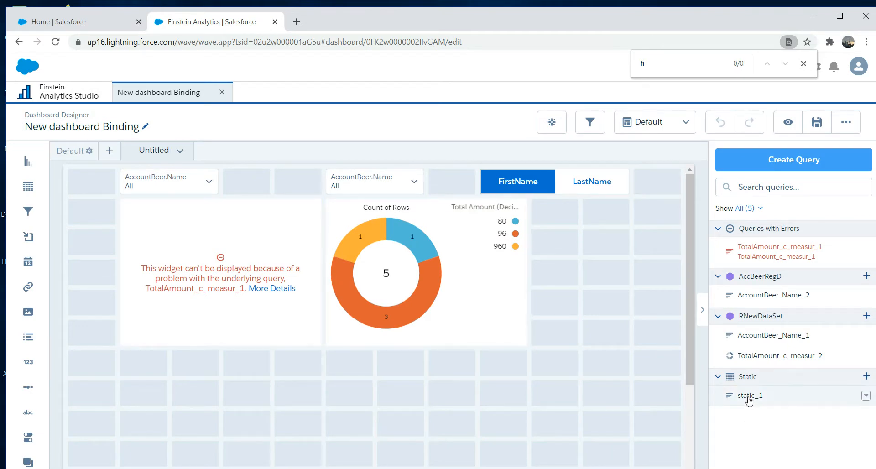
{"action": "left_click", "coordinate": [584, 181]}
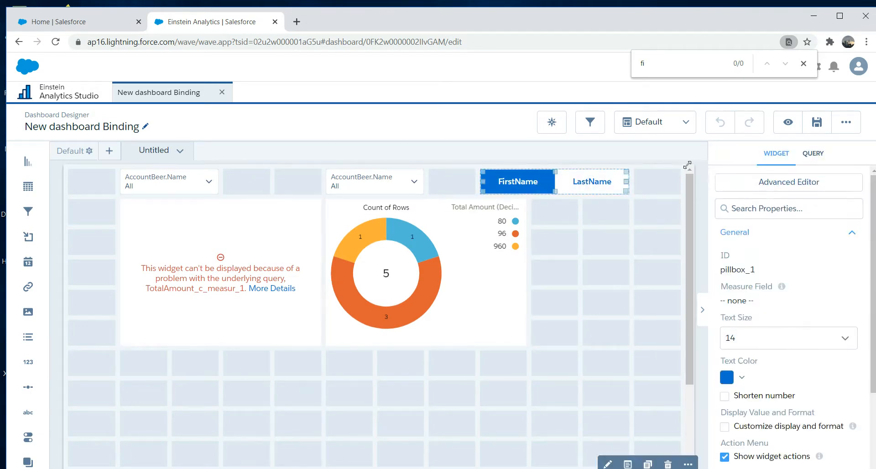
{"action": "left_click", "coordinate": [817, 154]}
{"action": "double_click", "coordinate": [723, 241]}
{"action": "key", "text": "ctrl+c"}
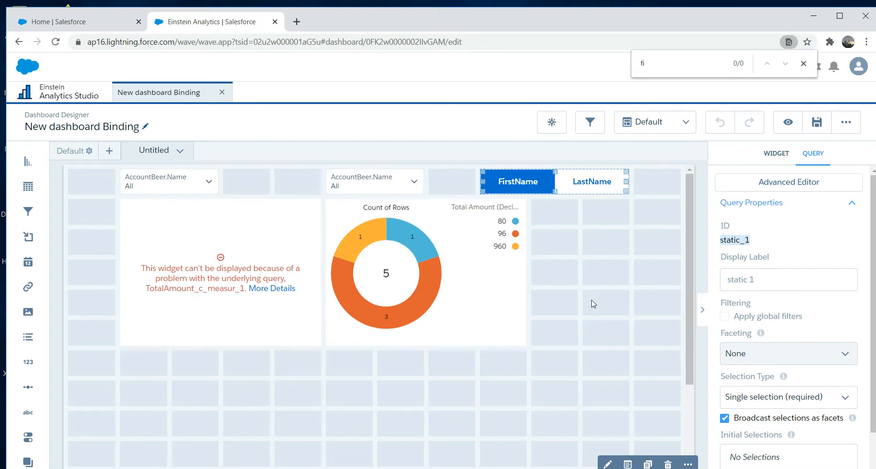
{"action": "key", "text": "ctrl+e"}
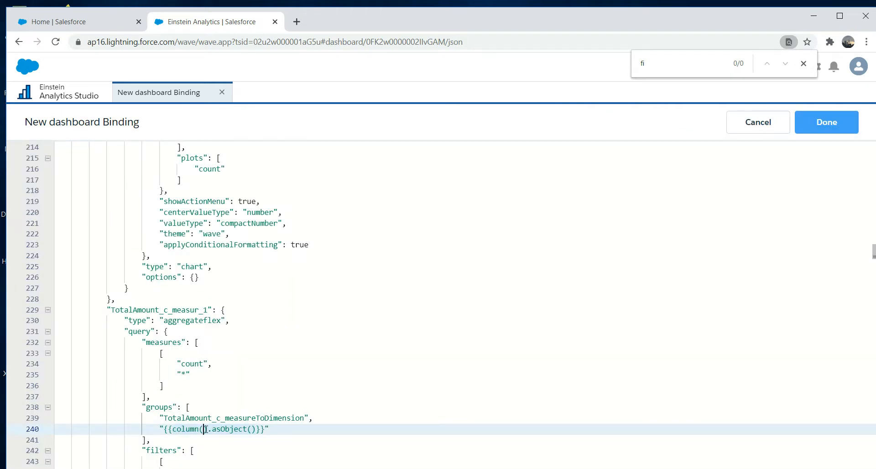
{"action": "key", "text": "ctrl+v"}
{"action": "type", "text": ".selection"}
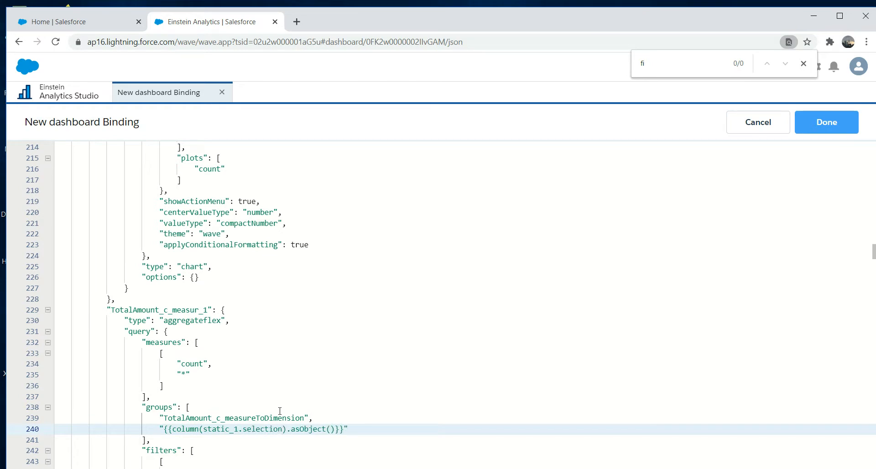
Step: Add a comma and the bracketed second argument ["\value"\] after static_1.selection in the column function
{"action": "type", "text": ",[\""}
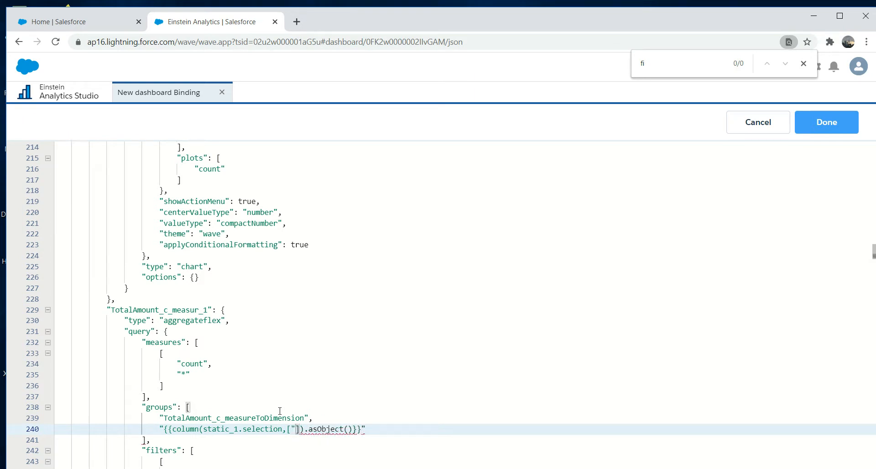
{"action": "type", "text": "\\\""}
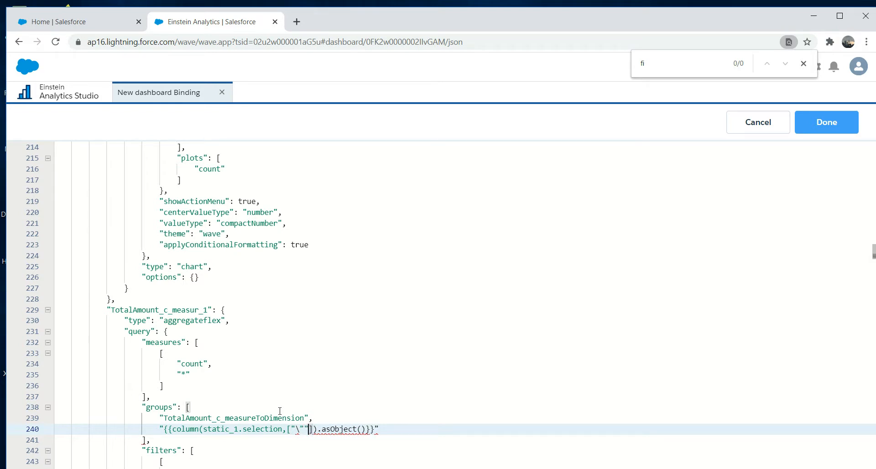
{"action": "key", "text": "Left"}
{"action": "key", "text": "BackSpace"}
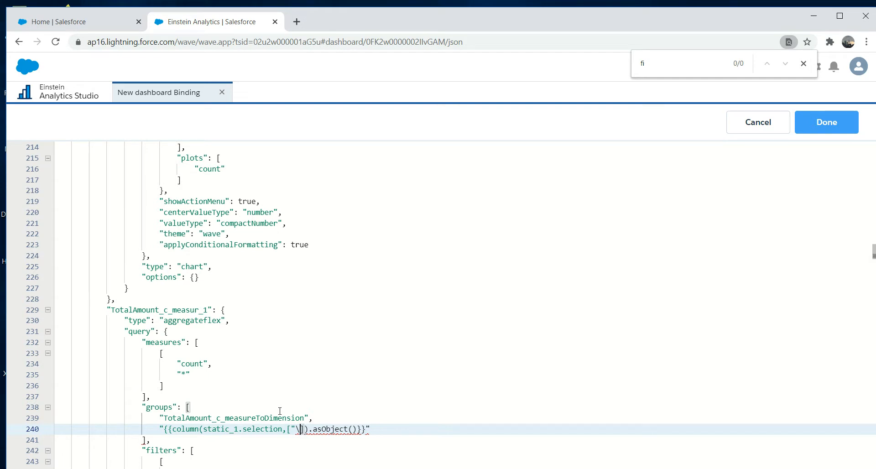
{"action": "type", "text": "'"}
{"action": "key", "text": "BackSpace"}
{"action": "key", "text": "Left"}
{"action": "type", "text": "\"\\"}
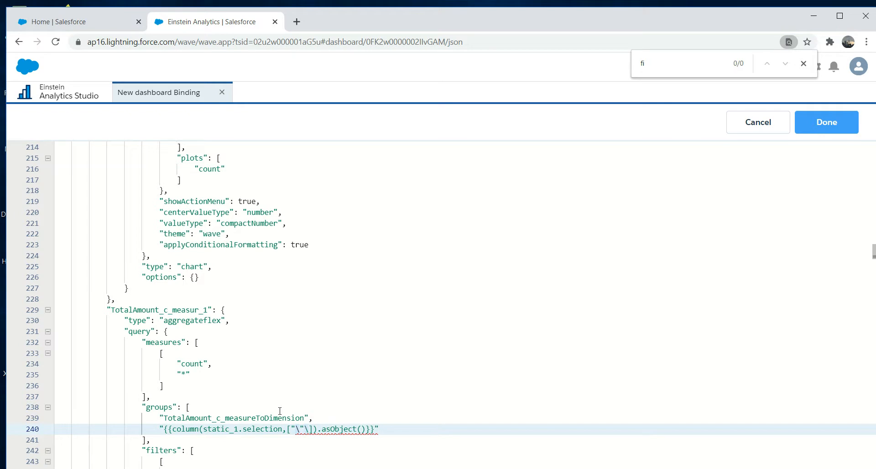
{"action": "type", "text": "value"}
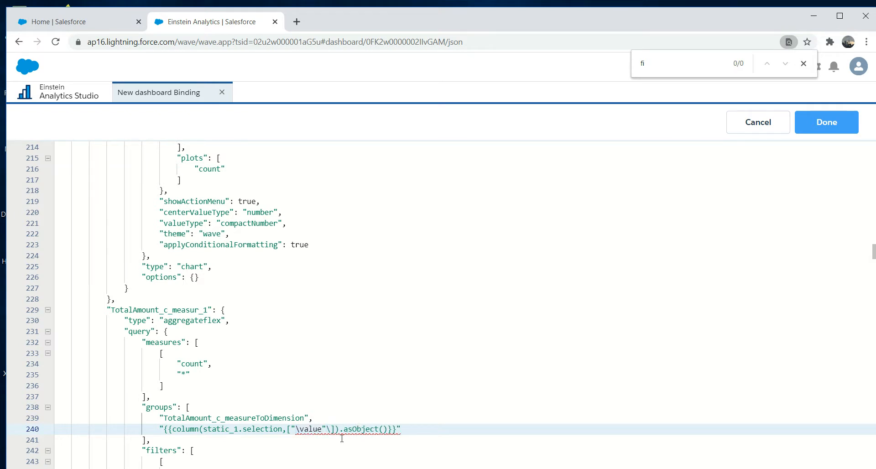
{"action": "key", "text": "Right"}
Step: Search the web for "asObject einstien" in a new browser tab and open the asObject() Function page of the Analytics Bindings Developer Guide
{"action": "double_click", "coordinate": [371, 429]}
{"action": "key", "text": "ctrl+c"}
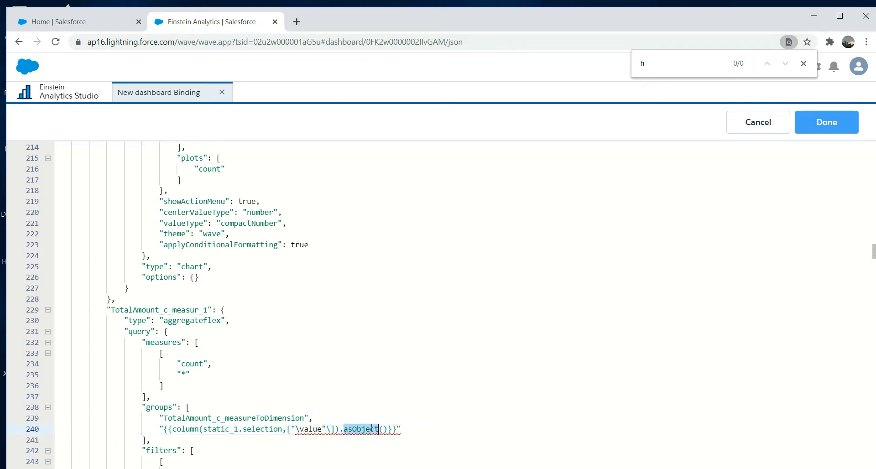
{"action": "left_click", "coordinate": [296, 22]}
{"action": "key", "text": "ctrl+v"}
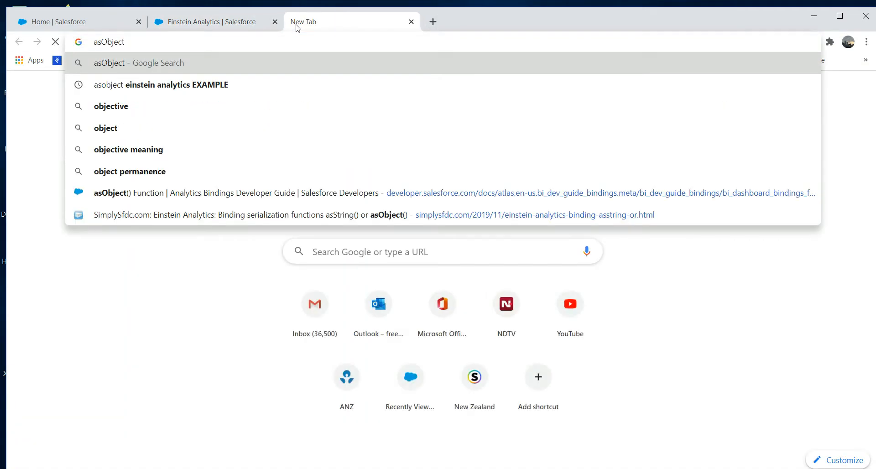
{"action": "type", "text": "einstien"}
{"action": "key", "text": "Return"}
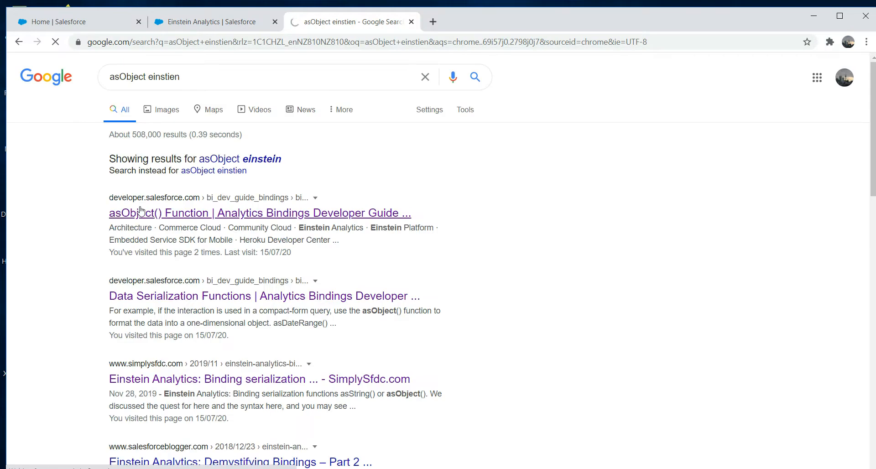
{"action": "left_click", "coordinate": [167, 213]}
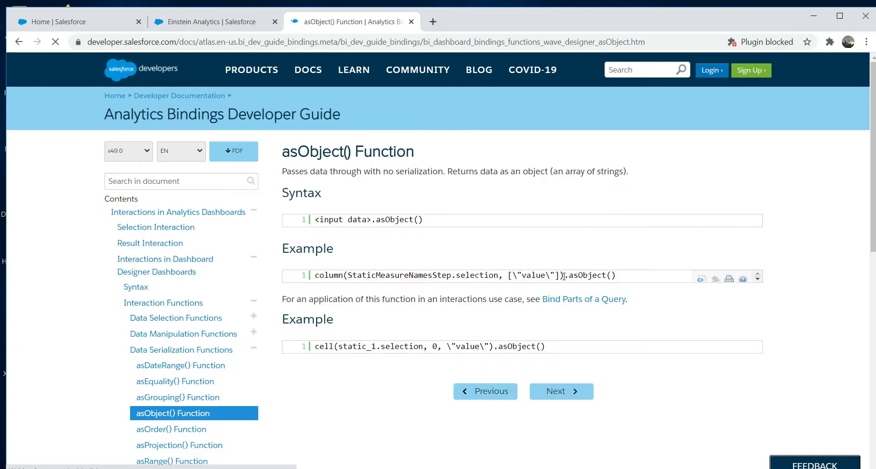
Step: Copy the argument [\"value\"] from the column example on the asObject() Function page
{"action": "double_click", "coordinate": [535, 276]}
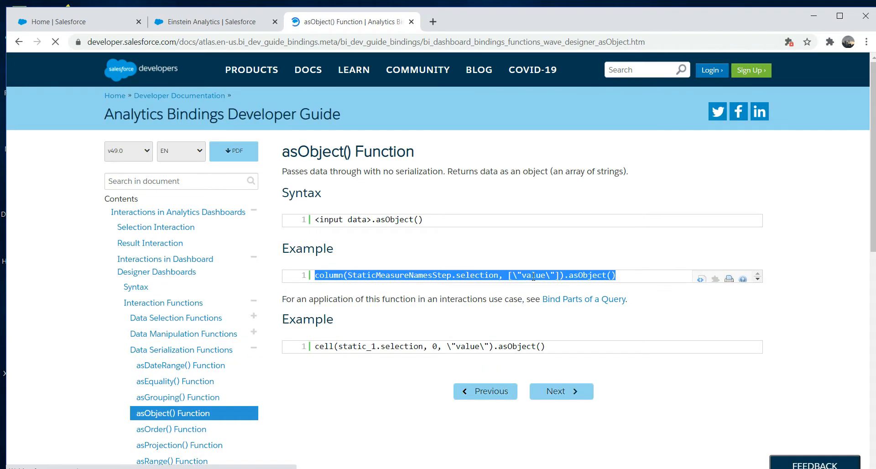
{"action": "left_click", "coordinate": [535, 276]}
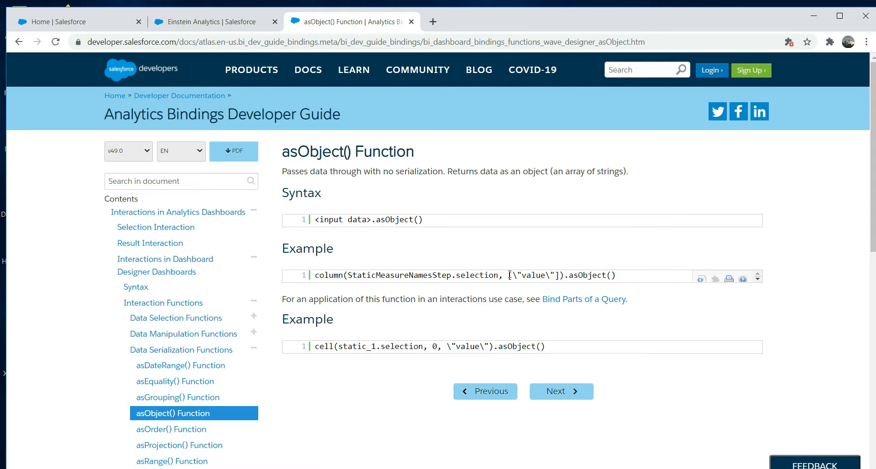
{"action": "left_click_drag", "start_coordinate": [508, 275], "coordinate": [563, 271]}
{"action": "key", "text": "ctrl+c"}
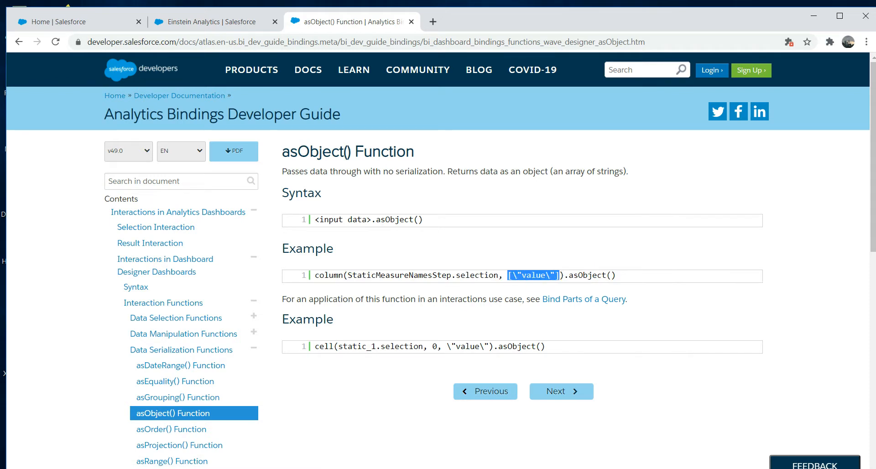
Step: Back in the dashboard JSON, replace the column function's bracketed second argument with the copied [\"value\"]
{"action": "left_click", "coordinate": [210, 26]}
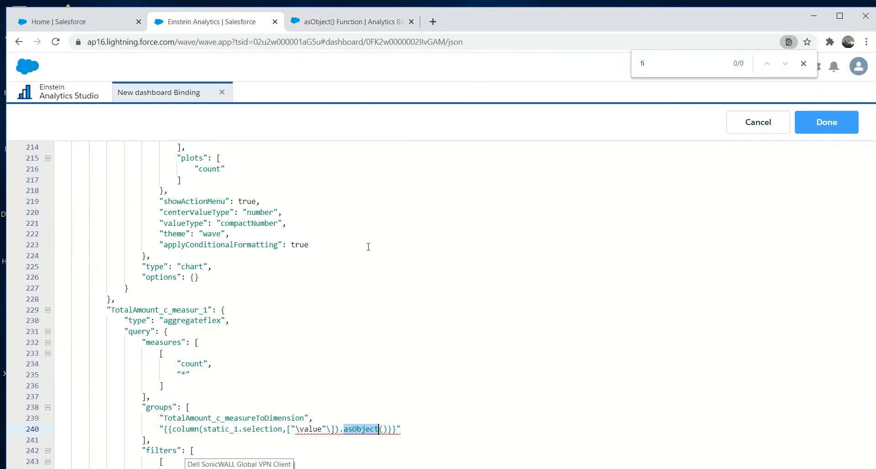
{"action": "left_click", "coordinate": [335, 430]}
{"action": "key", "text": "BackSpace"}
{"action": "key", "text": "BackSpace"}
{"action": "key", "text": "BackSpace"}
{"action": "key", "text": "BackSpace"}
{"action": "key", "text": "BackSpace"}
{"action": "key", "text": "BackSpace"}
{"action": "key", "text": "BackSpace"}
{"action": "key", "text": "BackSpace"}
{"action": "key", "text": "BackSpace"}
{"action": "key", "text": "BackSpace"}
{"action": "key", "text": "BackSpace"}
{"action": "key", "text": "ctrl+v"}
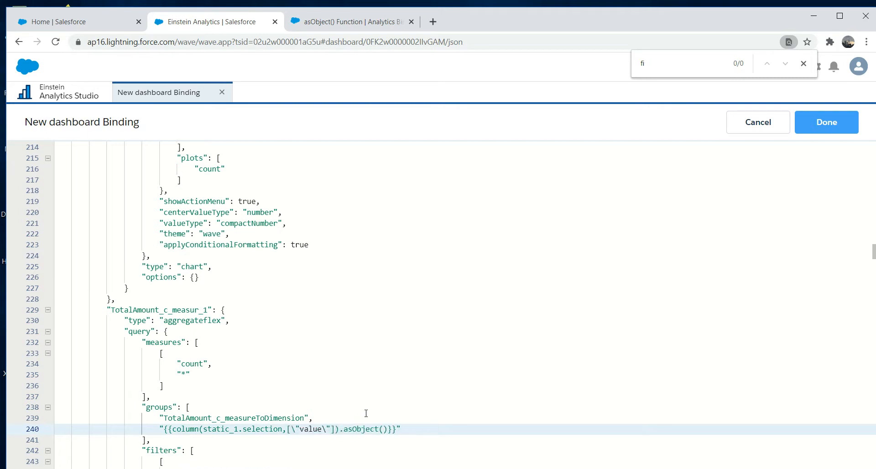
Step: Review the bar chart query's JSON below the groups binding, including its filters and visualization parameters
{"action": "left_click", "coordinate": [366, 414]}
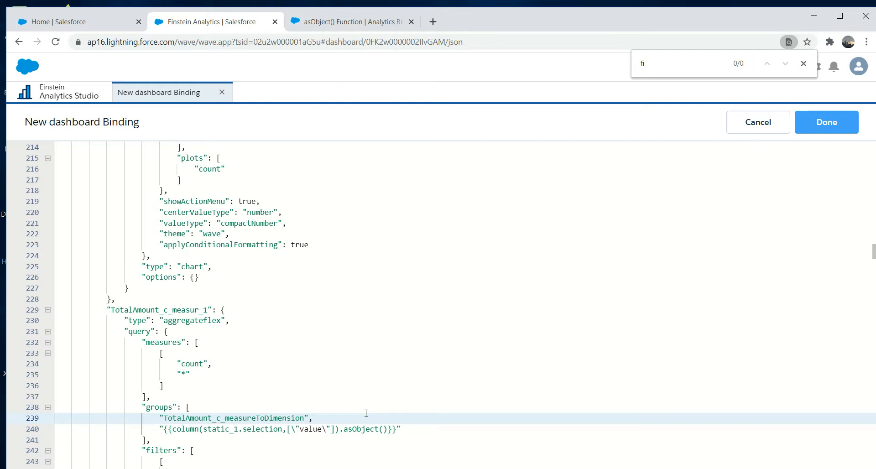
{"action": "key", "text": "Down"}
{"action": "key", "text": "Down"}
{"action": "key", "text": "Down"}
{"action": "key", "text": "Down"}
{"action": "key", "text": "Down"}
{"action": "key", "text": "Down"}
{"action": "key", "text": "Down"}
{"action": "key", "text": "Down"}
{"action": "key", "text": "Down"}
{"action": "key", "text": "Down"}
{"action": "key", "text": "Down"}
{"action": "key", "text": "Down"}
{"action": "key", "text": "Down"}
{"action": "key", "text": "Down"}
{"action": "key", "text": "Down"}
{"action": "key", "text": "Down"}
{"action": "key", "text": "Down"}
{"action": "key", "text": "Down"}
{"action": "key", "text": "Down"}
{"action": "key", "text": "Down"}
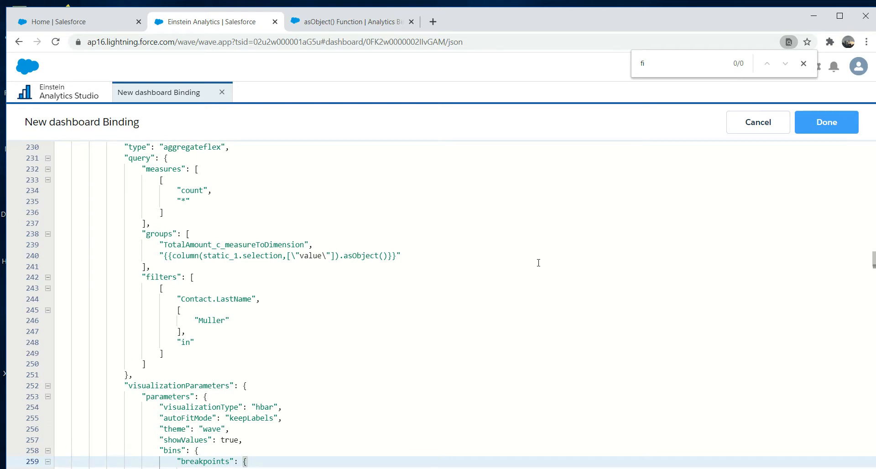
Step: Apply the JSON edits and test the bar chart in the dashboard preview by switching the toggle between LastName and FirstName
{"action": "left_click", "coordinate": [827, 126]}
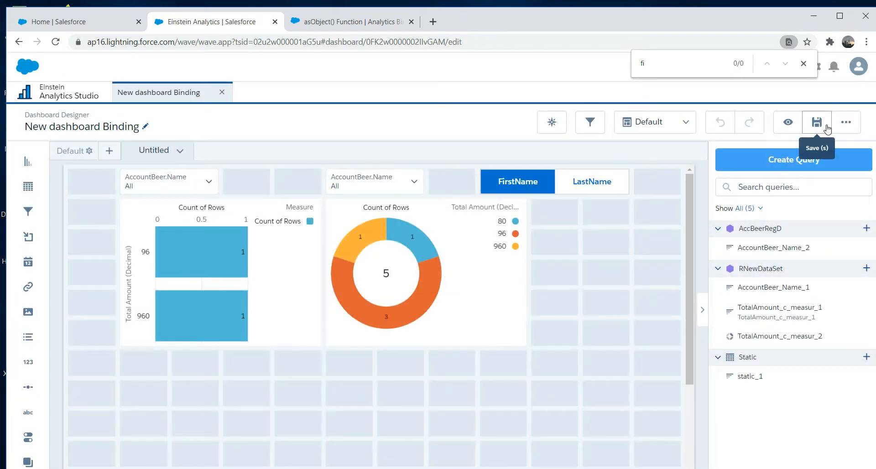
{"action": "left_click", "coordinate": [789, 123]}
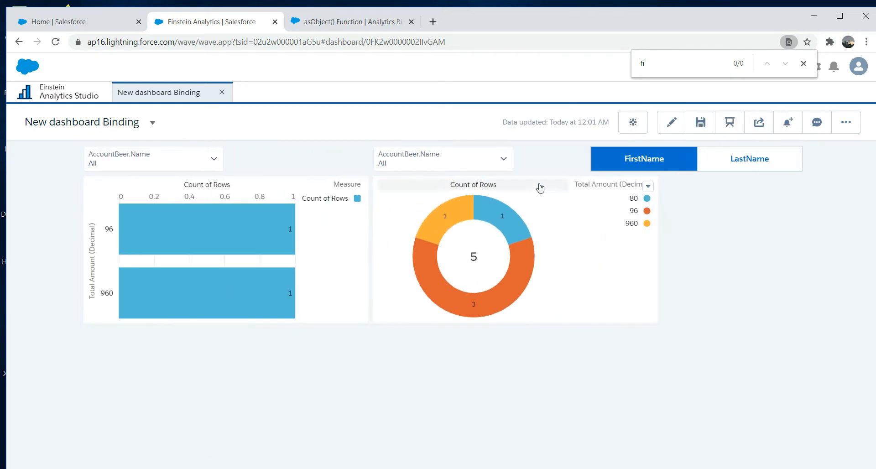
{"action": "left_click", "coordinate": [747, 169]}
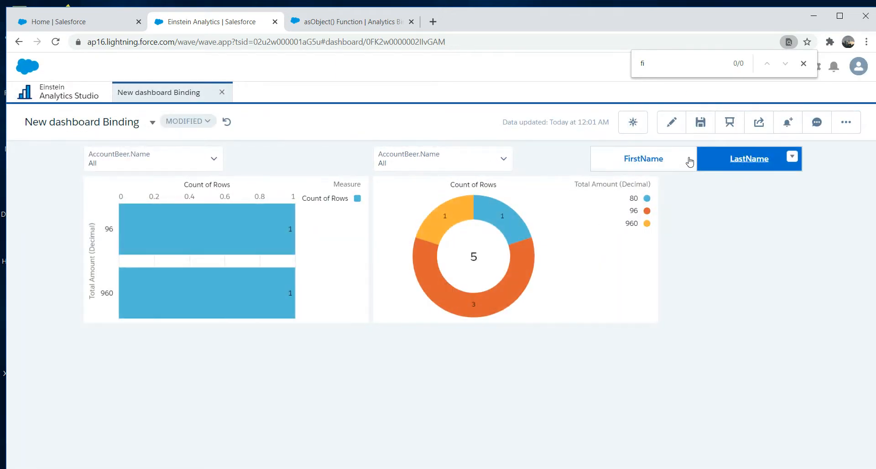
{"action": "left_click", "coordinate": [656, 163]}
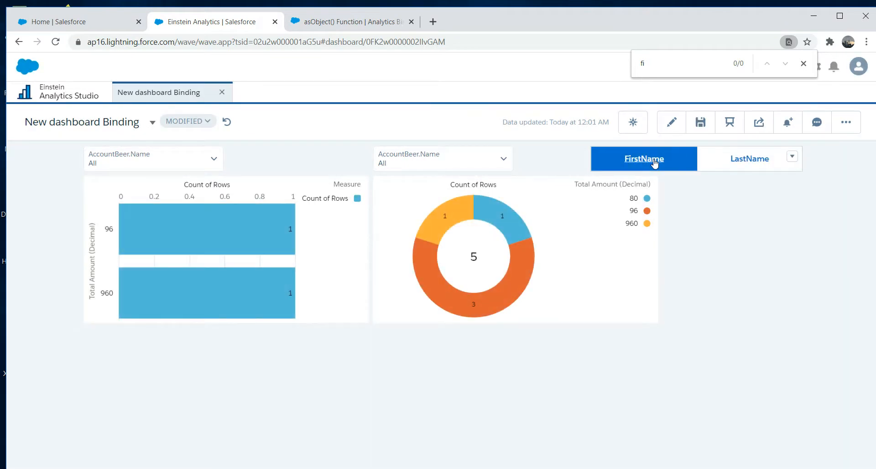
{"action": "left_click", "coordinate": [747, 160]}
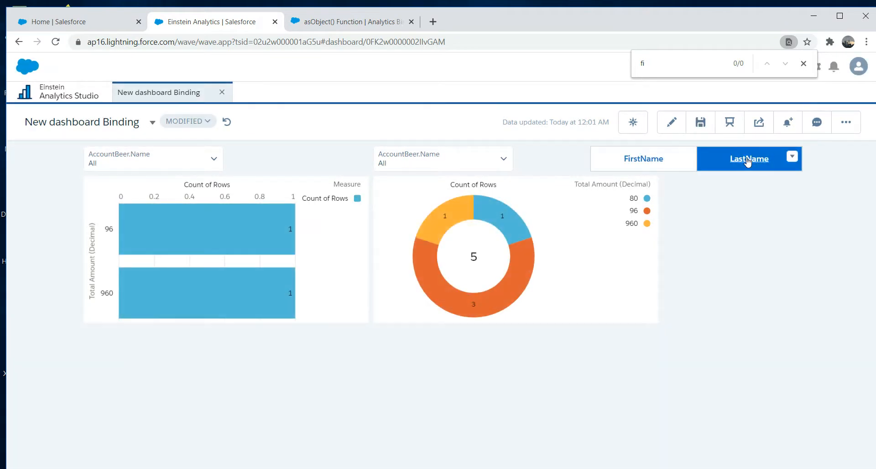
{"action": "mouse_move", "coordinate": [242, 248]}
Step: Reopen the dashboard JSON for editing and copy the "{{column(static_1.selection,[\"value\"]).asObject()}}" line from the TotalAmount_c_measur_1 query's groups
{"action": "left_click", "coordinate": [673, 123]}
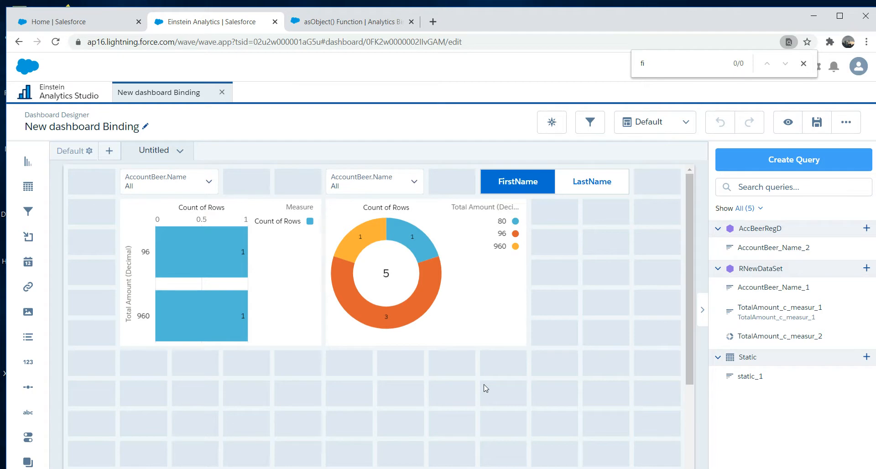
{"action": "key", "text": "ctrl+e"}
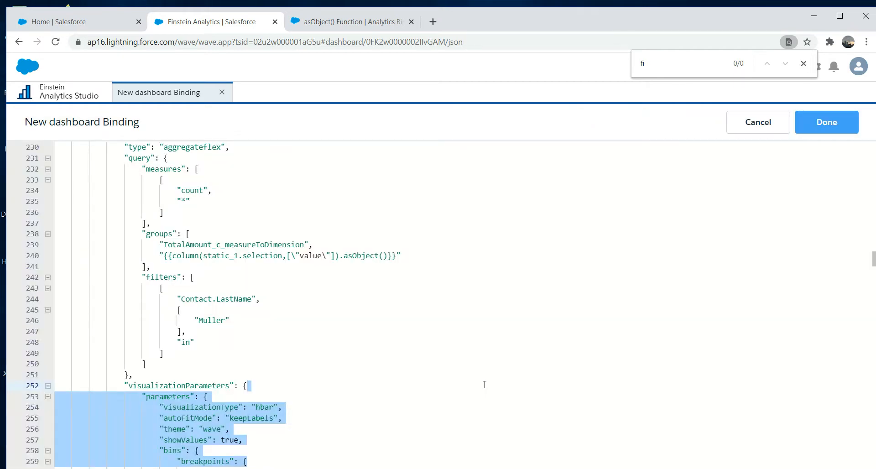
{"action": "left_click", "coordinate": [414, 365]}
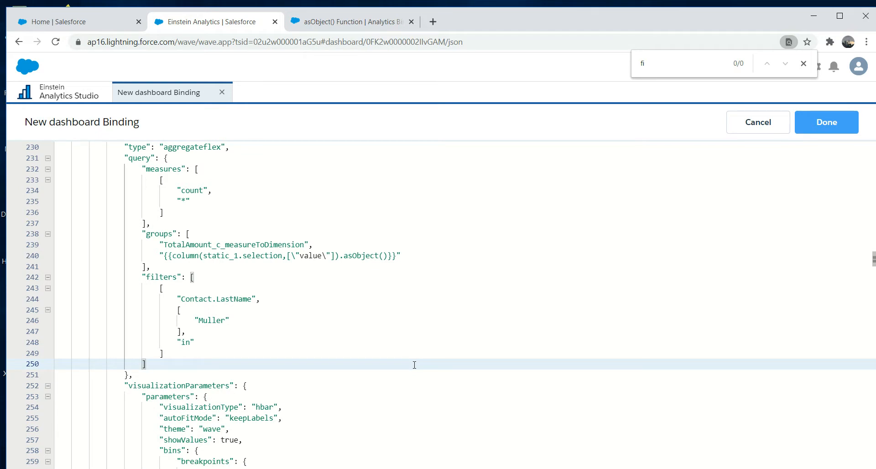
{"action": "key", "text": "Down"}
{"action": "key", "text": "Down"}
{"action": "key", "text": "Down"}
{"action": "key", "text": "Down"}
{"action": "key", "text": "Down"}
{"action": "key", "text": "Down"}
{"action": "key", "text": "Down"}
{"action": "key", "text": "Down"}
{"action": "key", "text": "Down"}
{"action": "key", "text": "Down"}
{"action": "key", "text": "Down"}
{"action": "key", "text": "Down"}
{"action": "key", "text": "Down"}
{"action": "key", "text": "Down"}
{"action": "key", "text": "Down"}
{"action": "key", "text": "Down"}
{"action": "key", "text": "Down"}
{"action": "key", "text": "Down"}
{"action": "key", "text": "Down"}
{"action": "key", "text": "Down"}
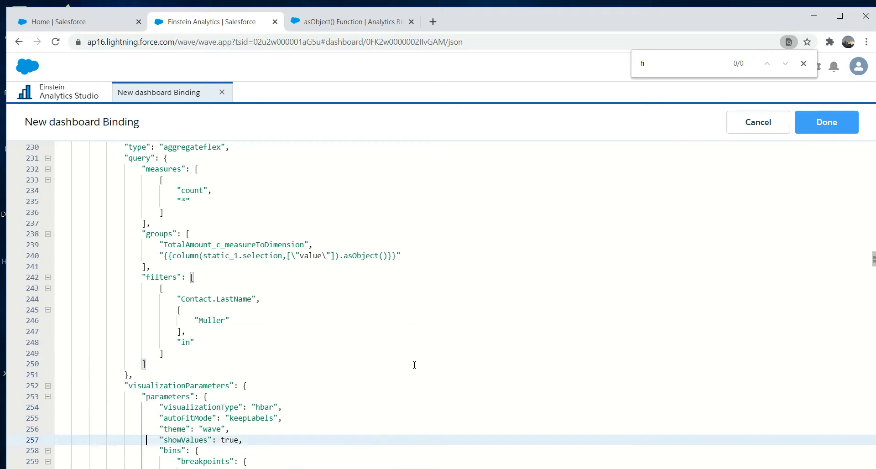
{"action": "key", "text": "Up"}
{"action": "key", "text": "Up"}
{"action": "key", "text": "Up"}
{"action": "key", "text": "Up"}
{"action": "key", "text": "Up"}
{"action": "key", "text": "Up"}
{"action": "key", "text": "Up"}
{"action": "key", "text": "Up"}
{"action": "key", "text": "Up"}
{"action": "key", "text": "Up"}
{"action": "key", "text": "Up"}
{"action": "key", "text": "Up"}
{"action": "key", "text": "Up"}
{"action": "key", "text": "Up"}
{"action": "key", "text": "Up"}
{"action": "key", "text": "Up"}
{"action": "key", "text": "Up"}
{"action": "key", "text": "Up"}
{"action": "key", "text": "Up"}
{"action": "key", "text": "Up"}
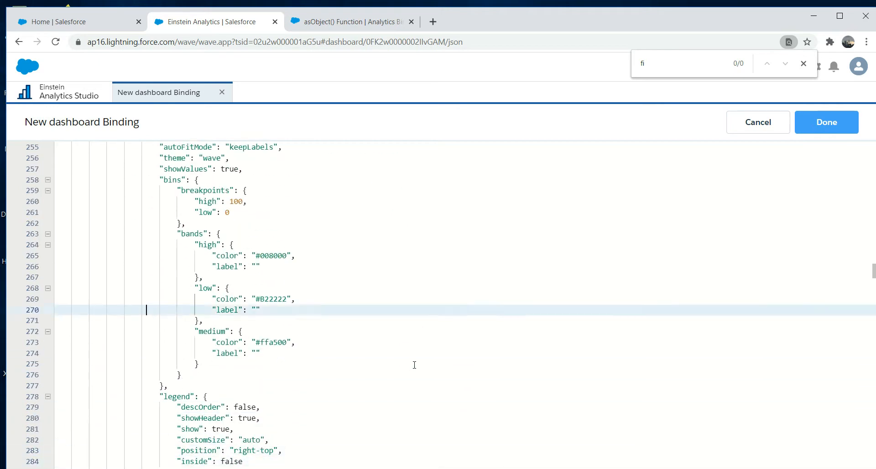
{"action": "key", "text": "Up"}
{"action": "key", "text": "Up"}
{"action": "key", "text": "Up"}
{"action": "key", "text": "Up"}
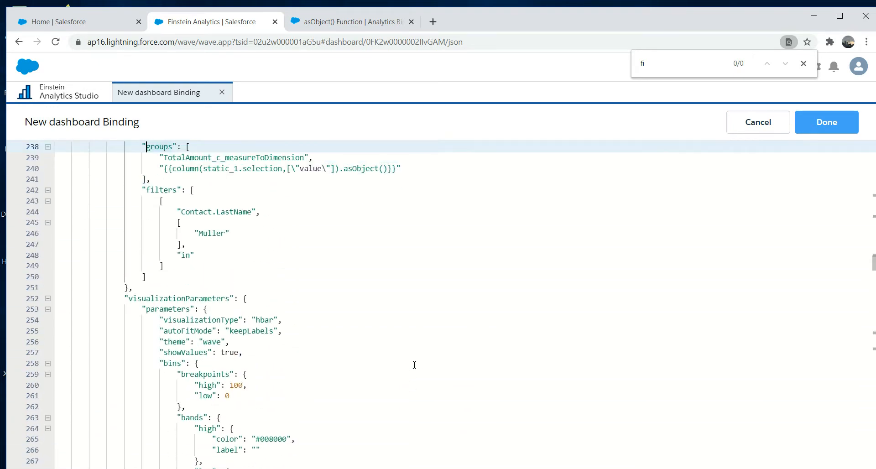
{"action": "left_click_drag", "start_coordinate": [413, 169], "coordinate": [161, 169]}
{"action": "key", "text": "ctrl+c"}
Step: Add the copied column binding as a second entry after "TotalAmount_c_measureToDimension" in the bar chart query's columnMap dimensionAxis
{"action": "key", "text": "Down"}
{"action": "key", "text": "Down"}
{"action": "key", "text": "Down"}
{"action": "key", "text": "Down"}
{"action": "key", "text": "Down"}
{"action": "key", "text": "Down"}
{"action": "key", "text": "Down"}
{"action": "key", "text": "Down"}
{"action": "key", "text": "Down"}
{"action": "key", "text": "Down"}
{"action": "key", "text": "Down"}
{"action": "key", "text": "Down"}
{"action": "key", "text": "Down"}
{"action": "key", "text": "Down"}
{"action": "key", "text": "Down"}
{"action": "key", "text": "Down"}
{"action": "key", "text": "Down"}
{"action": "key", "text": "Down"}
{"action": "key", "text": "Down"}
{"action": "key", "text": "Down"}
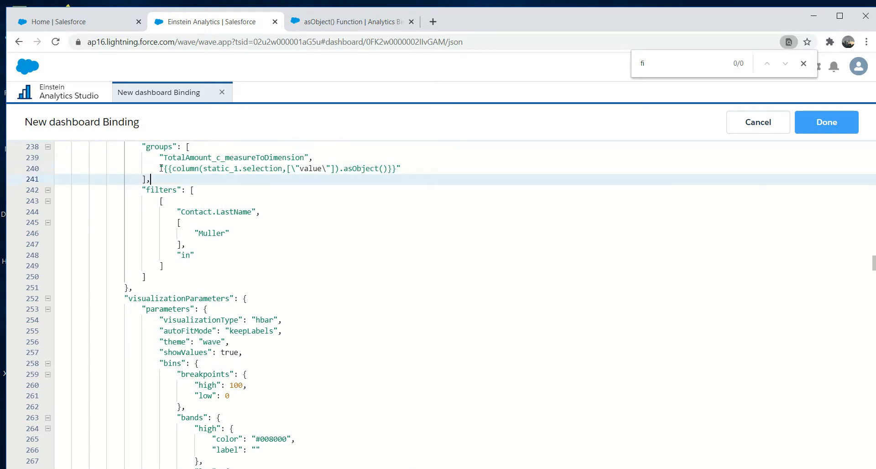
{"action": "key", "text": "Down"}
{"action": "key", "text": "Down"}
{"action": "key", "text": "Down"}
{"action": "key", "text": "Down"}
{"action": "key", "text": "Down"}
{"action": "key", "text": "Down"}
{"action": "key", "text": "Down"}
{"action": "key", "text": "Down"}
{"action": "key", "text": "Down"}
{"action": "key", "text": "Down"}
{"action": "key", "text": "Down"}
{"action": "key", "text": "Down"}
{"action": "key", "text": "Down"}
{"action": "key", "text": "Down"}
{"action": "key", "text": "Down"}
{"action": "key", "text": "Down"}
{"action": "key", "text": "Down"}
{"action": "key", "text": "Down"}
{"action": "key", "text": "Down"}
{"action": "key", "text": "Down"}
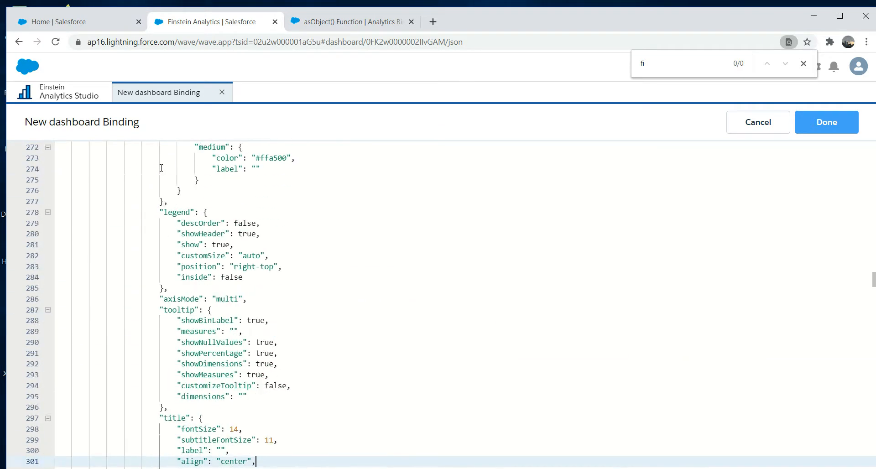
{"action": "key", "text": "Down"}
{"action": "key", "text": "Down"}
{"action": "key", "text": "Down"}
{"action": "key", "text": "Down"}
{"action": "key", "text": "Down"}
{"action": "key", "text": "Down"}
{"action": "key", "text": "Down"}
{"action": "key", "text": "Down"}
{"action": "key", "text": "Down"}
{"action": "key", "text": "Down"}
{"action": "key", "text": "Down"}
{"action": "key", "text": "Down"}
{"action": "key", "text": "Down"}
{"action": "key", "text": "Down"}
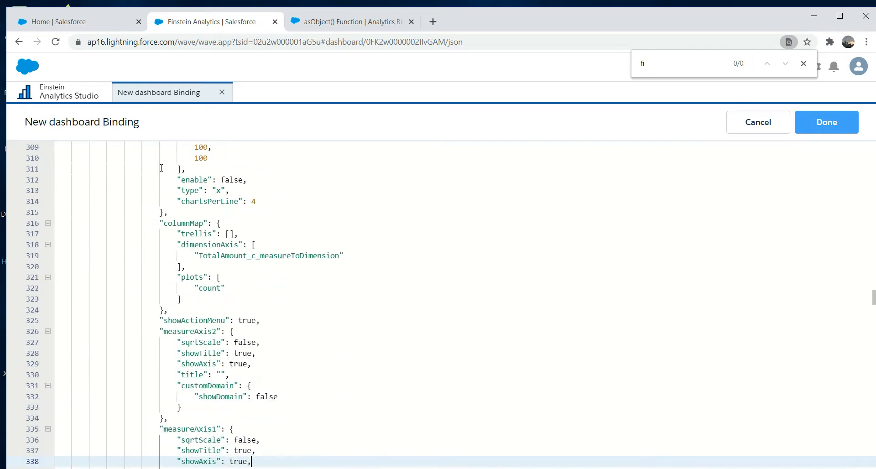
{"action": "left_click", "coordinate": [351, 255]}
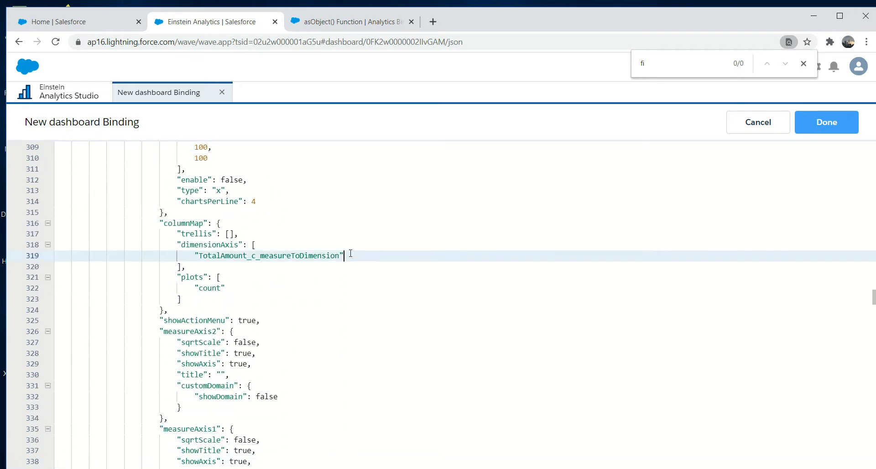
{"action": "type", "text": ","}
{"action": "key", "text": "Return"}
{"action": "key", "text": "ctrl+v"}
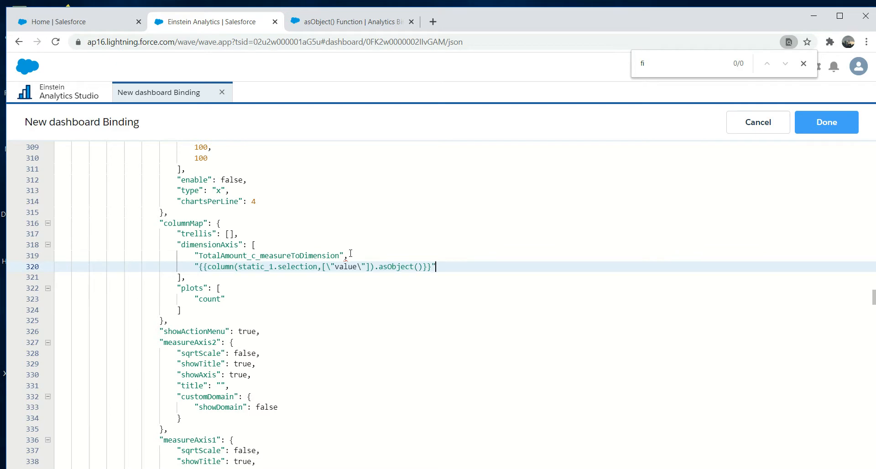
Step: Apply the columnMap change, preview the dashboard and set the toggle to LastName
{"action": "left_click", "coordinate": [829, 132]}
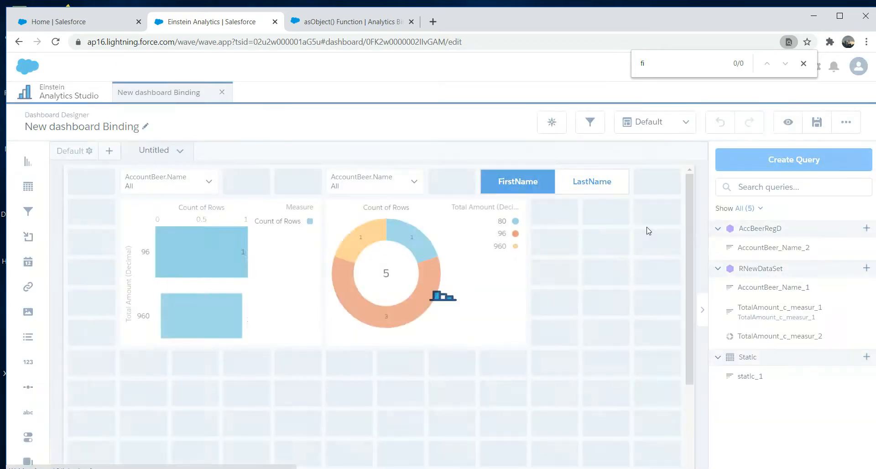
{"action": "left_click", "coordinate": [793, 127]}
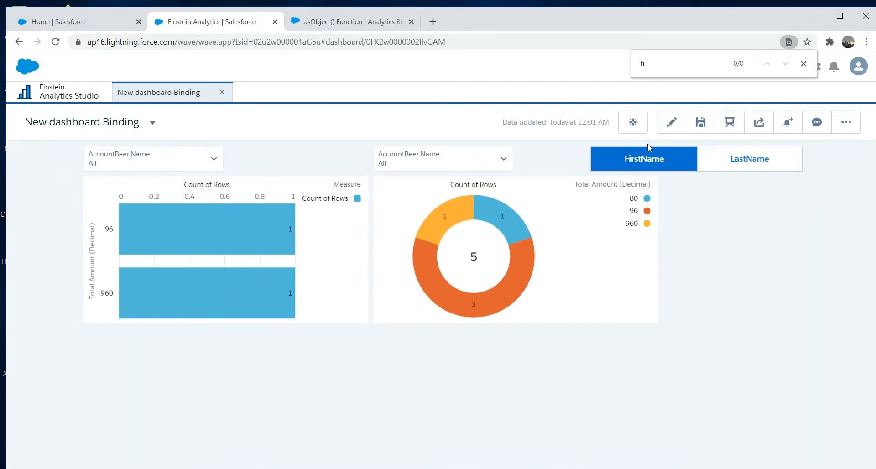
{"action": "left_click", "coordinate": [730, 165]}
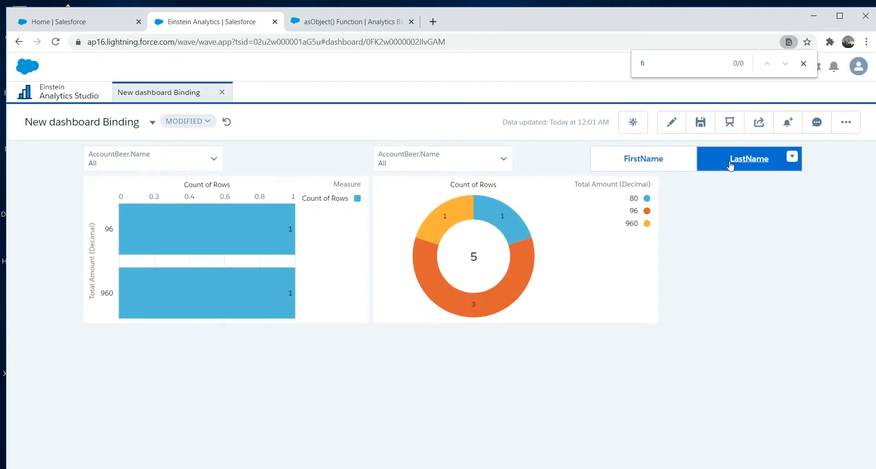
Step: Return to the dashboard JSON and search it for "chart_1" to reach the widget's definition
{"action": "left_click", "coordinate": [671, 129]}
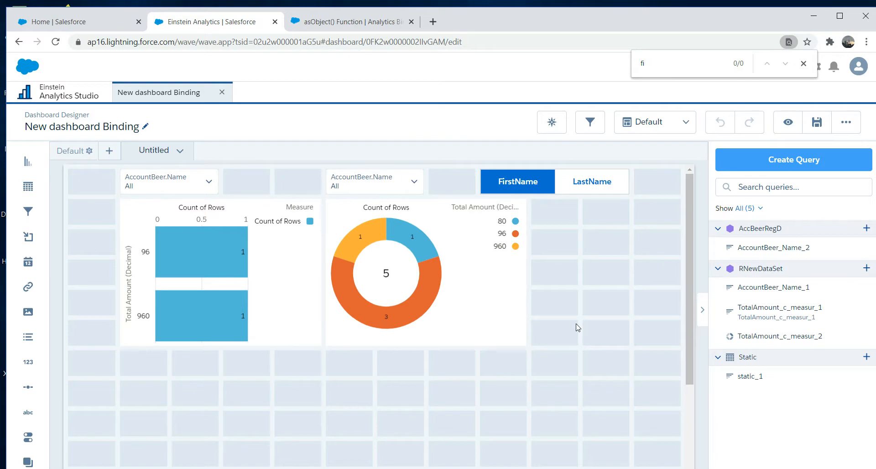
{"action": "key", "text": "ctrl+e"}
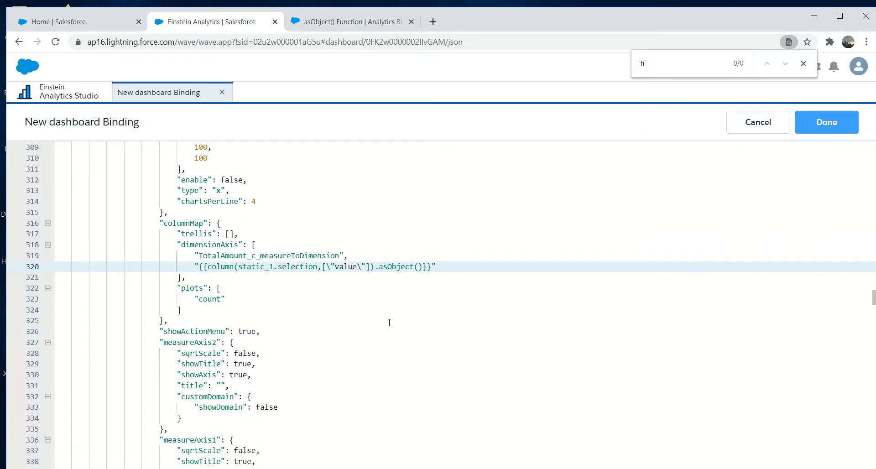
{"action": "key", "text": "ctrl+f"}
{"action": "left_click", "coordinate": [389, 323]}
{"action": "key", "text": "ctrl+f"}
{"action": "type", "text": "chart_1"}
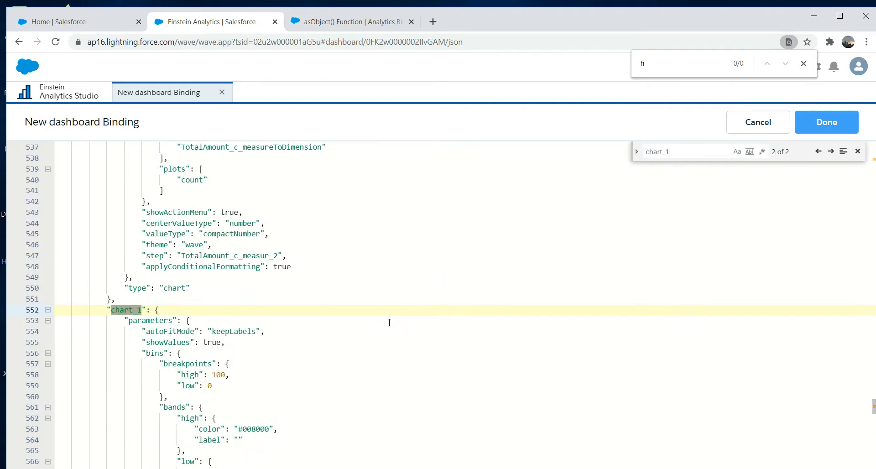
Step: Add the copied column binding after "TotalAmount_c_measureToDimension" in the chart_1 widget's columnMap dimensionAxis and apply the JSON
{"action": "key", "text": "Down"}
{"action": "key", "text": "Down"}
{"action": "key", "text": "Down"}
{"action": "key", "text": "Down"}
{"action": "key", "text": "Down"}
{"action": "key", "text": "Down"}
{"action": "key", "text": "Down"}
{"action": "key", "text": "Down"}
{"action": "key", "text": "Down"}
{"action": "key", "text": "Down"}
{"action": "key", "text": "Down"}
{"action": "key", "text": "Down"}
{"action": "key", "text": "Down"}
{"action": "key", "text": "Down"}
{"action": "key", "text": "Down"}
{"action": "key", "text": "Down"}
{"action": "key", "text": "Down"}
{"action": "key", "text": "Down"}
{"action": "key", "text": "Down"}
{"action": "key", "text": "Down"}
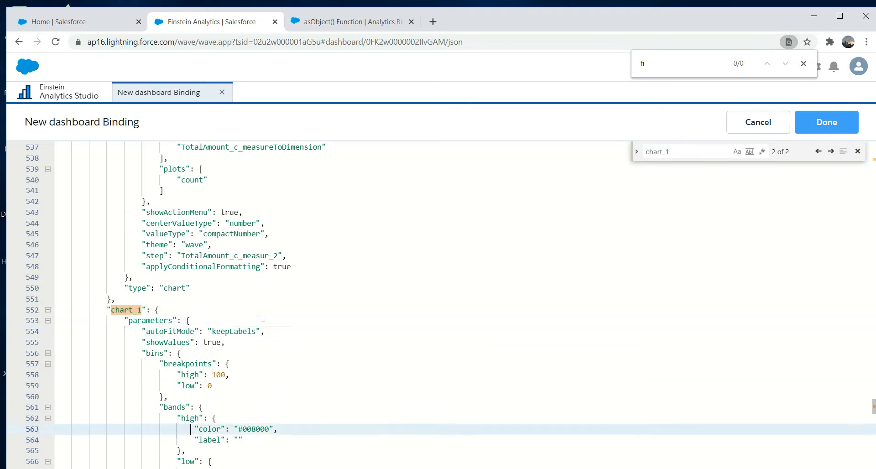
{"action": "key", "text": "Down"}
{"action": "key", "text": "Down"}
{"action": "key", "text": "Down"}
{"action": "key", "text": "Down"}
{"action": "key", "text": "Down"}
{"action": "key", "text": "Down"}
{"action": "key", "text": "Down"}
{"action": "key", "text": "Down"}
{"action": "key", "text": "Down"}
{"action": "key", "text": "Down"}
{"action": "key", "text": "Down"}
{"action": "key", "text": "Down"}
{"action": "key", "text": "Down"}
{"action": "key", "text": "Down"}
{"action": "key", "text": "Down"}
{"action": "key", "text": "Down"}
{"action": "key", "text": "Down"}
{"action": "key", "text": "Down"}
{"action": "key", "text": "Down"}
{"action": "key", "text": "Down"}
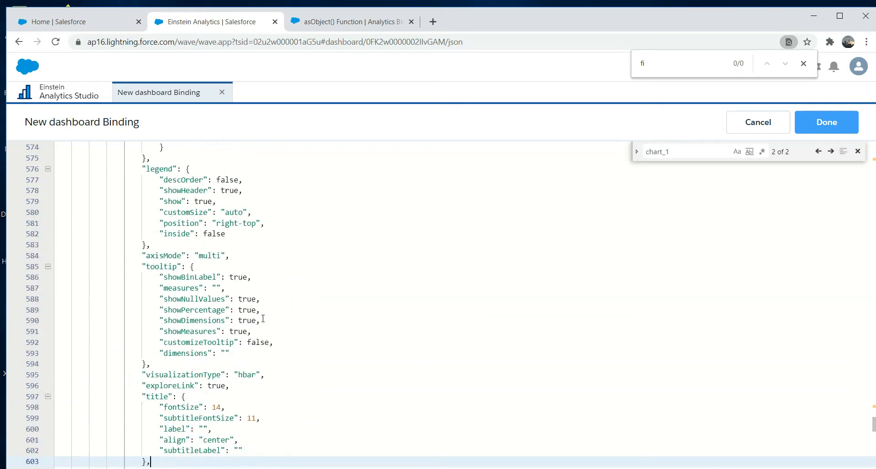
{"action": "key", "text": "Down"}
{"action": "key", "text": "Down"}
{"action": "key", "text": "Down"}
{"action": "key", "text": "Down"}
{"action": "key", "text": "Down"}
{"action": "key", "text": "Down"}
{"action": "key", "text": "Down"}
{"action": "key", "text": "Down"}
{"action": "key", "text": "Down"}
{"action": "key", "text": "Down"}
{"action": "key", "text": "Down"}
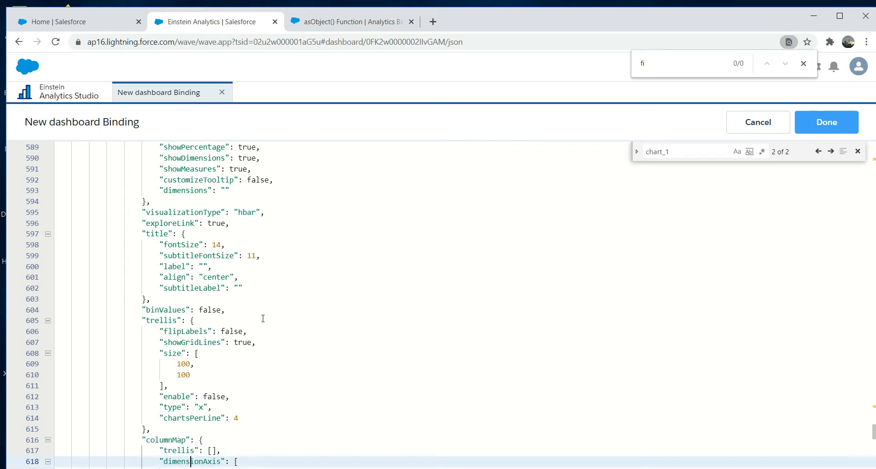
{"action": "key", "text": "Down"}
{"action": "key", "text": "Down"}
{"action": "key", "text": "Down"}
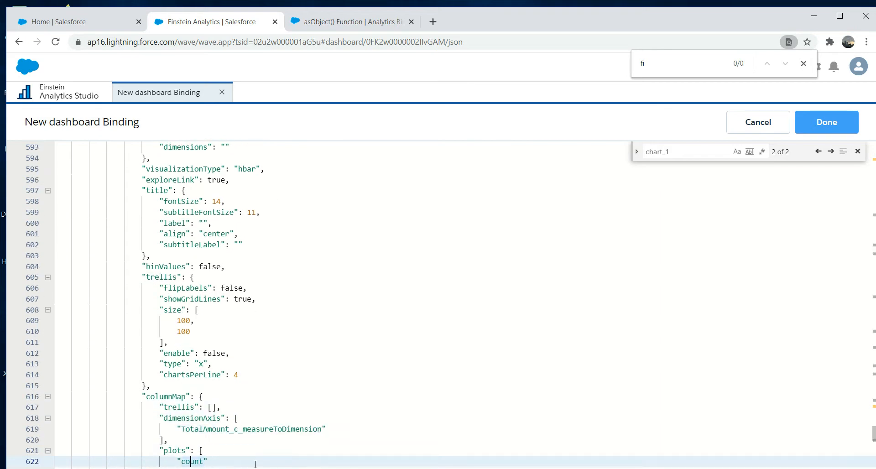
{"action": "left_click", "coordinate": [336, 425]}
{"action": "type", "text": ","}
{"action": "key", "text": "Return"}
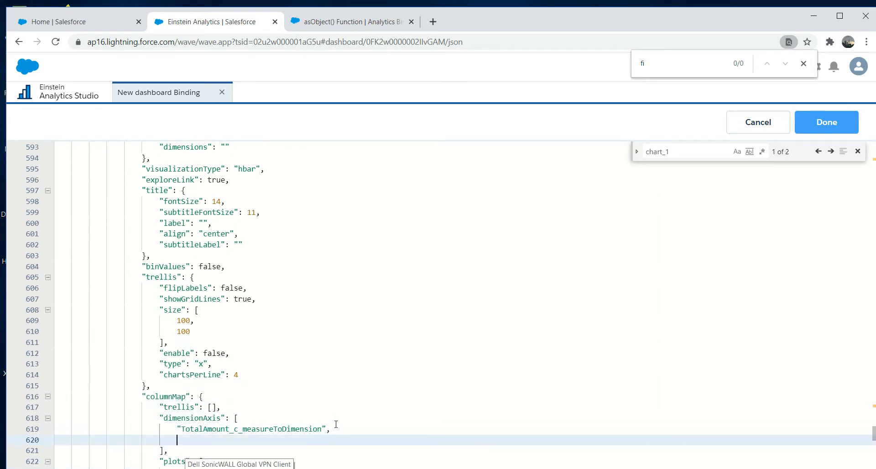
{"action": "key", "text": "ctrl+v"}
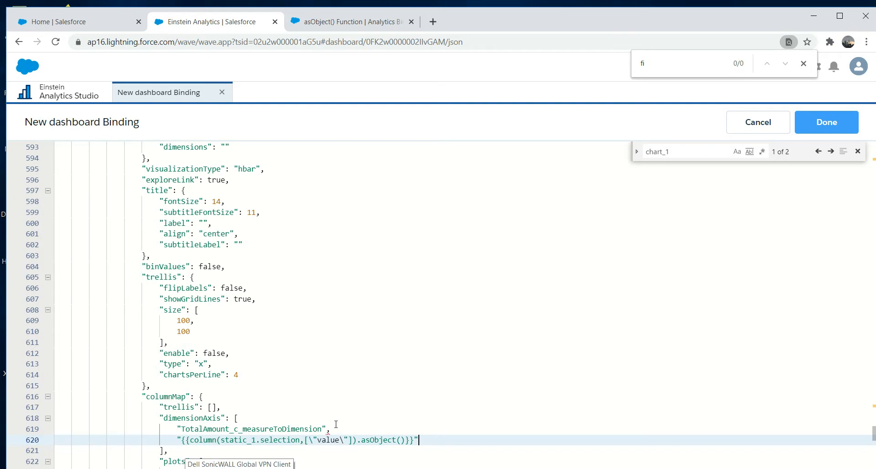
{"action": "left_click", "coordinate": [827, 122]}
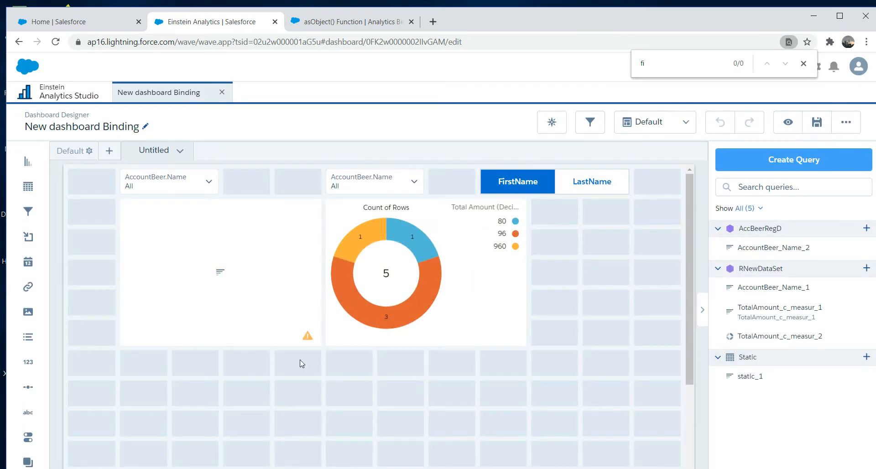
Step: Reopen the dashboard JSON, replace the chart_1 widget's entire columnMap object with null and apply the change
{"action": "mouse_move", "coordinate": [311, 337]}
{"action": "key", "text": "ctrl+e"}
{"action": "left_click", "coordinate": [450, 416]}
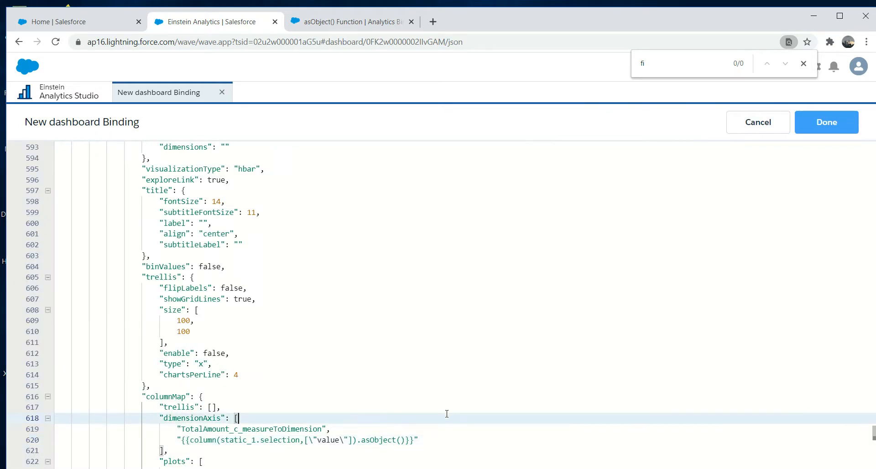
{"action": "left_click", "coordinate": [217, 441]}
{"action": "key", "text": "Down"}
{"action": "key", "text": "Down"}
{"action": "key", "text": "Down"}
{"action": "key", "text": "Down"}
{"action": "key", "text": "Down"}
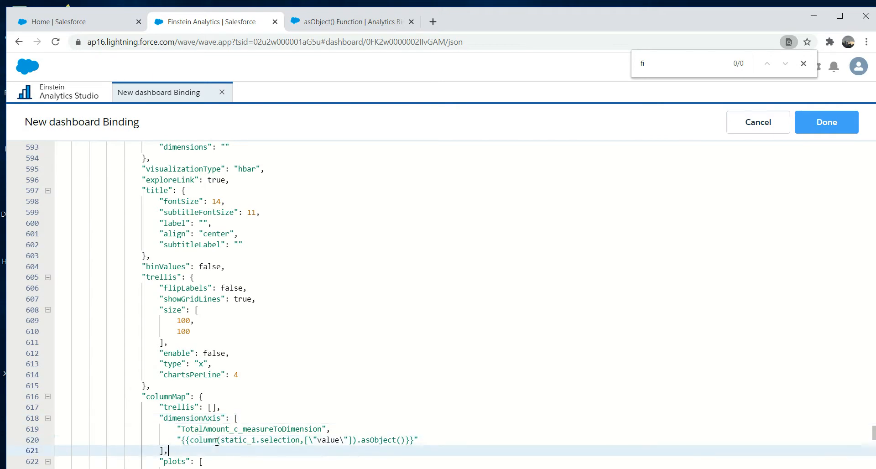
{"action": "key", "text": "Down"}
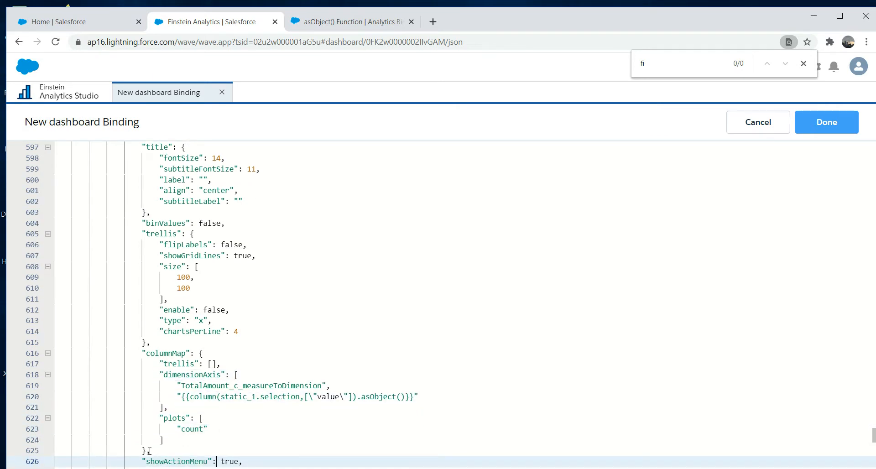
{"action": "left_click", "coordinate": [147, 450]}
{"action": "left_click_drag", "start_coordinate": [146, 450], "coordinate": [199, 353]}
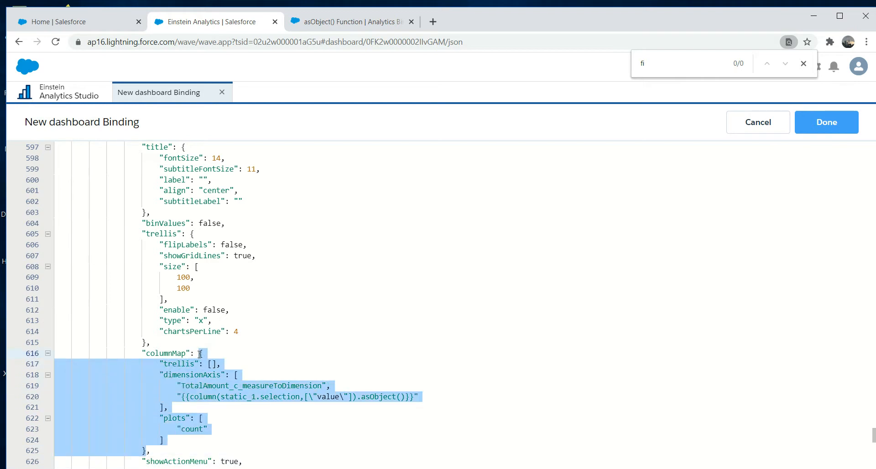
{"action": "key", "text": "BackSpace"}
{"action": "type", "text": "null,"}
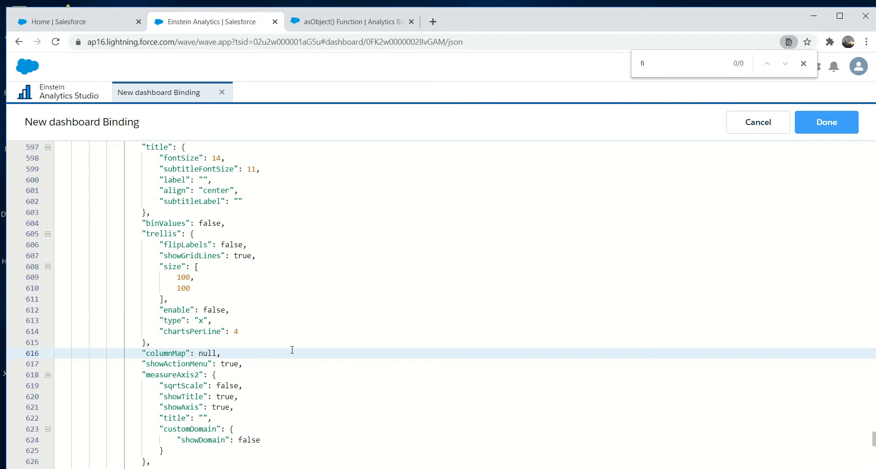
{"action": "left_click", "coordinate": [824, 121]}
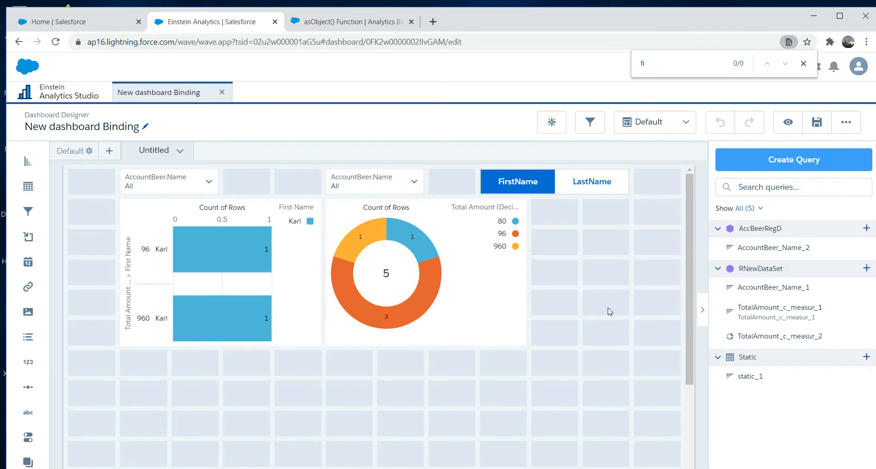
Step: Preview the dashboard and switch the toggle between LastName and FirstName to check the bar chart
{"action": "left_click", "coordinate": [793, 126]}
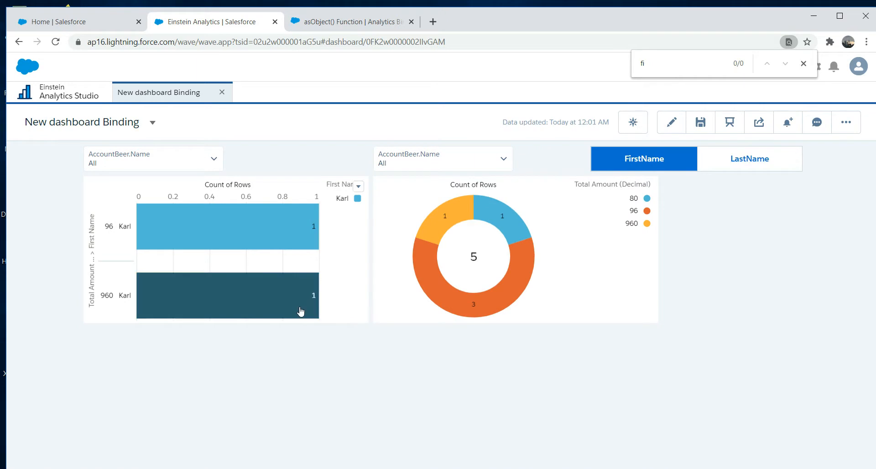
{"action": "left_click", "coordinate": [737, 165]}
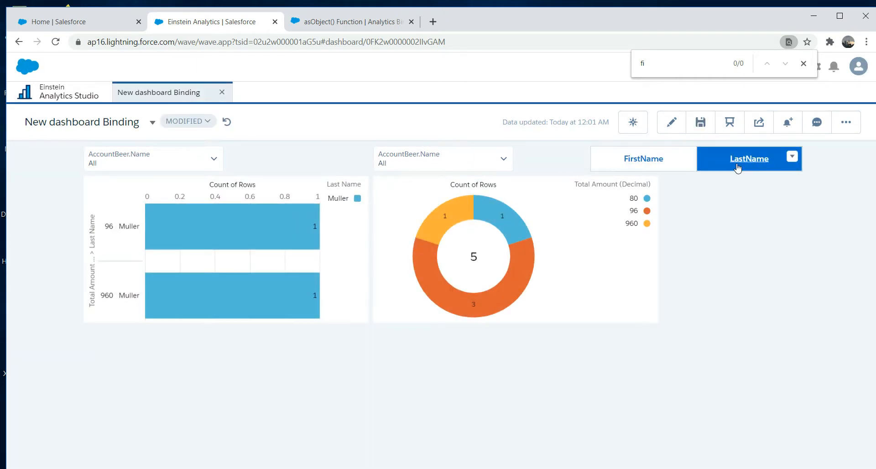
{"action": "left_click", "coordinate": [650, 161]}
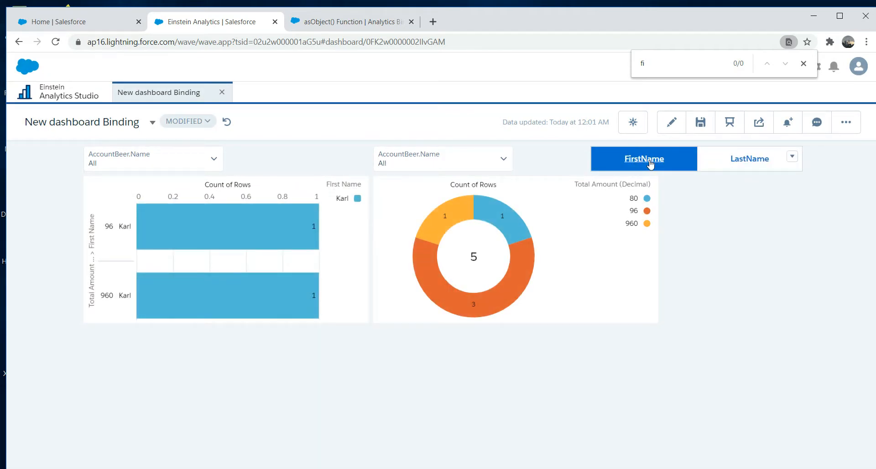
{"action": "left_click", "coordinate": [762, 166]}
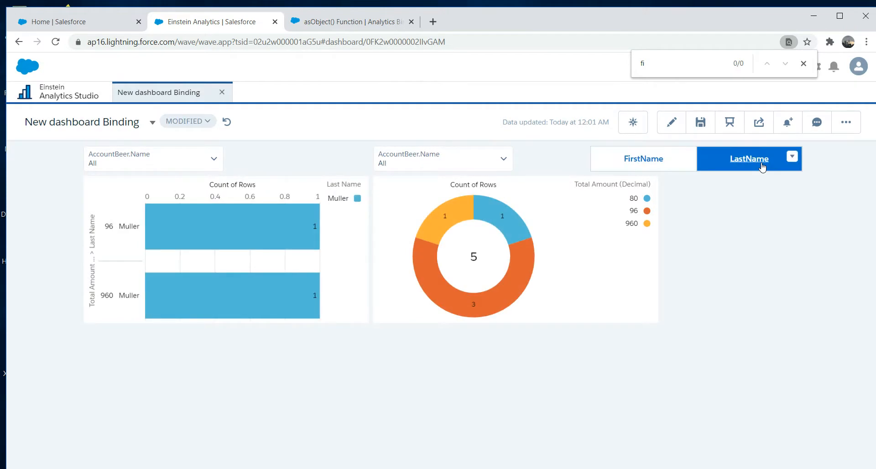
{"action": "left_click", "coordinate": [650, 161]}
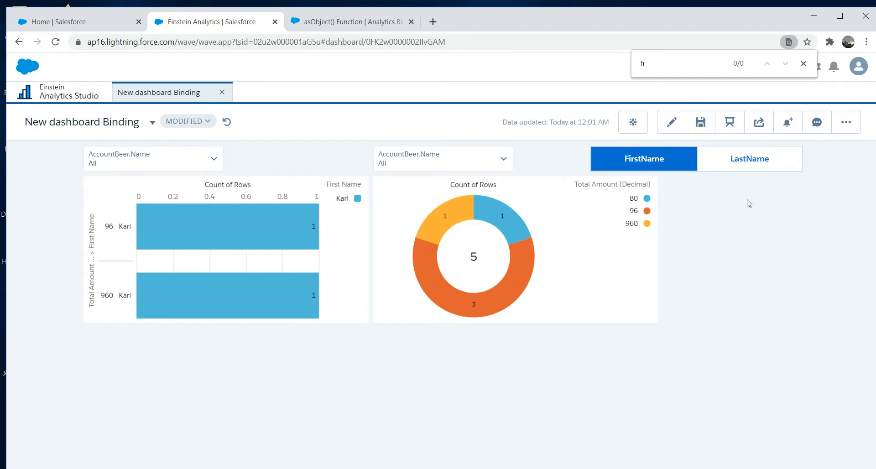
Step: Return to the dashboard JSON and search it for ".asobject" to reach the binding in the query's columnMap
{"action": "left_click", "coordinate": [671, 122]}
{"action": "key", "text": "ctrl+e"}
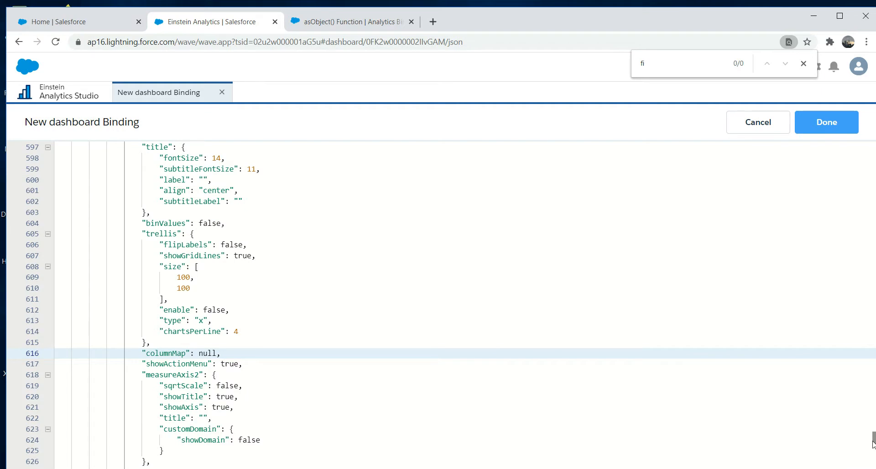
{"action": "left_click", "coordinate": [875, 173]}
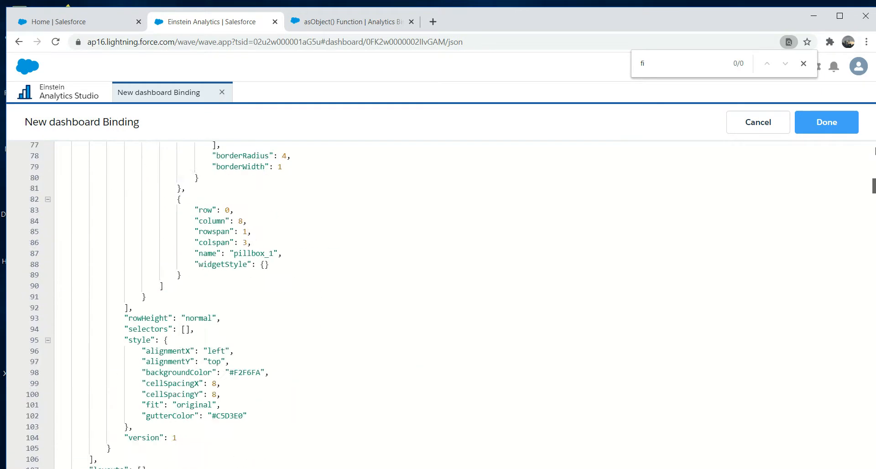
{"action": "left_click", "coordinate": [875, 173]}
{"action": "left_click", "coordinate": [492, 238]}
{"action": "key", "text": "ctrl+f"}
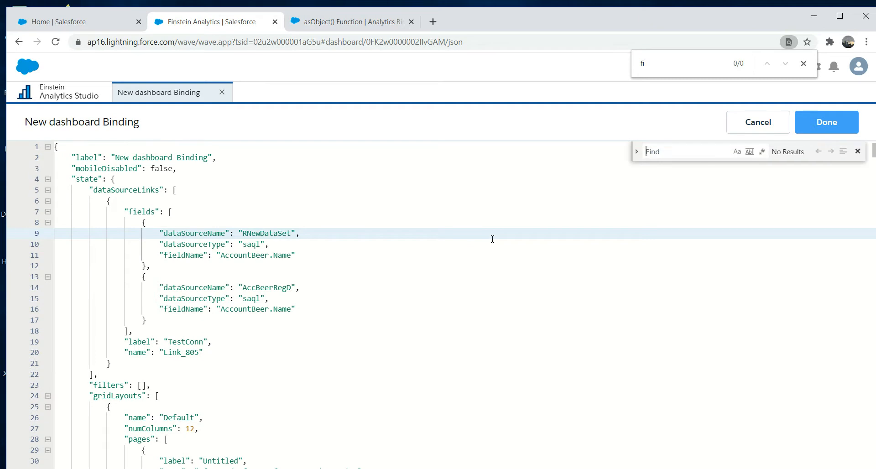
{"action": "type", "text": ".aso"}
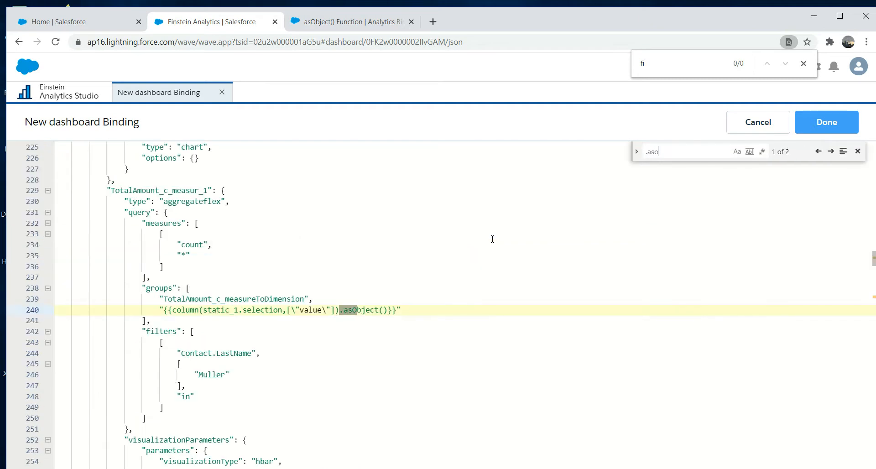
{"action": "type", "text": "bject"}
{"action": "key", "text": "Return"}
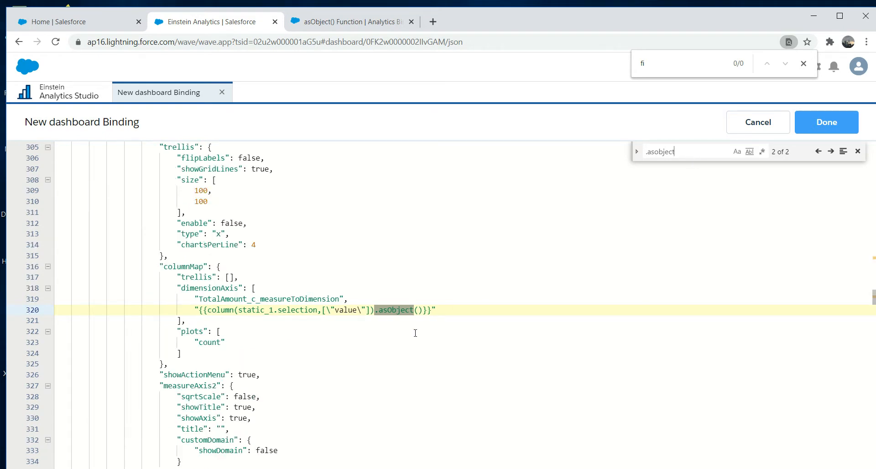
Step: Replace the TotalAmount_c_measur_1 query's entire columnMap object with null and apply the JSON
{"action": "left_click", "coordinate": [416, 333]}
{"action": "key", "text": "Down"}
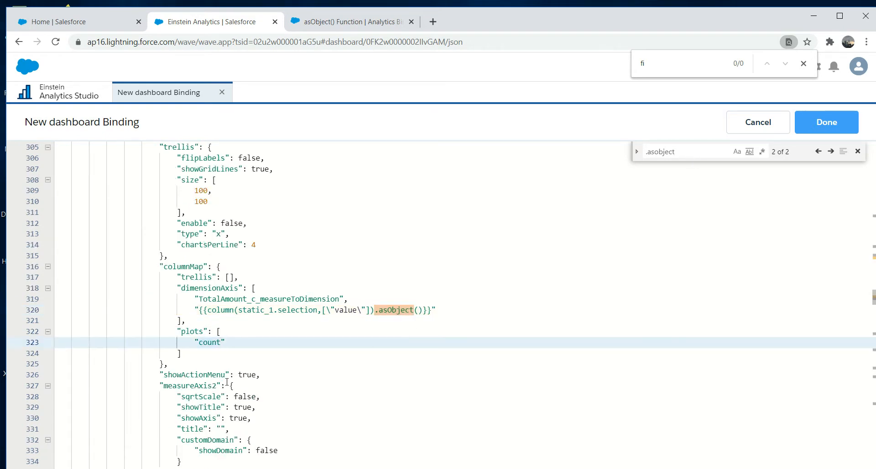
{"action": "left_click_drag", "start_coordinate": [163, 364], "coordinate": [218, 267]}
{"action": "key", "text": "BackSpace"}
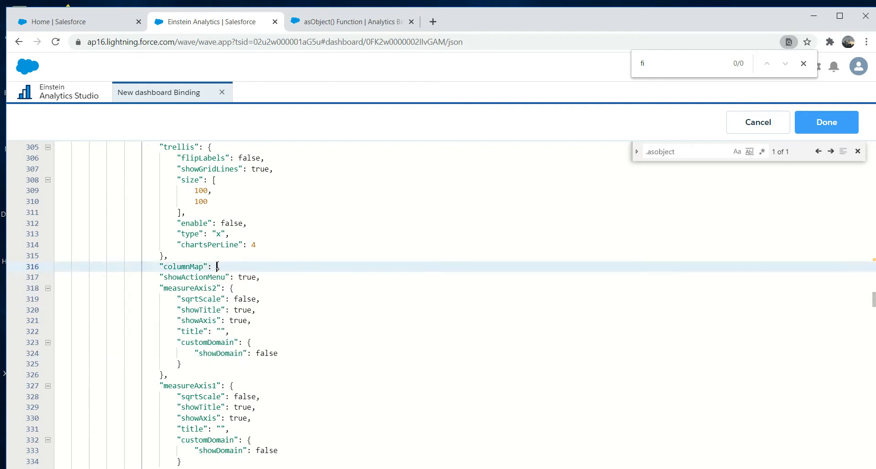
{"action": "type", "text": "null"}
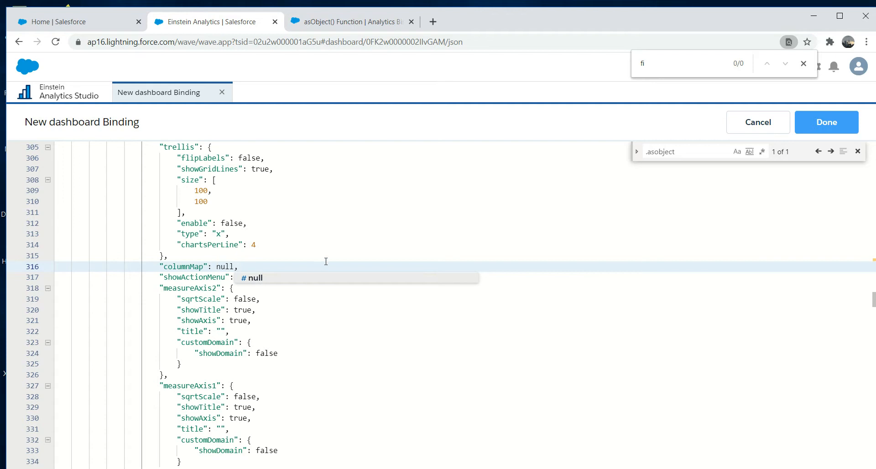
{"action": "left_click", "coordinate": [337, 256]}
{"action": "left_click", "coordinate": [824, 122]}
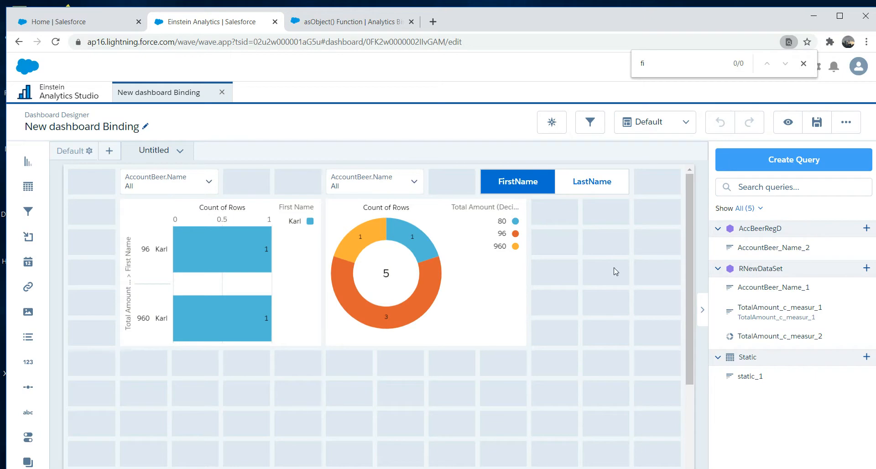
Step: Preview the dashboard again and set the toggle to LastName, then back to FirstName
{"action": "left_click", "coordinate": [788, 122]}
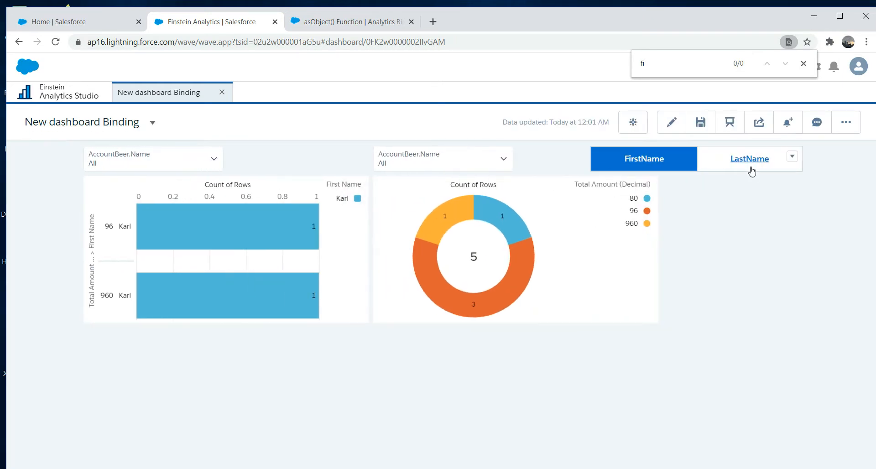
{"action": "left_click", "coordinate": [738, 158]}
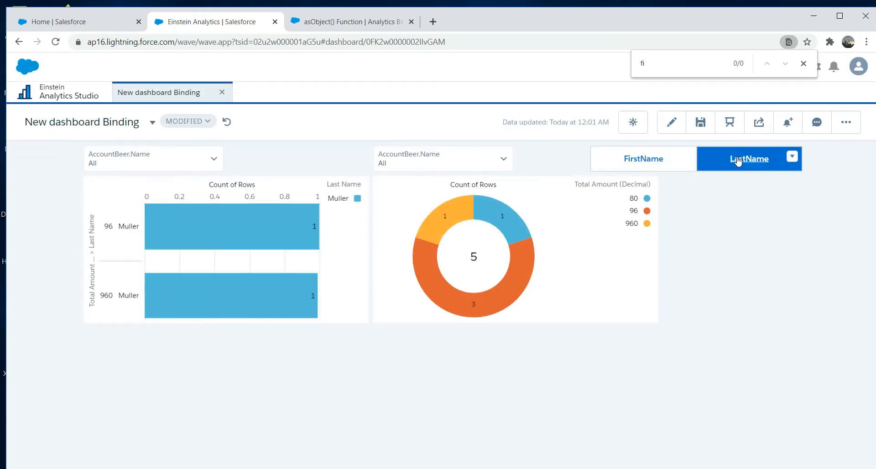
{"action": "left_click", "coordinate": [674, 164]}
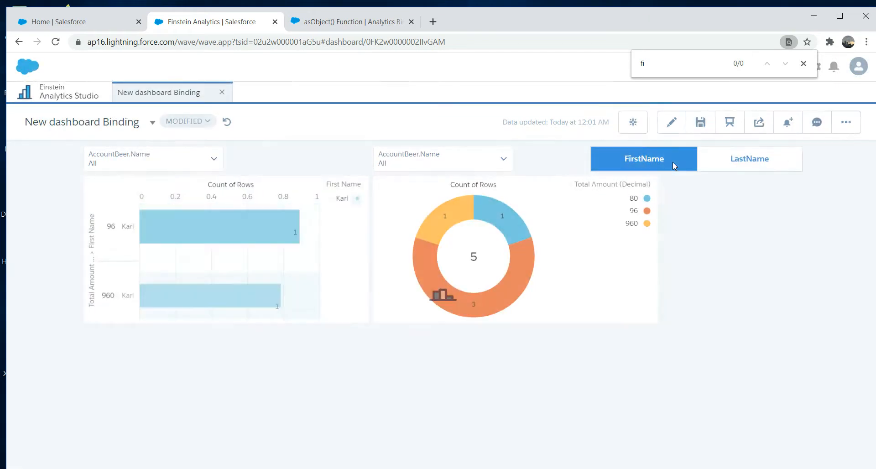
Step: Reopen the dashboard JSON for editing and locate the static_1 asObject() binding in the bar chart query's groups
{"action": "left_click", "coordinate": [672, 122]}
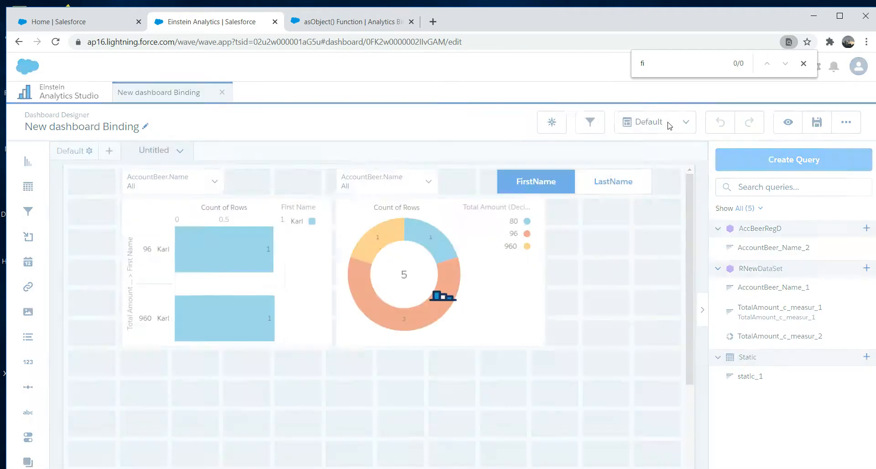
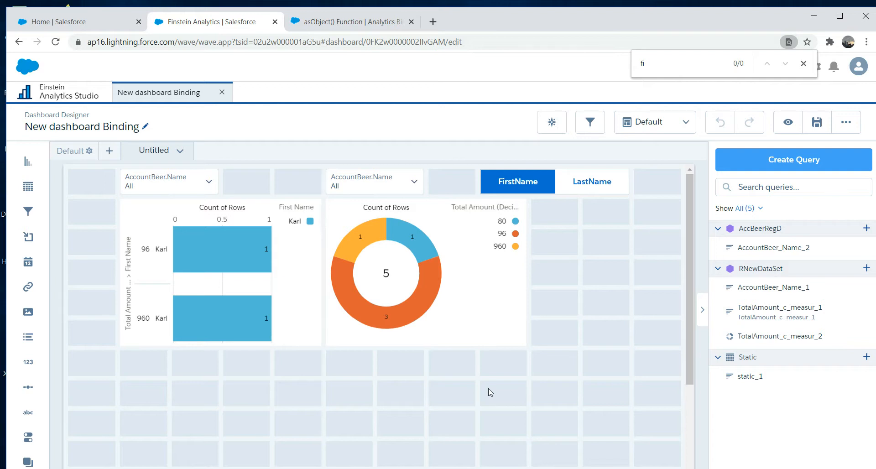
{"action": "key", "text": "ctrl+e"}
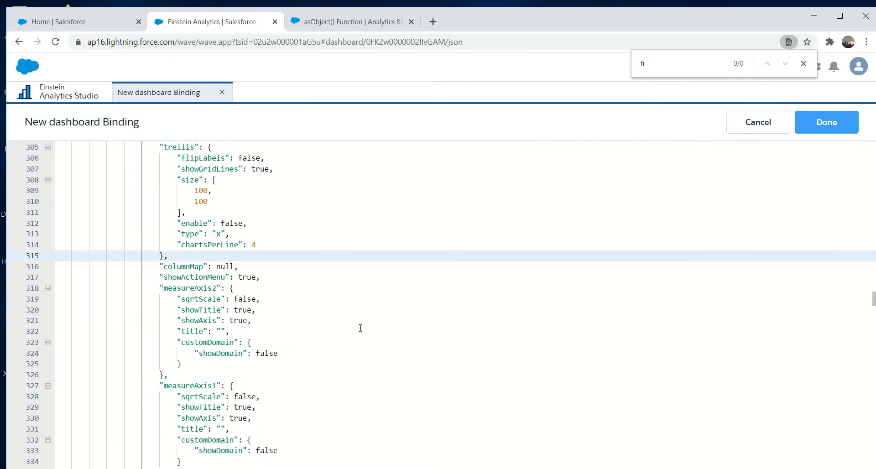
{"action": "left_click", "coordinate": [339, 310]}
{"action": "key", "text": "Up"}
{"action": "key", "text": "Up"}
{"action": "key", "text": "Up"}
{"action": "key", "text": "Up"}
{"action": "key", "text": "Up"}
{"action": "key", "text": "Up"}
{"action": "key", "text": "Up"}
{"action": "key", "text": "Up"}
{"action": "key", "text": "Up"}
{"action": "key", "text": "Up"}
{"action": "key", "text": "Up"}
{"action": "key", "text": "Up"}
{"action": "key", "text": "Up"}
{"action": "key", "text": "Up"}
{"action": "key", "text": "Up"}
{"action": "key", "text": "Up"}
{"action": "key", "text": "Up"}
{"action": "key", "text": "Up"}
{"action": "key", "text": "Up"}
{"action": "key", "text": "Up"}
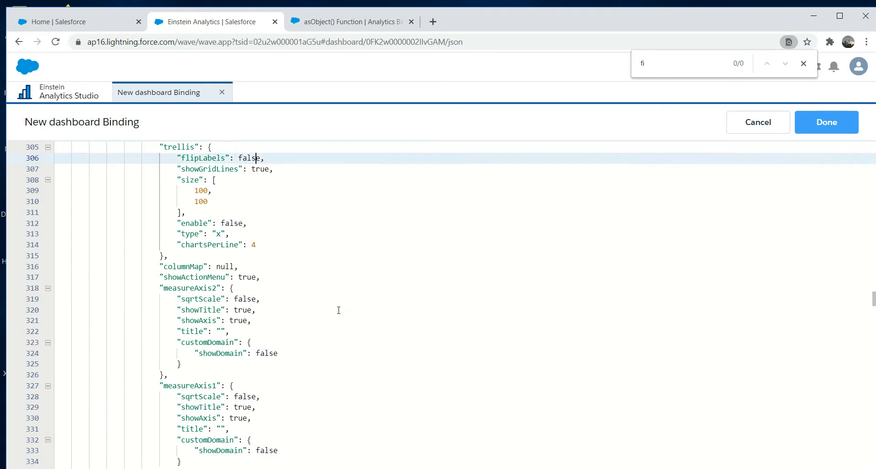
{"action": "key", "text": "Up"}
{"action": "key", "text": "Up"}
{"action": "key", "text": "Up"}
{"action": "key", "text": "Up"}
{"action": "key", "text": "Up"}
{"action": "key", "text": "Up"}
{"action": "key", "text": "Up"}
{"action": "key", "text": "Up"}
{"action": "key", "text": "Up"}
{"action": "key", "text": "Up"}
{"action": "key", "text": "Up"}
{"action": "key", "text": "Up"}
{"action": "key", "text": "Up"}
{"action": "key", "text": "Up"}
{"action": "key", "text": "Up"}
{"action": "key", "text": "Up"}
{"action": "key", "text": "Up"}
{"action": "key", "text": "Up"}
{"action": "key", "text": "Up"}
{"action": "key", "text": "Up"}
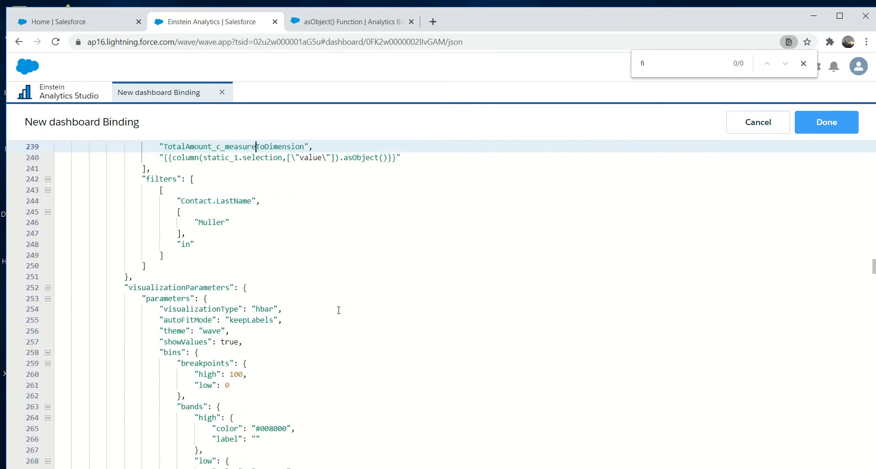
Step: Examine the JSON preceding the bar chart query, back through the pie chart query to the static query's columns and values
{"action": "key", "text": "Down"}
{"action": "key", "text": "Down"}
{"action": "key", "text": "Down"}
{"action": "key", "text": "Up"}
{"action": "key", "text": "Up"}
{"action": "key", "text": "Up"}
{"action": "key", "text": "Up"}
{"action": "key", "text": "Up"}
{"action": "key", "text": "Up"}
{"action": "key", "text": "Up"}
{"action": "key", "text": "Up"}
{"action": "key", "text": "Up"}
{"action": "key", "text": "Up"}
{"action": "key", "text": "Up"}
{"action": "key", "text": "Up"}
{"action": "key", "text": "Up"}
{"action": "key", "text": "Up"}
{"action": "key", "text": "Up"}
{"action": "key", "text": "Up"}
{"action": "key", "text": "Up"}
{"action": "key", "text": "Up"}
{"action": "key", "text": "Up"}
{"action": "key", "text": "Up"}
{"action": "key", "text": "Up"}
{"action": "key", "text": "Up"}
{"action": "key", "text": "Up"}
{"action": "key", "text": "Up"}
{"action": "key", "text": "Up"}
{"action": "key", "text": "Up"}
{"action": "key", "text": "Up"}
{"action": "key", "text": "Up"}
{"action": "key", "text": "Up"}
{"action": "key", "text": "Up"}
{"action": "key", "text": "Up"}
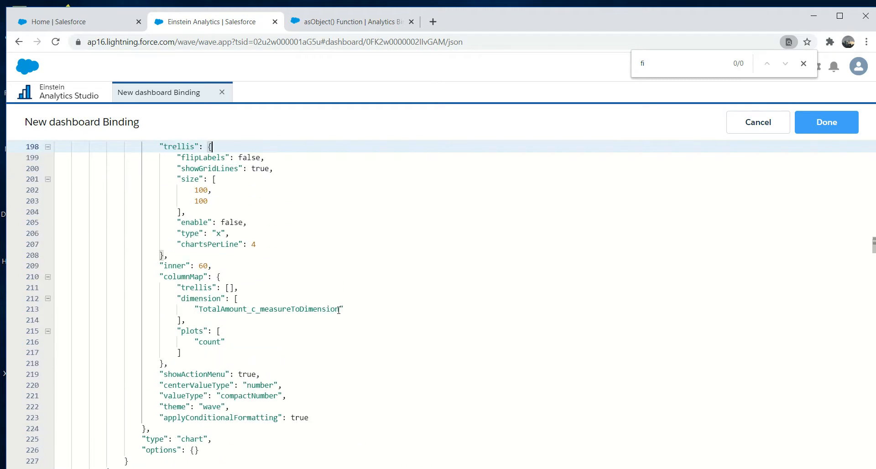
{"action": "key", "text": "Up"}
{"action": "key", "text": "Up"}
{"action": "key", "text": "Up"}
{"action": "key", "text": "Up"}
{"action": "key", "text": "Up"}
{"action": "key", "text": "Up"}
{"action": "key", "text": "Up"}
{"action": "key", "text": "Up"}
{"action": "key", "text": "Up"}
{"action": "key", "text": "Up"}
{"action": "key", "text": "Up"}
{"action": "key", "text": "Up"}
{"action": "key", "text": "Up"}
{"action": "key", "text": "Up"}
{"action": "key", "text": "Up"}
{"action": "key", "text": "Up"}
{"action": "key", "text": "Up"}
{"action": "key", "text": "Up"}
{"action": "key", "text": "Up"}
{"action": "key", "text": "Up"}
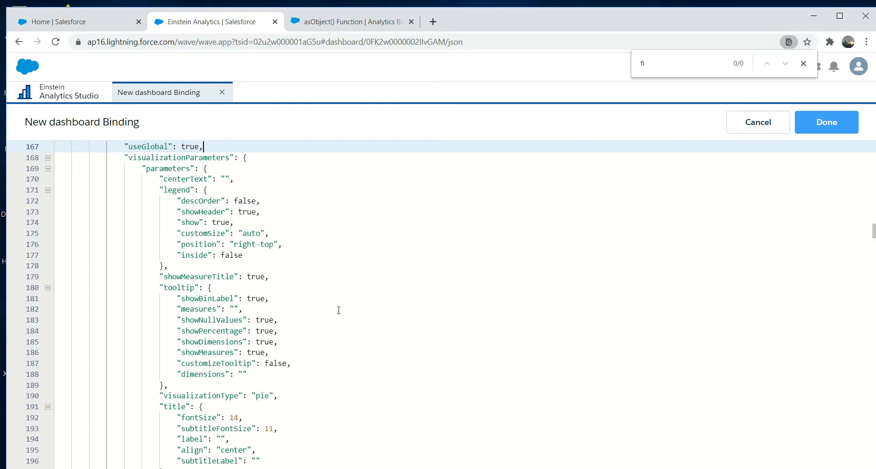
{"action": "key", "text": "Up"}
{"action": "key", "text": "Up"}
{"action": "key", "text": "Up"}
{"action": "key", "text": "Up"}
{"action": "key", "text": "Up"}
{"action": "key", "text": "Up"}
{"action": "key", "text": "Up"}
{"action": "key", "text": "Up"}
{"action": "key", "text": "Up"}
{"action": "key", "text": "Up"}
{"action": "key", "text": "Up"}
{"action": "key", "text": "Up"}
{"action": "key", "text": "Up"}
{"action": "key", "text": "Up"}
{"action": "key", "text": "Up"}
{"action": "key", "text": "Up"}
{"action": "key", "text": "Up"}
{"action": "key", "text": "Up"}
{"action": "key", "text": "Up"}
{"action": "key", "text": "Up"}
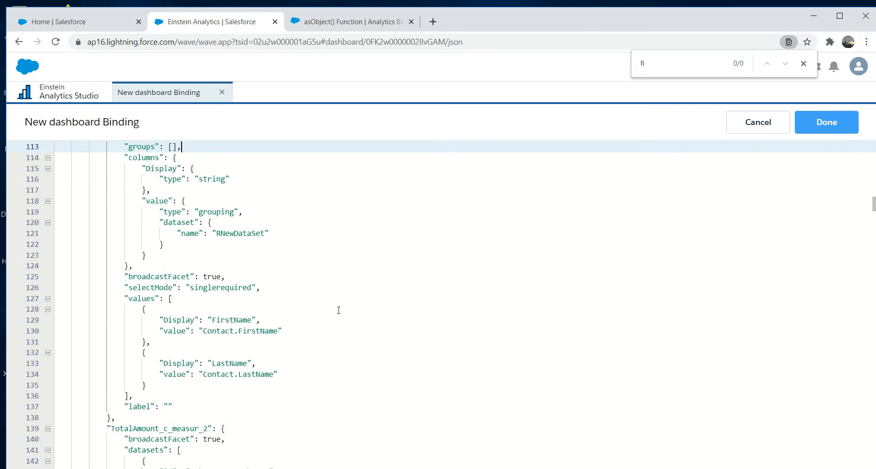
Step: Examine the static query's FirstName and LastName entries and highlight the "value" key of the FirstName entry
{"action": "key", "text": "Down"}
{"action": "key", "text": "Down"}
{"action": "key", "text": "Down"}
{"action": "key", "text": "Down"}
{"action": "key", "text": "Down"}
{"action": "key", "text": "Down"}
{"action": "key", "text": "Down"}
{"action": "key", "text": "Down"}
{"action": "key", "text": "Down"}
{"action": "key", "text": "Down"}
{"action": "key", "text": "Down"}
{"action": "key", "text": "Down"}
{"action": "key", "text": "Down"}
{"action": "key", "text": "Down"}
{"action": "key", "text": "Down"}
{"action": "key", "text": "Down"}
{"action": "key", "text": "Down"}
{"action": "key", "text": "Down"}
{"action": "key", "text": "Down"}
{"action": "key", "text": "Down"}
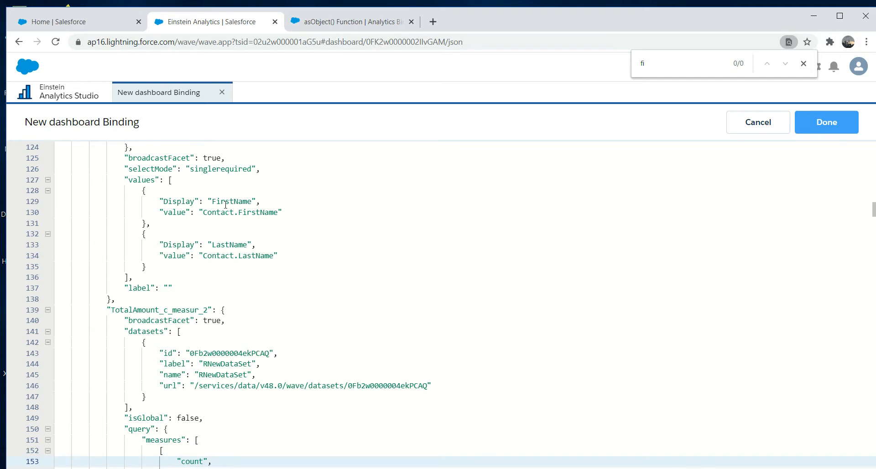
{"action": "left_click", "coordinate": [160, 201]}
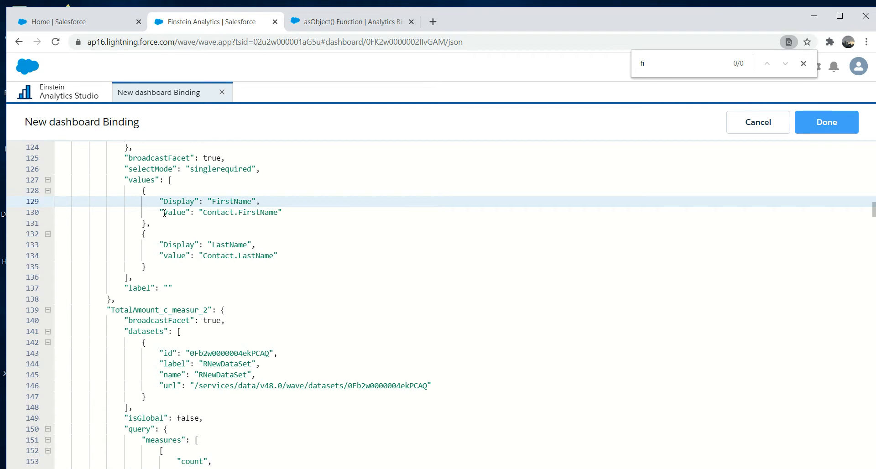
{"action": "left_click_drag", "start_coordinate": [165, 213], "coordinate": [185, 214]}
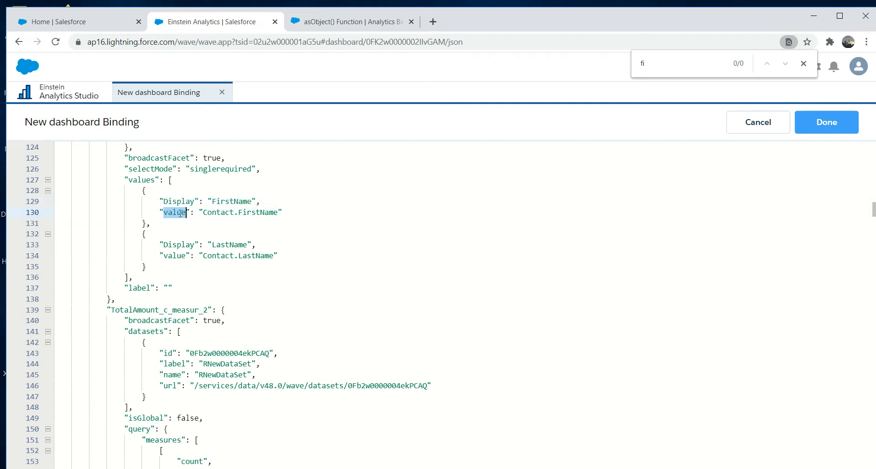
Step: Return to the bar chart query's groups in the JSON and highlight "value" inside the static_1 asObject() binding
{"action": "key", "text": "Down"}
{"action": "key", "text": "Down"}
{"action": "key", "text": "Down"}
{"action": "key", "text": "Down"}
{"action": "key", "text": "Down"}
{"action": "key", "text": "Down"}
{"action": "key", "text": "Down"}
{"action": "key", "text": "Down"}
{"action": "key", "text": "Down"}
{"action": "key", "text": "Down"}
{"action": "key", "text": "Down"}
{"action": "key", "text": "Down"}
{"action": "key", "text": "Down"}
{"action": "key", "text": "Down"}
{"action": "key", "text": "Down"}
{"action": "key", "text": "Down"}
{"action": "key", "text": "Down"}
{"action": "key", "text": "Down"}
{"action": "key", "text": "Down"}
{"action": "key", "text": "Down"}
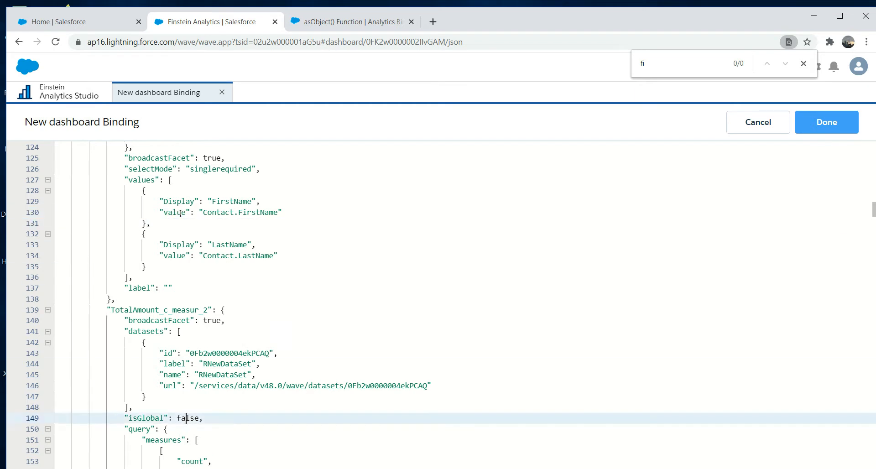
{"action": "key", "text": "Down"}
{"action": "key", "text": "Down"}
{"action": "key", "text": "Down"}
{"action": "key", "text": "Down"}
{"action": "key", "text": "Down"}
{"action": "key", "text": "Down"}
{"action": "key", "text": "Down"}
{"action": "key", "text": "Down"}
{"action": "key", "text": "Down"}
{"action": "key", "text": "Down"}
{"action": "key", "text": "Down"}
{"action": "key", "text": "Down"}
{"action": "key", "text": "Down"}
{"action": "key", "text": "Down"}
{"action": "key", "text": "Down"}
{"action": "key", "text": "Down"}
{"action": "key", "text": "Down"}
{"action": "key", "text": "Down"}
{"action": "key", "text": "Down"}
{"action": "key", "text": "Down"}
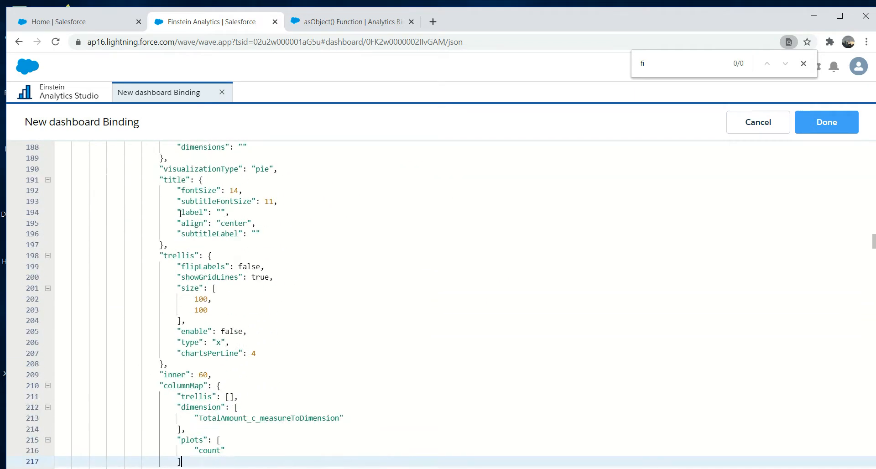
{"action": "key", "text": "Down"}
{"action": "key", "text": "Down"}
{"action": "key", "text": "Down"}
{"action": "key", "text": "Down"}
{"action": "key", "text": "Down"}
{"action": "key", "text": "Down"}
{"action": "key", "text": "Down"}
{"action": "key", "text": "Down"}
{"action": "key", "text": "Down"}
{"action": "key", "text": "Down"}
{"action": "key", "text": "Down"}
{"action": "key", "text": "Down"}
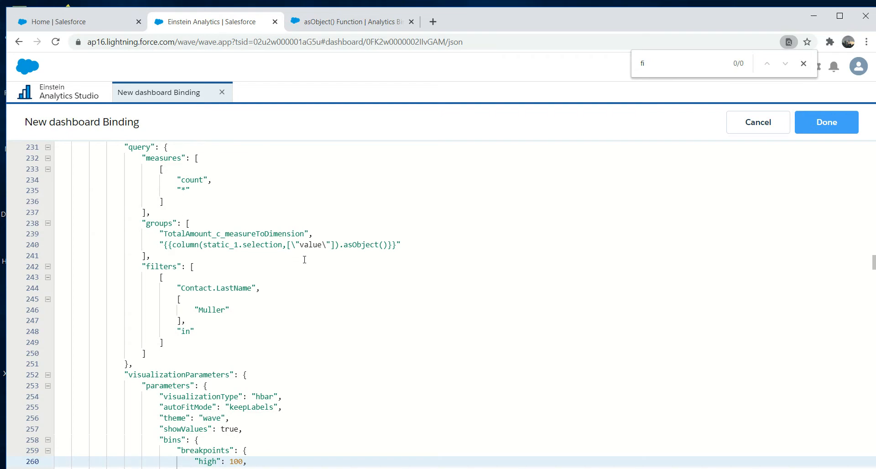
{"action": "double_click", "coordinate": [319, 245]}
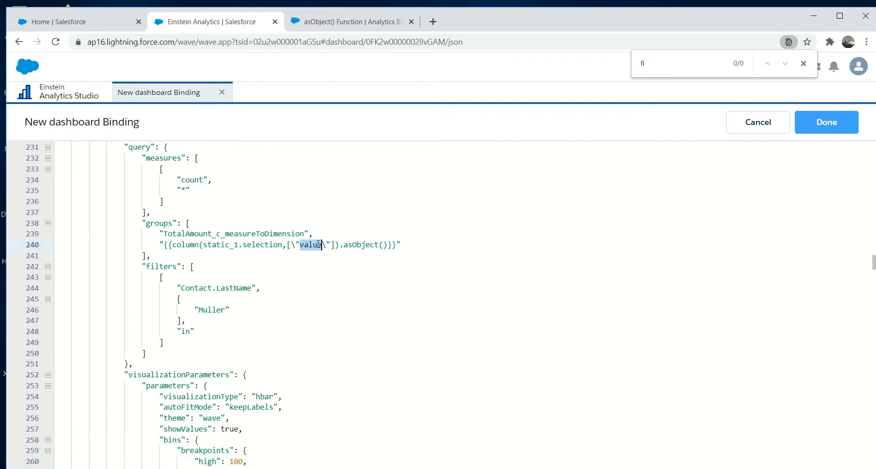
{"action": "left_click", "coordinate": [388, 161]}
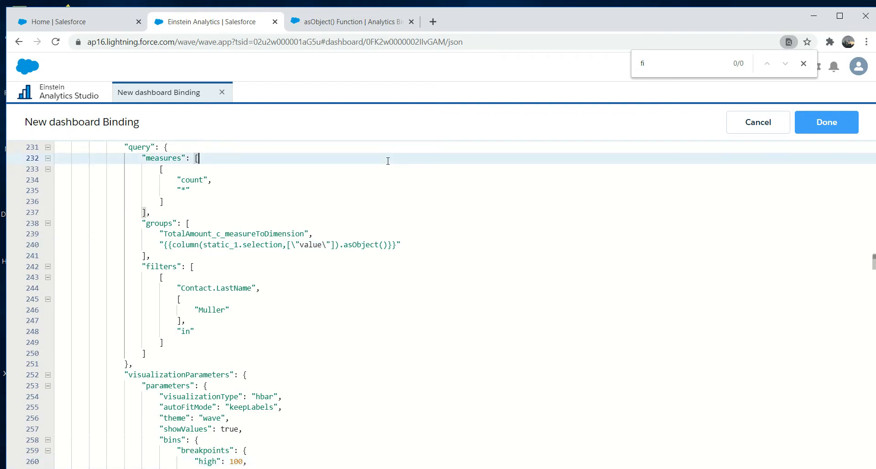
Step: Go back to the static query's FirstName entry, check its "value" key against the binding, and close the JSON editor
{"action": "key", "text": "Up"}
{"action": "key", "text": "Up"}
{"action": "key", "text": "Up"}
{"action": "key", "text": "Up"}
{"action": "key", "text": "Up"}
{"action": "key", "text": "Up"}
{"action": "key", "text": "Up"}
{"action": "key", "text": "Up"}
{"action": "key", "text": "Up"}
{"action": "key", "text": "Up"}
{"action": "key", "text": "Up"}
{"action": "key", "text": "Up"}
{"action": "key", "text": "Up"}
{"action": "key", "text": "Up"}
{"action": "key", "text": "Up"}
{"action": "key", "text": "Up"}
{"action": "key", "text": "Up"}
{"action": "key", "text": "Up"}
{"action": "key", "text": "Up"}
{"action": "key", "text": "Up"}
{"action": "key", "text": "Up"}
{"action": "key", "text": "Up"}
{"action": "key", "text": "Up"}
{"action": "key", "text": "Up"}
{"action": "key", "text": "Up"}
{"action": "key", "text": "Up"}
{"action": "key", "text": "Up"}
{"action": "key", "text": "Up"}
{"action": "key", "text": "Up"}
{"action": "key", "text": "Up"}
{"action": "key", "text": "Up"}
{"action": "key", "text": "Up"}
{"action": "key", "text": "Up"}
{"action": "key", "text": "Up"}
{"action": "key", "text": "Up"}
{"action": "key", "text": "Up"}
{"action": "key", "text": "Up"}
{"action": "key", "text": "Up"}
{"action": "key", "text": "Up"}
{"action": "key", "text": "Up"}
{"action": "key", "text": "Up"}
{"action": "key", "text": "Down"}
{"action": "key", "text": "Down"}
{"action": "key", "text": "Down"}
{"action": "key", "text": "Down"}
{"action": "key", "text": "Down"}
{"action": "key", "text": "Down"}
{"action": "key", "text": "Down"}
{"action": "key", "text": "Down"}
{"action": "key", "text": "Down"}
{"action": "key", "text": "Down"}
{"action": "key", "text": "Down"}
{"action": "key", "text": "Down"}
{"action": "key", "text": "Down"}
{"action": "key", "text": "Down"}
{"action": "key", "text": "Down"}
{"action": "key", "text": "Down"}
{"action": "key", "text": "Down"}
{"action": "key", "text": "Down"}
{"action": "key", "text": "Down"}
{"action": "key", "text": "Down"}
{"action": "key", "text": "Up"}
{"action": "key", "text": "Up"}
{"action": "key", "text": "Up"}
{"action": "key", "text": "Up"}
{"action": "key", "text": "Up"}
{"action": "key", "text": "Up"}
{"action": "key", "text": "Up"}
{"action": "key", "text": "Up"}
{"action": "key", "text": "Up"}
{"action": "key", "text": "Up"}
{"action": "key", "text": "Up"}
{"action": "key", "text": "Up"}
{"action": "key", "text": "Up"}
{"action": "key", "text": "Up"}
{"action": "key", "text": "Up"}
{"action": "key", "text": "Up"}
{"action": "key", "text": "Up"}
{"action": "key", "text": "Up"}
{"action": "key", "text": "Up"}
{"action": "key", "text": "Up"}
{"action": "left_click_drag", "start_coordinate": [184, 159], "coordinate": [186, 159]}
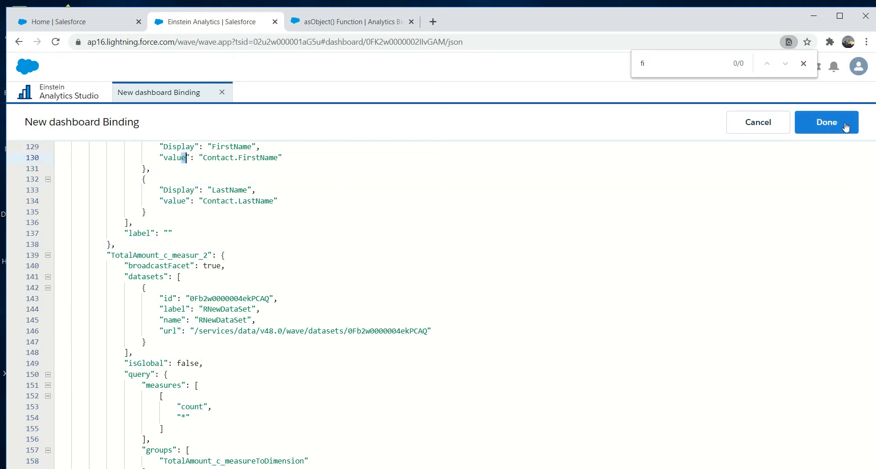
{"action": "left_click", "coordinate": [826, 123]}
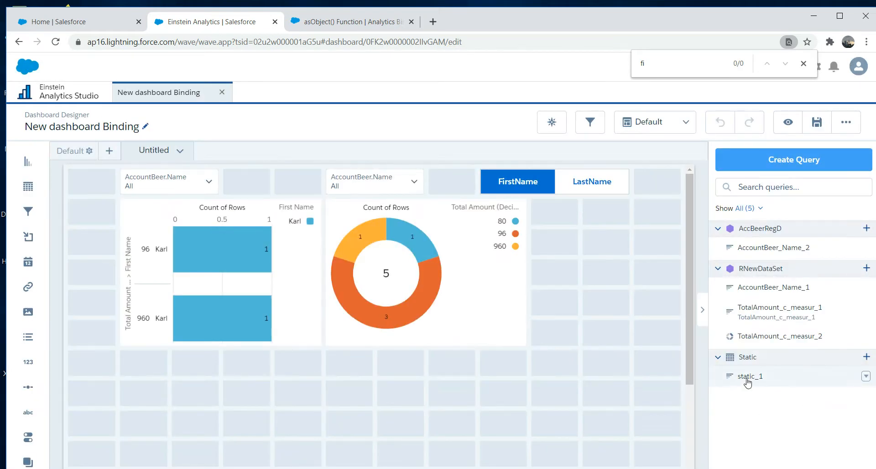
Step: Rename the static_1 query's value column to value12 and save the dashboard
{"action": "left_click", "coordinate": [866, 377]}
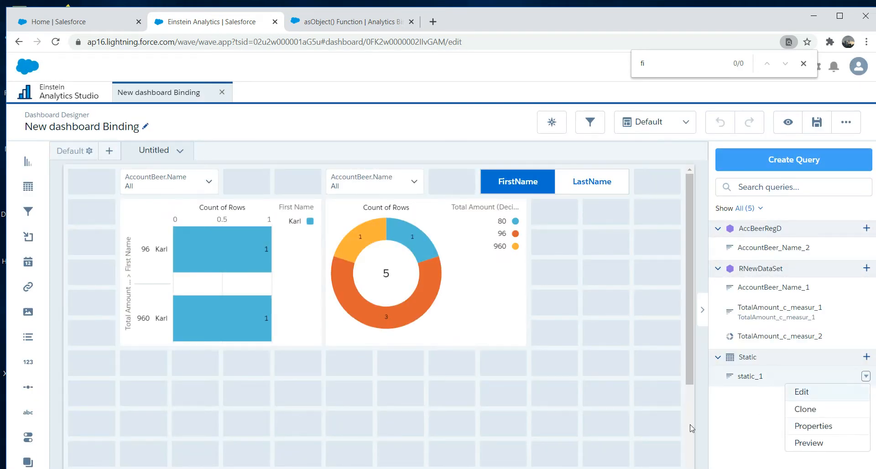
{"action": "left_click", "coordinate": [803, 392]}
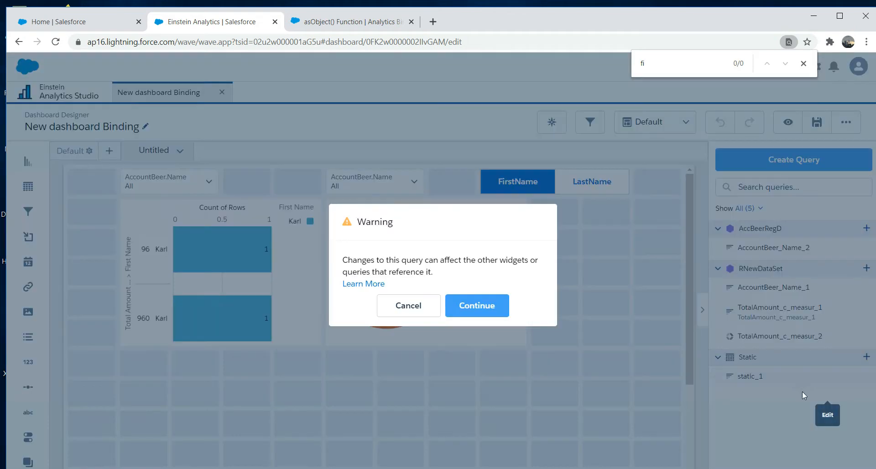
{"action": "left_click", "coordinate": [478, 312]}
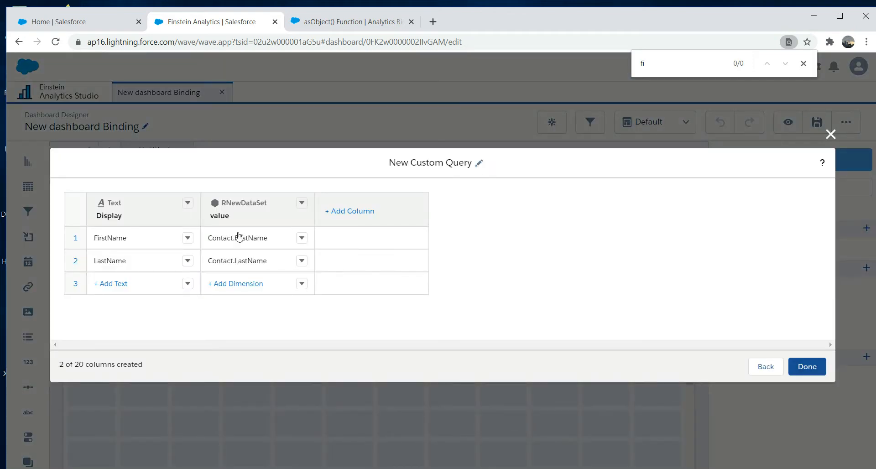
{"action": "left_click", "coordinate": [224, 213]}
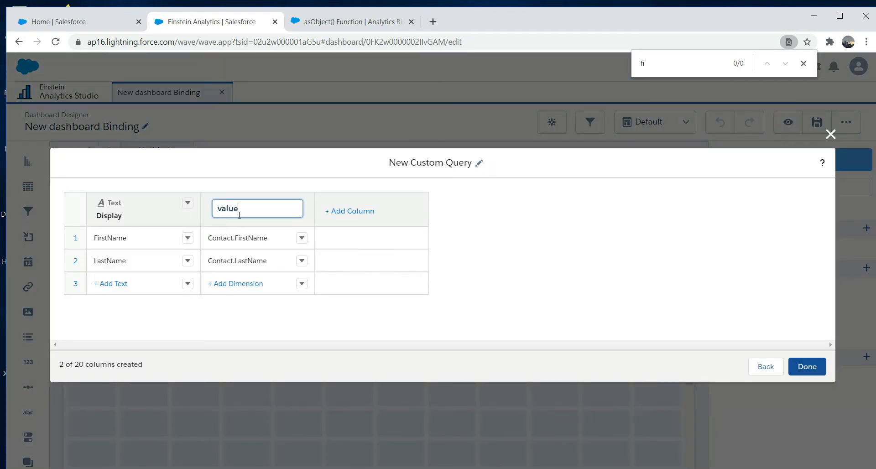
{"action": "type", "text": "12"}
{"action": "left_click", "coordinate": [807, 369]}
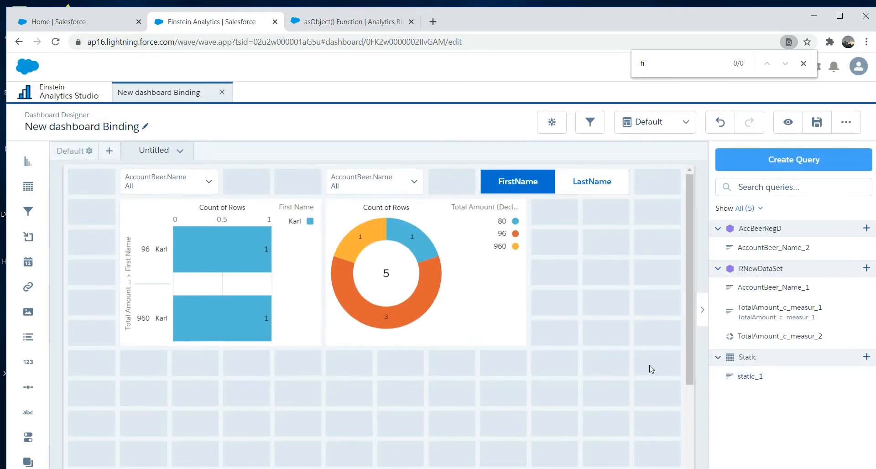
{"action": "left_click", "coordinate": [817, 122]}
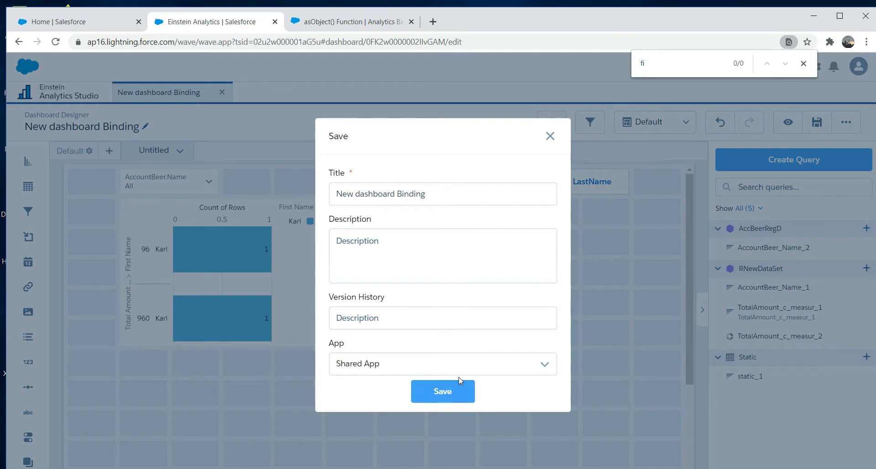
{"action": "left_click", "coordinate": [451, 394]}
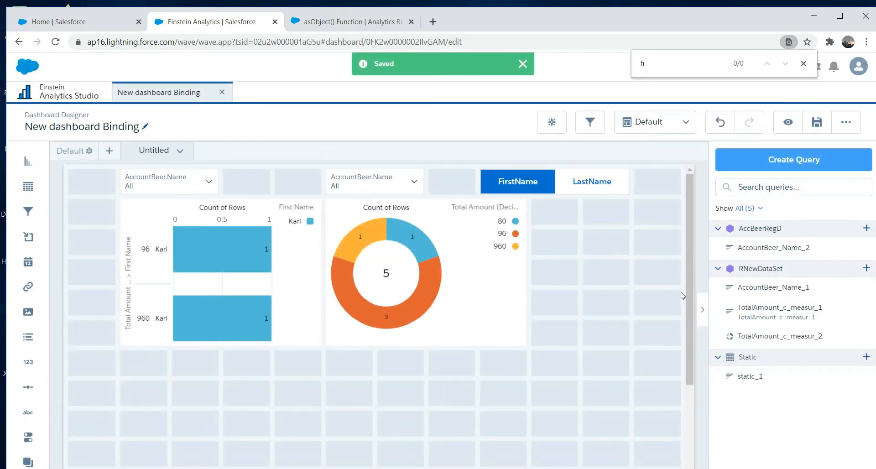
Step: Preview the dashboard and switch the toggle to LastName, then back to FirstName, to test the renamed column
{"action": "left_click", "coordinate": [788, 122]}
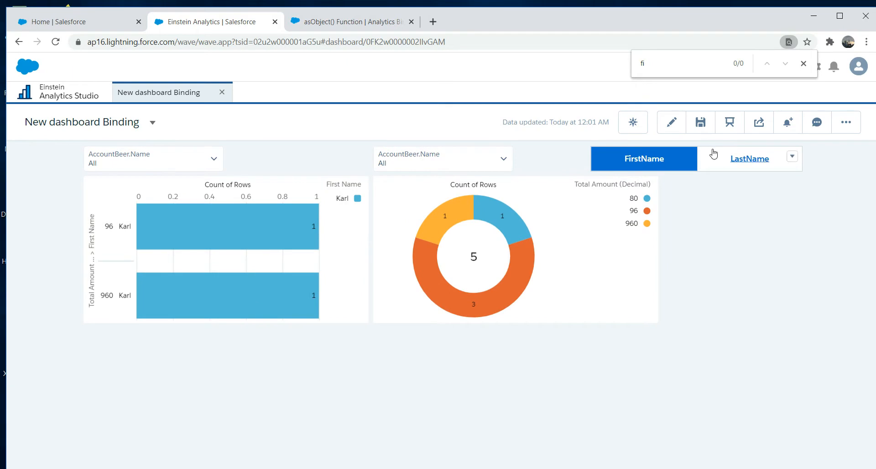
{"action": "left_click", "coordinate": [726, 165]}
{"action": "left_click", "coordinate": [644, 162]}
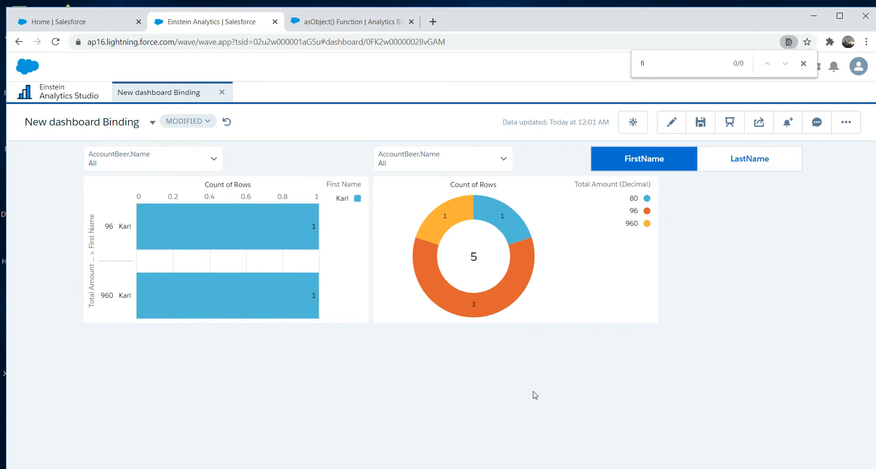
Step: Reopen the dashboard for editing, preview it once more and set the toggle to LastName
{"action": "left_click", "coordinate": [672, 122]}
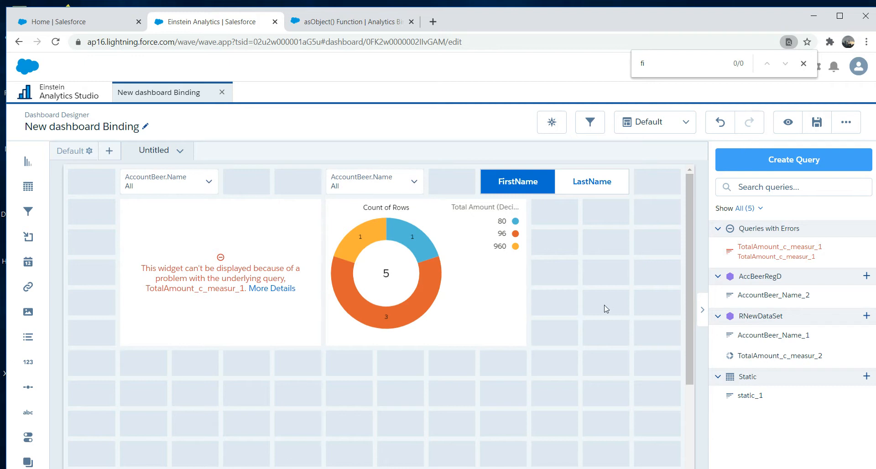
{"action": "left_click", "coordinate": [788, 122]}
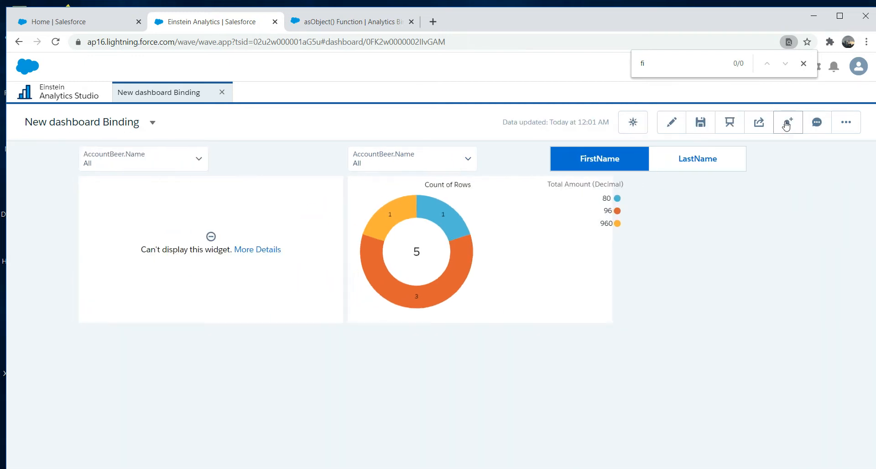
{"action": "left_click", "coordinate": [744, 160]}
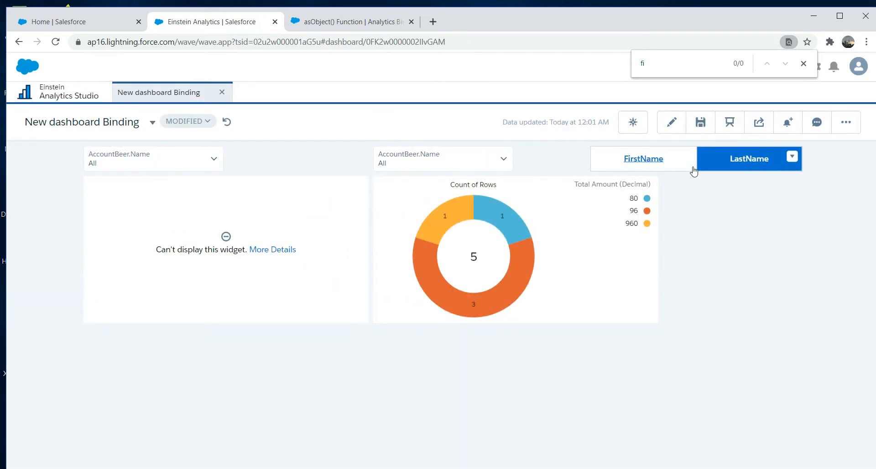
Step: Return to editing the dashboard and read the error details of the bar chart widget
{"action": "mouse_move", "coordinate": [276, 254]}
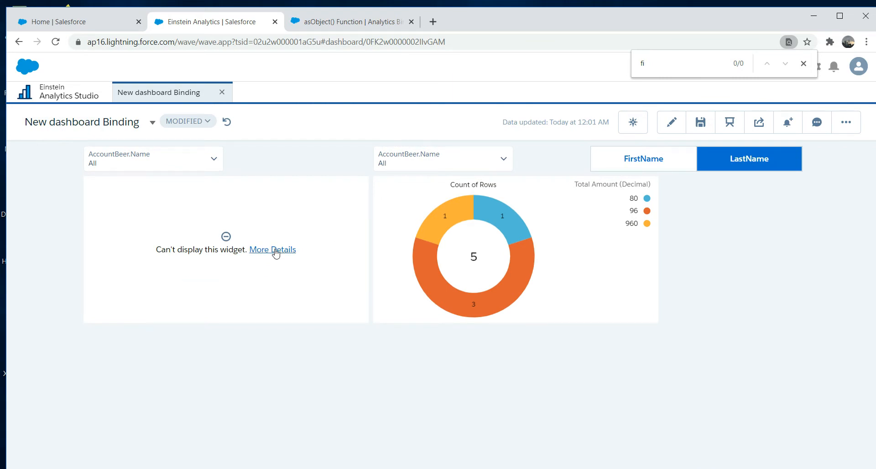
{"action": "left_click", "coordinate": [671, 122]}
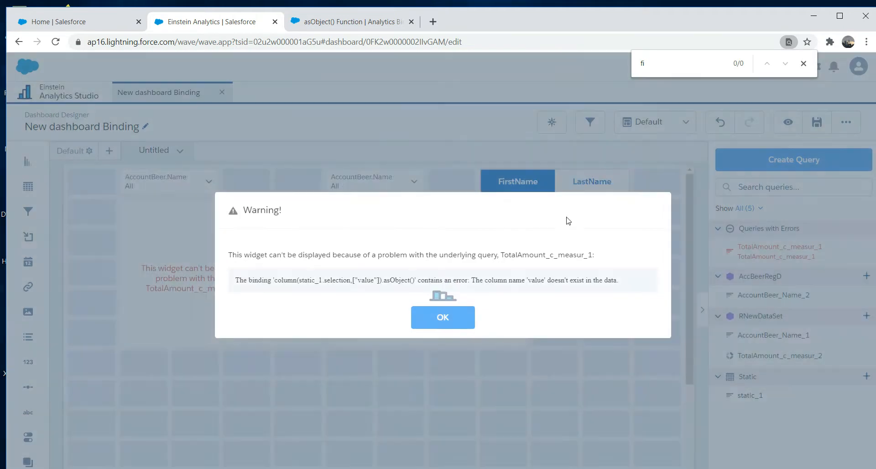
{"action": "left_click", "coordinate": [455, 324]}
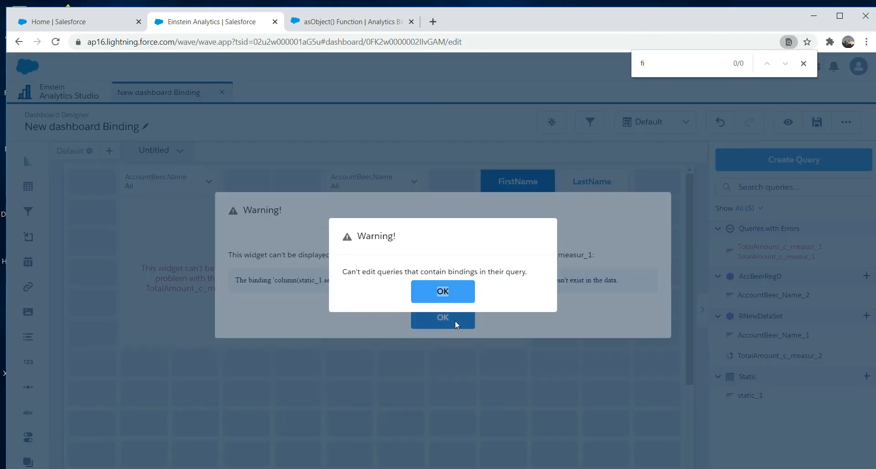
{"action": "left_click", "coordinate": [449, 293]}
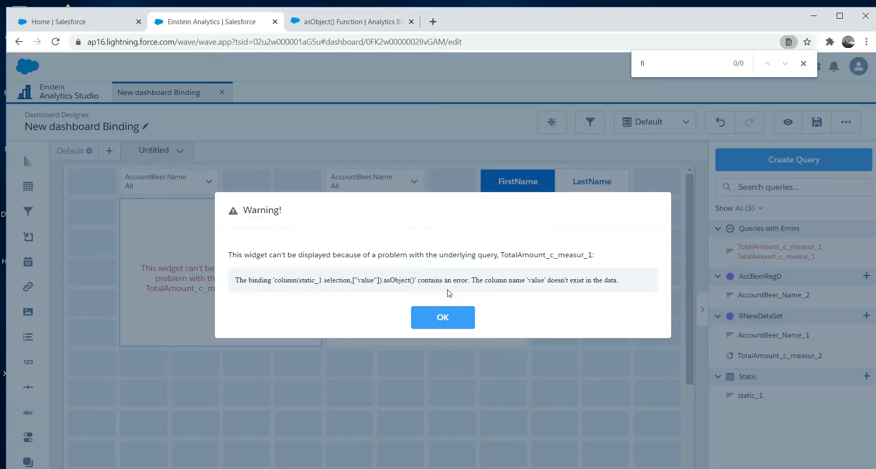
{"action": "left_click", "coordinate": [443, 316]}
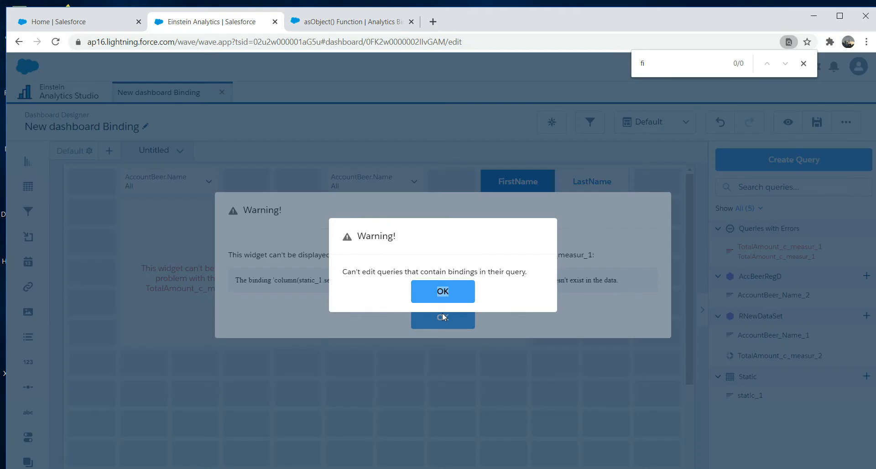
Step: Open the dashboard JSON to check the static query's value12 keys, and return to the designer
{"action": "left_click", "coordinate": [474, 41]}
{"action": "key", "text": "ctrl+e"}
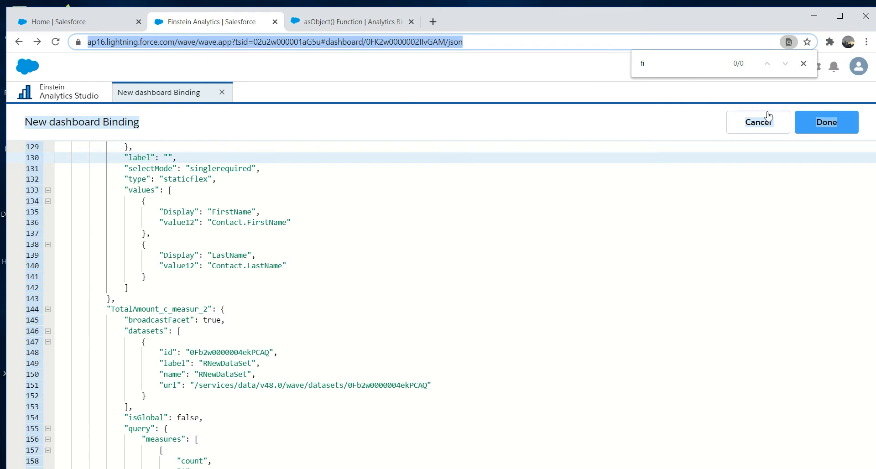
{"action": "left_click", "coordinate": [827, 123]}
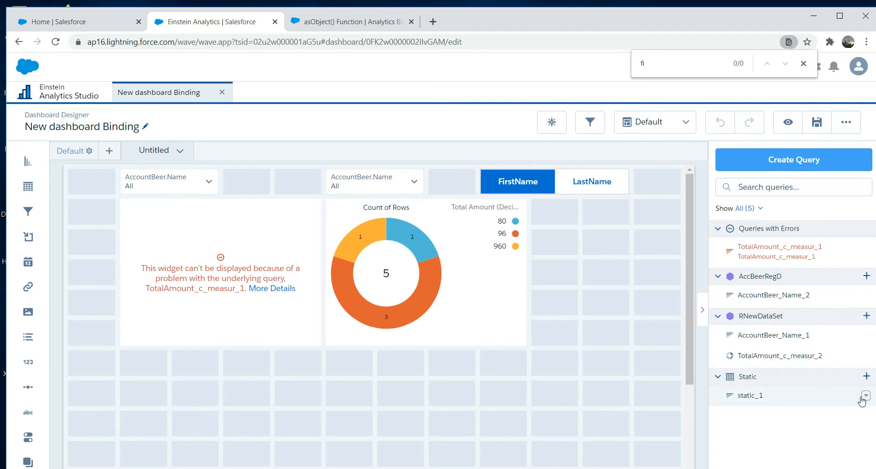
Step: Open the static_1 query for editing to check its column names, and close it without changes
{"action": "left_click", "coordinate": [866, 396]}
{"action": "left_click", "coordinate": [803, 411]}
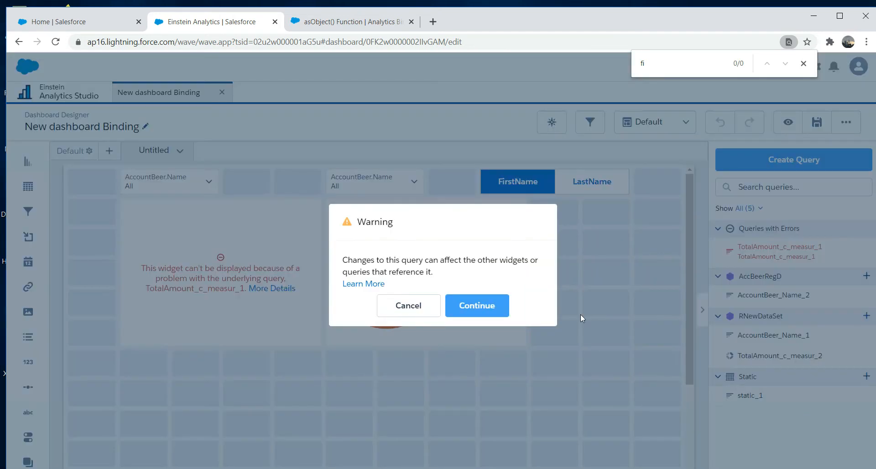
{"action": "left_click", "coordinate": [482, 309]}
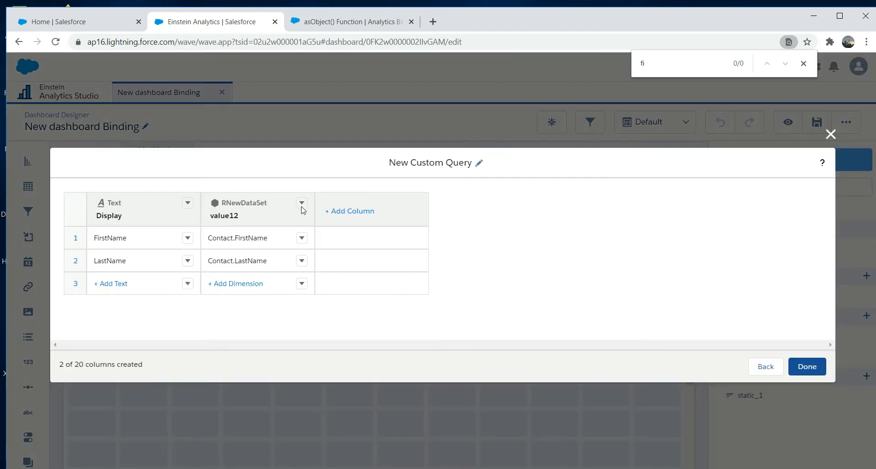
{"action": "left_click", "coordinate": [830, 135]}
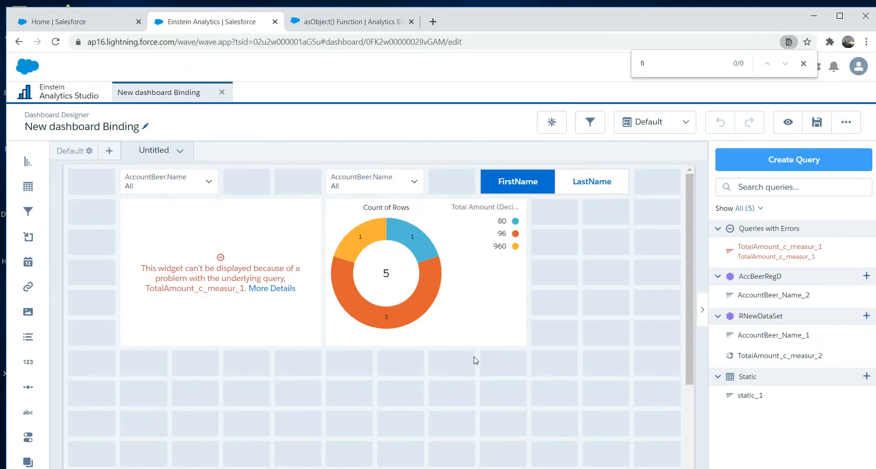
Step: In the dashboard JSON, change the column name in TotalAmount_c_measur_1's asObject() grouping binding to value12 and apply the edit
{"action": "key", "text": "ctrl+e"}
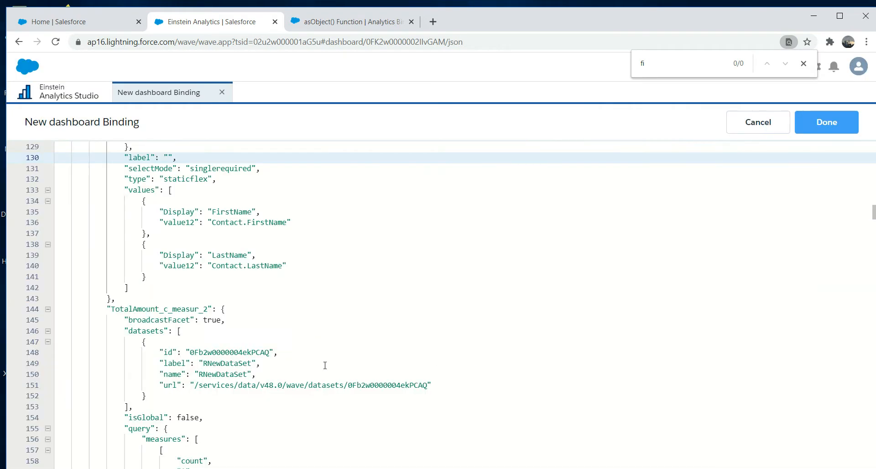
{"action": "left_click", "coordinate": [325, 365]}
{"action": "key", "text": "Down"}
{"action": "key", "text": "Down"}
{"action": "key", "text": "Down"}
{"action": "key", "text": "Down"}
{"action": "key", "text": "Down"}
{"action": "key", "text": "Down"}
{"action": "key", "text": "Down"}
{"action": "key", "text": "Down"}
{"action": "key", "text": "Down"}
{"action": "key", "text": "Down"}
{"action": "key", "text": "Down"}
{"action": "key", "text": "Down"}
{"action": "key", "text": "Down"}
{"action": "key", "text": "Down"}
{"action": "key", "text": "Down"}
{"action": "key", "text": "Down"}
{"action": "key", "text": "Down"}
{"action": "key", "text": "Down"}
{"action": "key", "text": "Down"}
{"action": "key", "text": "Down"}
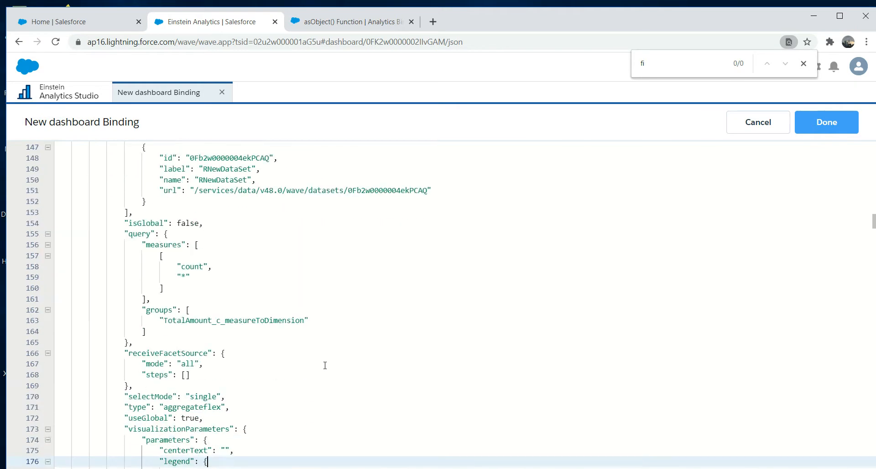
{"action": "key", "text": "Up"}
{"action": "key", "text": "Up"}
{"action": "key", "text": "Up"}
{"action": "key", "text": "Up"}
{"action": "key", "text": "Up"}
{"action": "key", "text": "Up"}
{"action": "key", "text": "Up"}
{"action": "key", "text": "Up"}
{"action": "key", "text": "Up"}
{"action": "key", "text": "Up"}
{"action": "key", "text": "Up"}
{"action": "key", "text": "Up"}
{"action": "key", "text": "Up"}
{"action": "key", "text": "Up"}
{"action": "key", "text": "Up"}
{"action": "key", "text": "Up"}
{"action": "key", "text": "Up"}
{"action": "key", "text": "Up"}
{"action": "key", "text": "Up"}
{"action": "key", "text": "Up"}
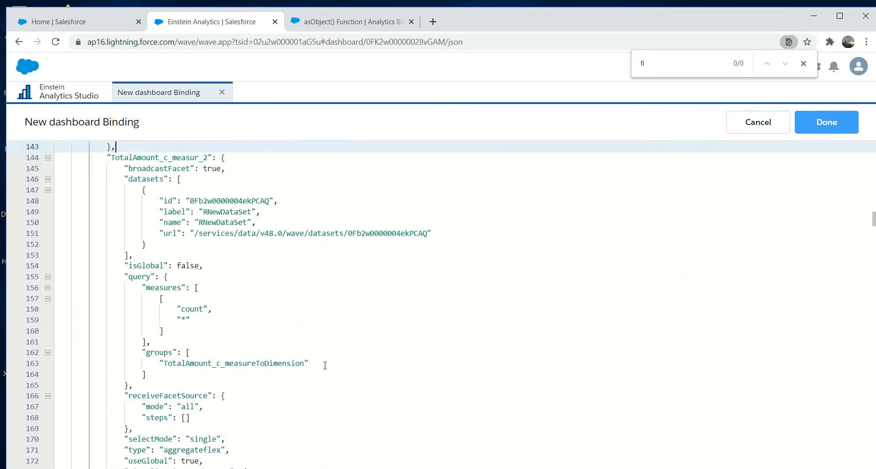
{"action": "key", "text": "Down"}
{"action": "key", "text": "Down"}
{"action": "key", "text": "Down"}
{"action": "key", "text": "Down"}
{"action": "key", "text": "Down"}
{"action": "key", "text": "Down"}
{"action": "key", "text": "Down"}
{"action": "key", "text": "Down"}
{"action": "key", "text": "Down"}
{"action": "key", "text": "Down"}
{"action": "key", "text": "Down"}
{"action": "key", "text": "Down"}
{"action": "key", "text": "Down"}
{"action": "key", "text": "Down"}
{"action": "key", "text": "Down"}
{"action": "key", "text": "Down"}
{"action": "key", "text": "Down"}
{"action": "key", "text": "Down"}
{"action": "key", "text": "Down"}
{"action": "key", "text": "Down"}
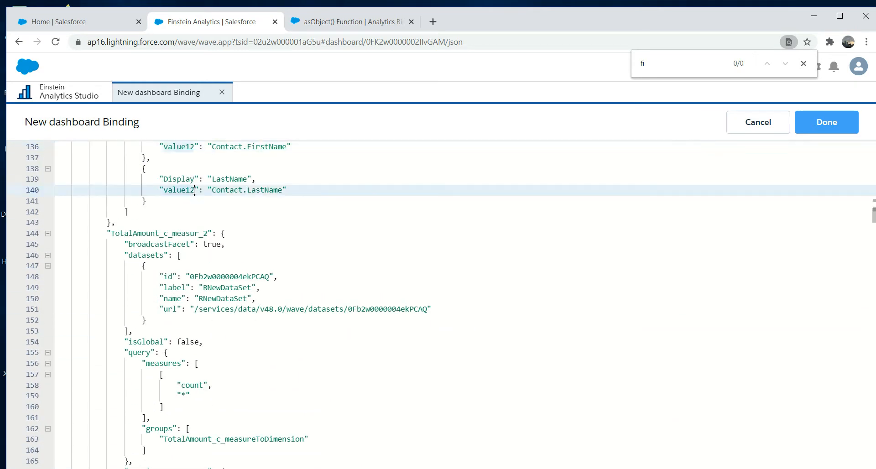
{"action": "key", "text": "Down"}
{"action": "key", "text": "Down"}
{"action": "key", "text": "Down"}
{"action": "key", "text": "Down"}
{"action": "key", "text": "Down"}
{"action": "key", "text": "Down"}
{"action": "key", "text": "Down"}
{"action": "key", "text": "Down"}
{"action": "key", "text": "Down"}
{"action": "key", "text": "Down"}
{"action": "key", "text": "Down"}
{"action": "key", "text": "Down"}
{"action": "key", "text": "Down"}
{"action": "key", "text": "Down"}
{"action": "key", "text": "Down"}
{"action": "key", "text": "Down"}
{"action": "key", "text": "Down"}
{"action": "key", "text": "Down"}
{"action": "key", "text": "Down"}
{"action": "key", "text": "Down"}
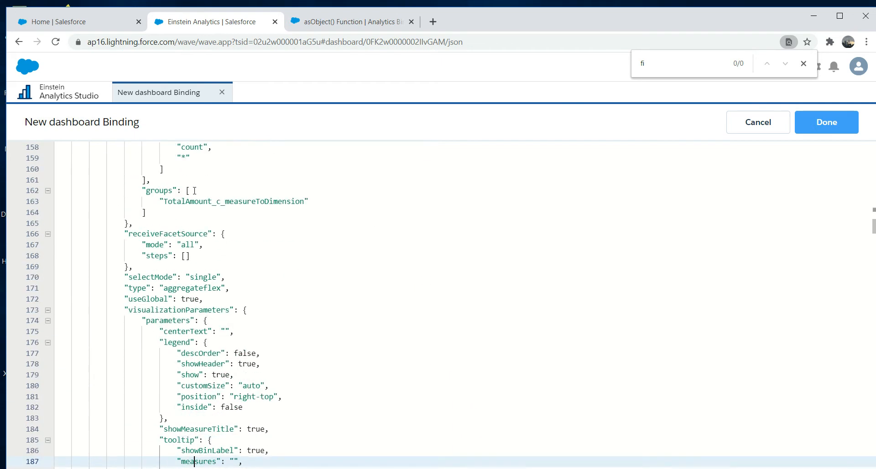
{"action": "key", "text": "Down"}
{"action": "key", "text": "Down"}
{"action": "key", "text": "Down"}
{"action": "key", "text": "Down"}
{"action": "key", "text": "Down"}
{"action": "key", "text": "Down"}
{"action": "key", "text": "Down"}
{"action": "key", "text": "Down"}
{"action": "key", "text": "Down"}
{"action": "key", "text": "Down"}
{"action": "key", "text": "Down"}
{"action": "key", "text": "Down"}
{"action": "key", "text": "Down"}
{"action": "key", "text": "Down"}
{"action": "key", "text": "Down"}
{"action": "key", "text": "Down"}
{"action": "key", "text": "Down"}
{"action": "key", "text": "Down"}
{"action": "key", "text": "Down"}
{"action": "key", "text": "Down"}
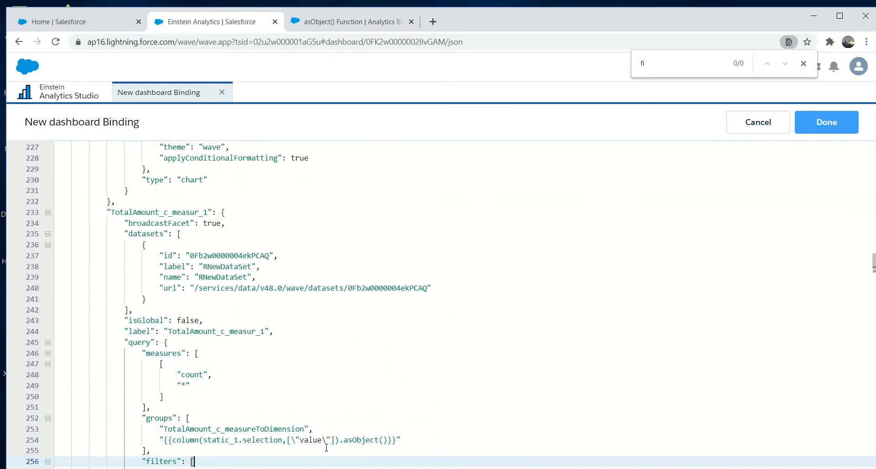
{"action": "left_click", "coordinate": [322, 440]}
{"action": "type", "text": "12"}
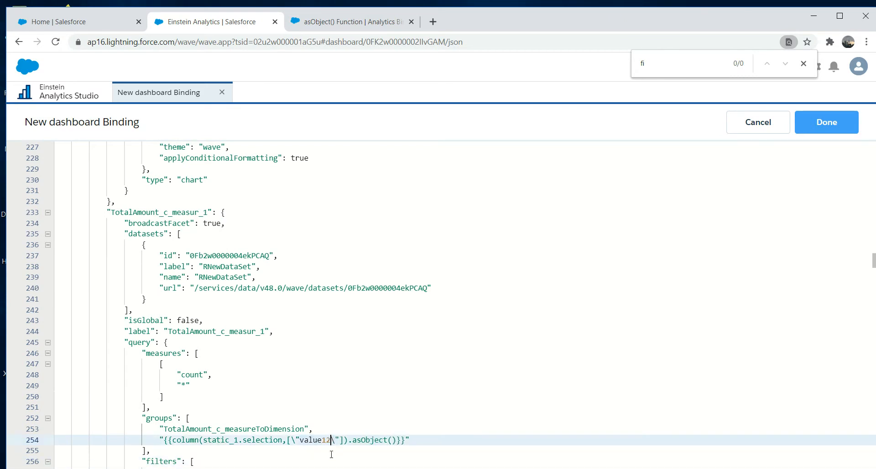
{"action": "left_click", "coordinate": [839, 121]}
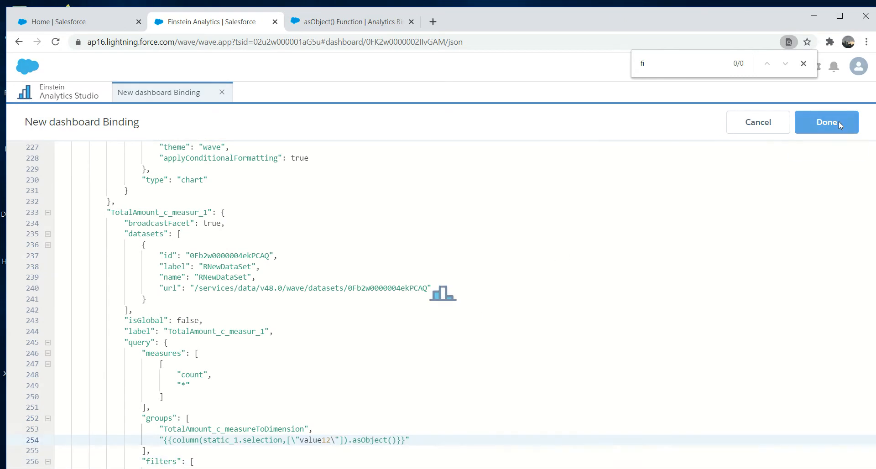